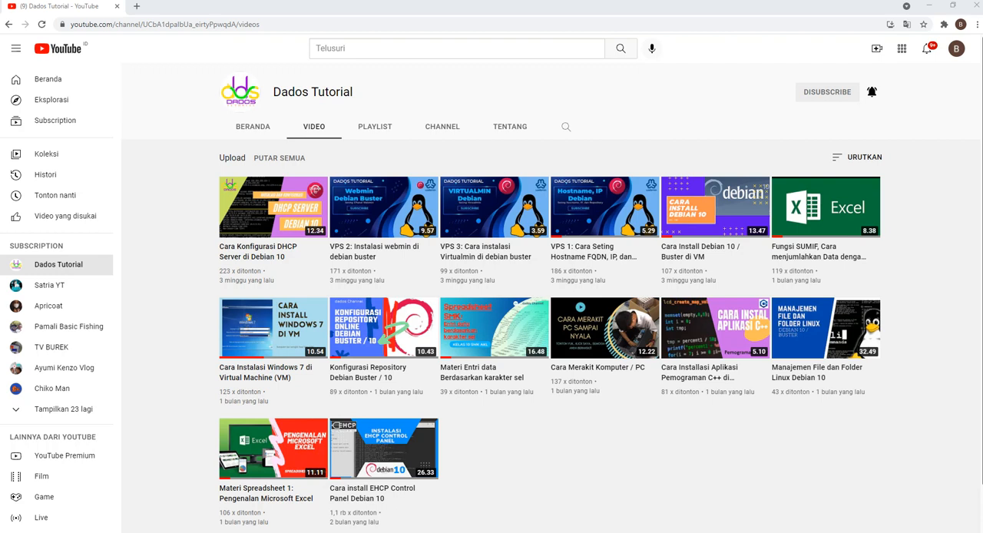
Step: Switch to VirtualBox Manager and check the Virtualmin machine's Adapter 1 attachment and the Windows network connections
mouse_move(605, 208)
key("alt+Tab")
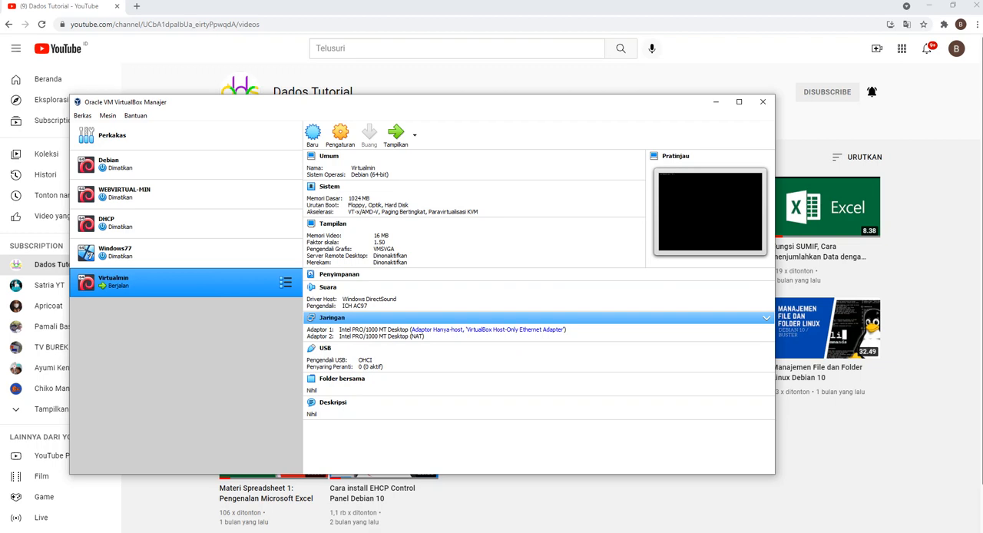
left_click(473, 330)
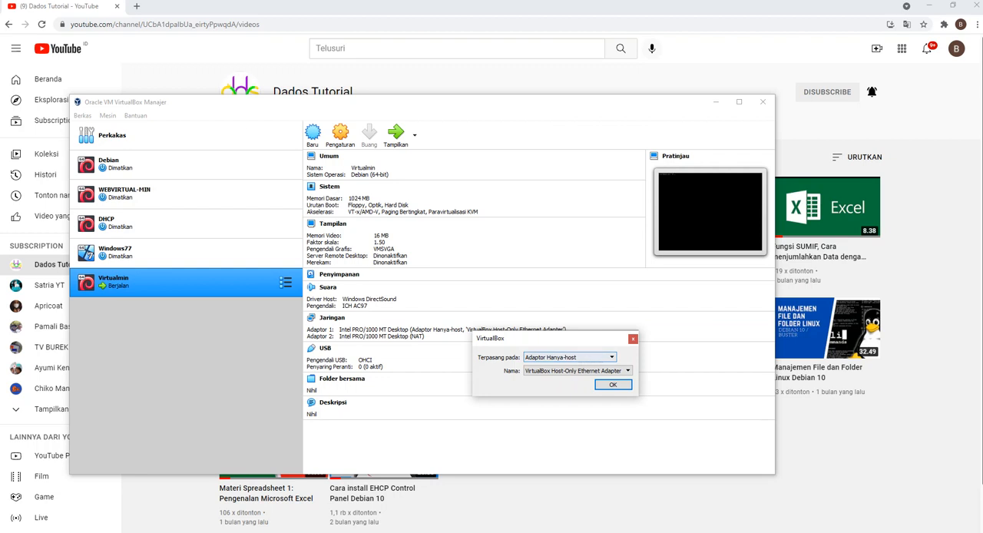
left_click(613, 385)
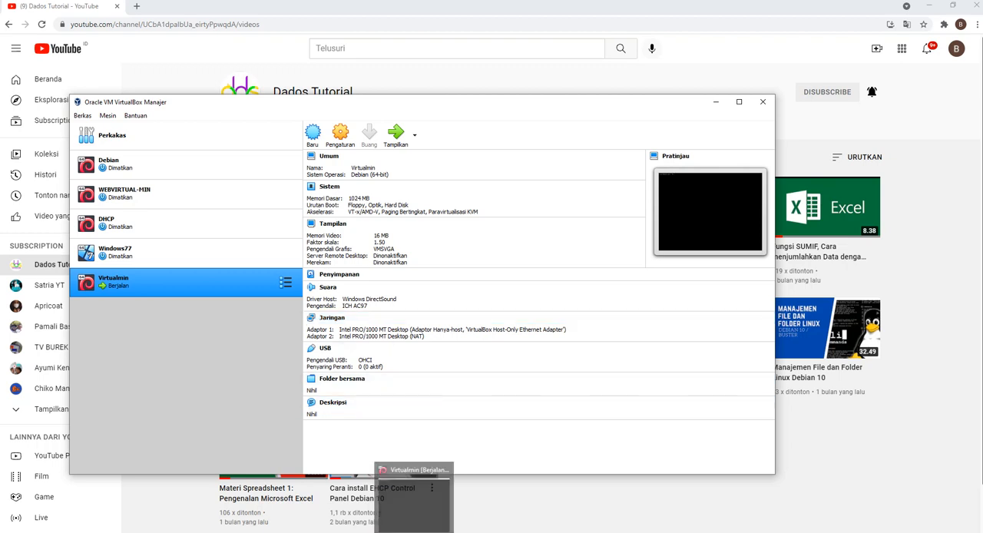
left_click(410, 530)
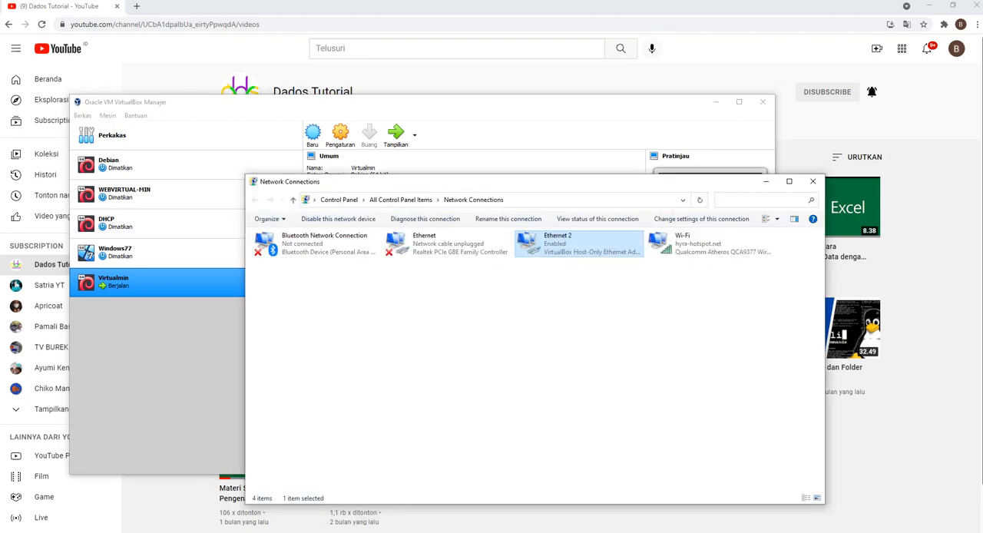
left_click(766, 181)
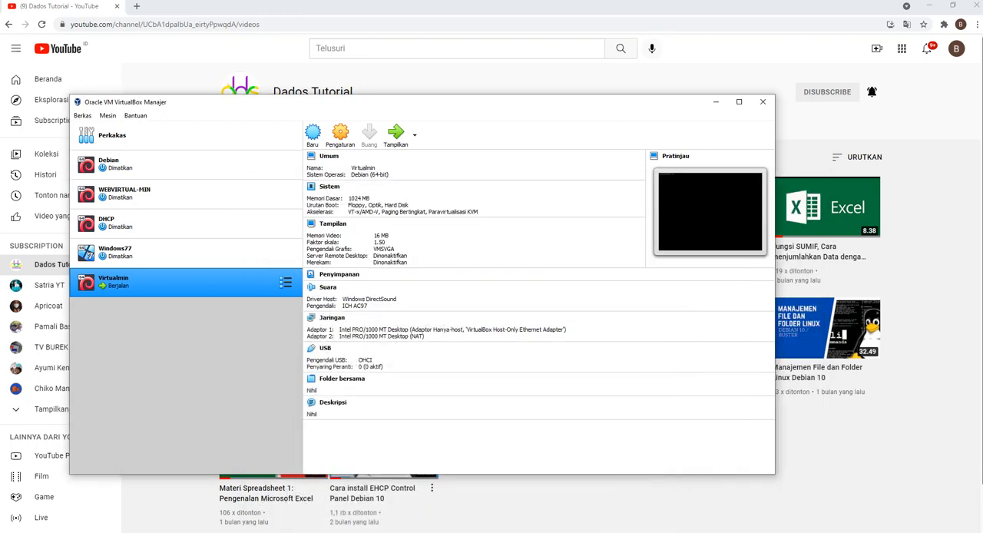
Step: Review the default, hosting 1 and hosting 2 domain settings in the konfShared.txt notes in Notepad
left_click(453, 530)
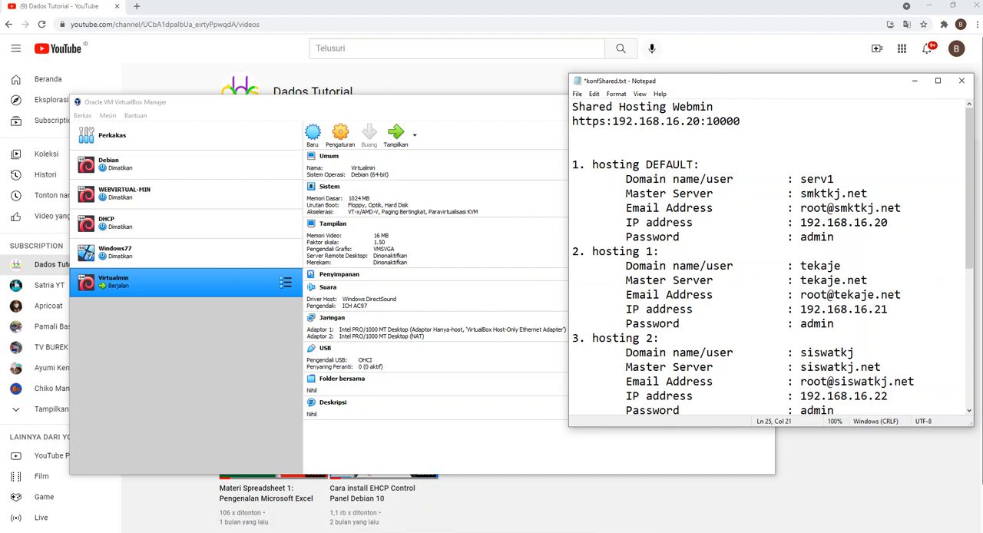
left_click_drag(625, 265, 659, 338)
scroll(773, 259, "down", 1)
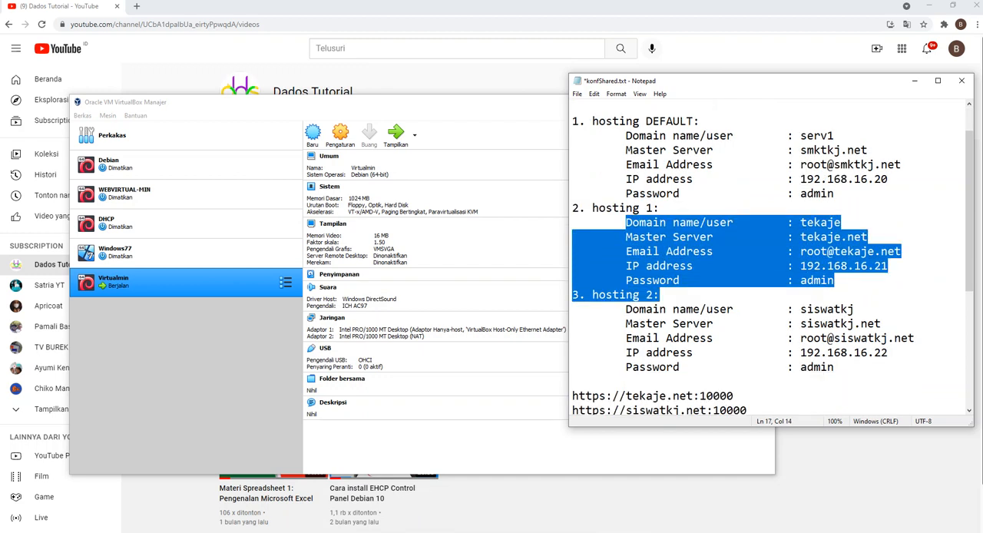
scroll(772, 258, "up", 1)
left_click(673, 237)
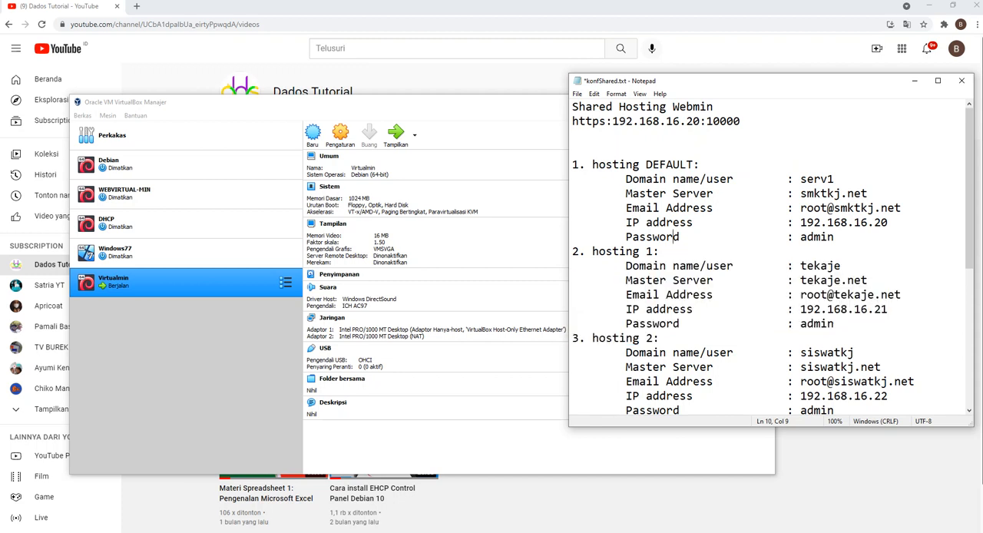
Step: In the running Virtualmin virtual machine, open /etc/network/interfaces with nano to examine the static interface addresses
key("alt+Tab")
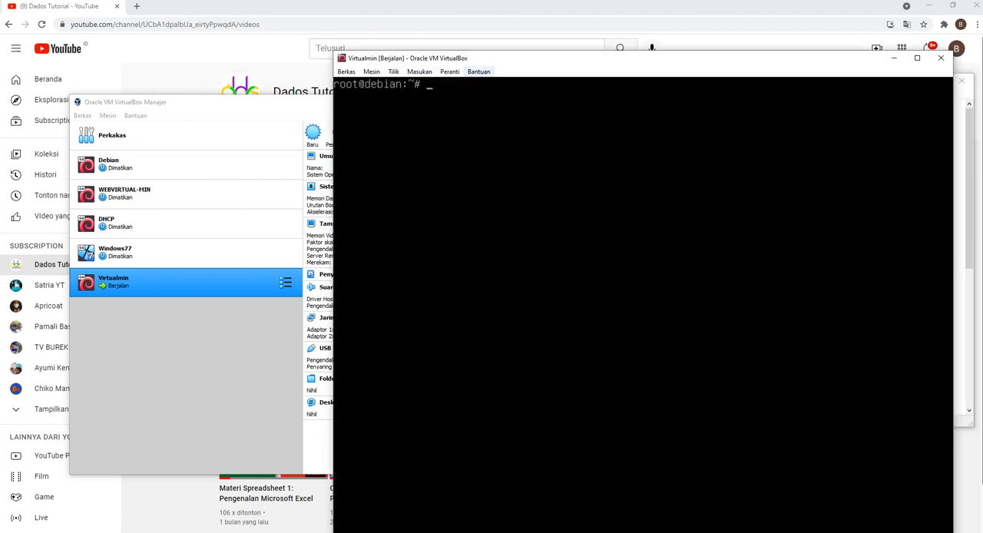
left_click_drag(507, 58, 404, 37)
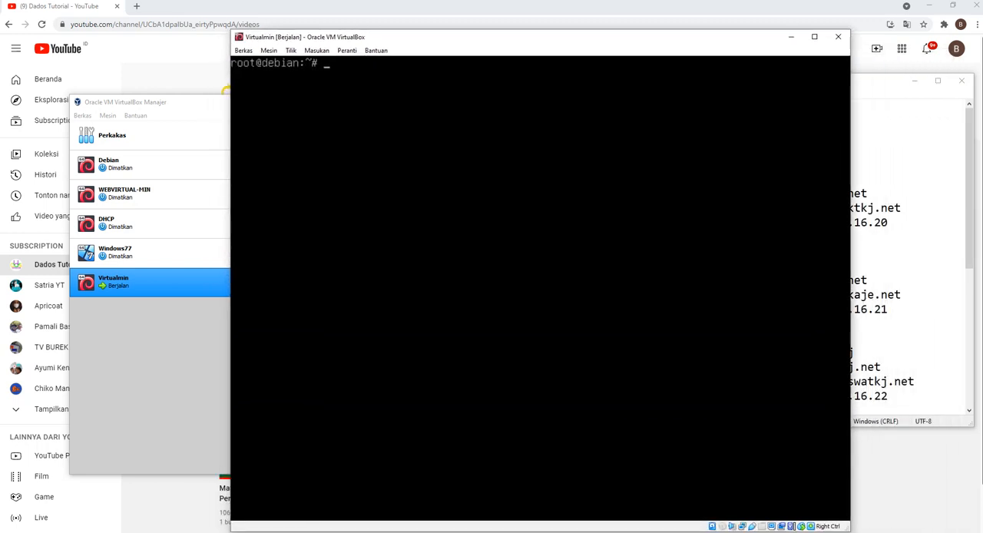
type("nano /etc/network/interfaces")
key("Return")
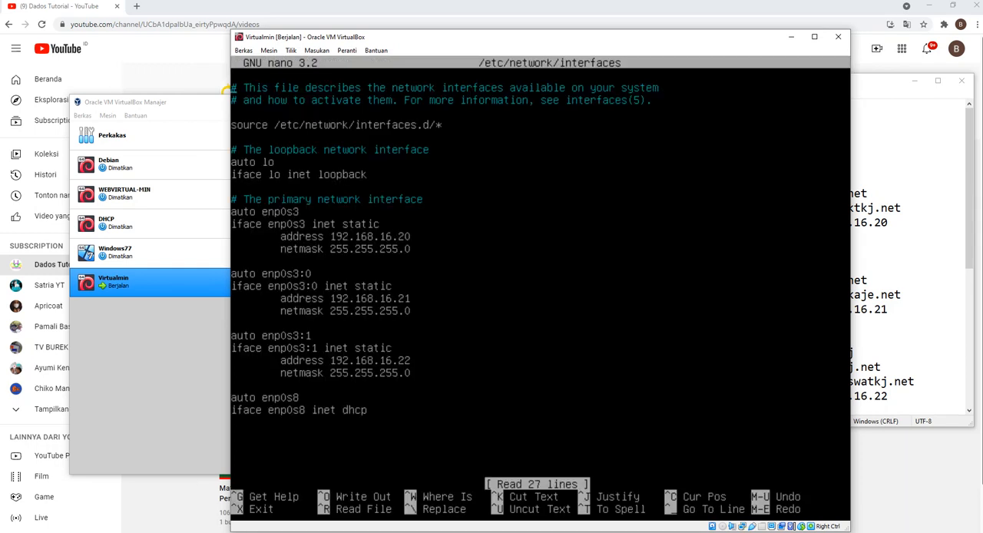
left_click_drag(404, 37, 577, 53)
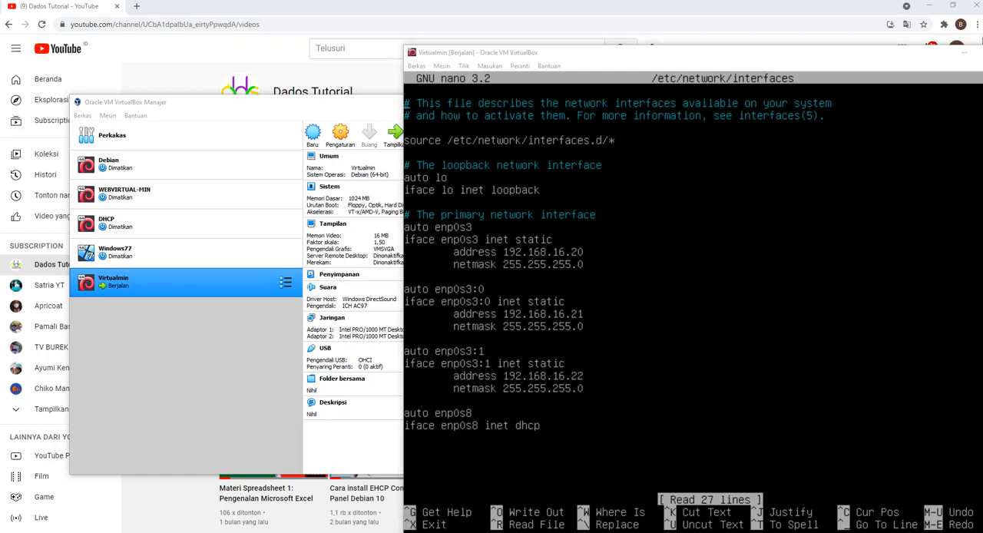
Step: Open a new Chrome tab and copy the Webmin address https:192.168.16.20:10000 from konfShared.txt in Notepad
key("alt+Tab")
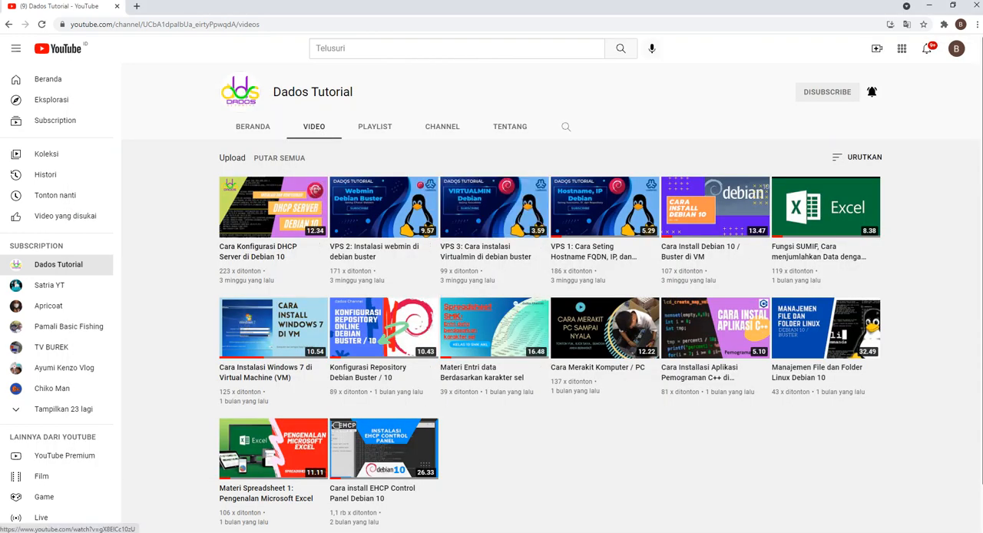
key("ctrl+t")
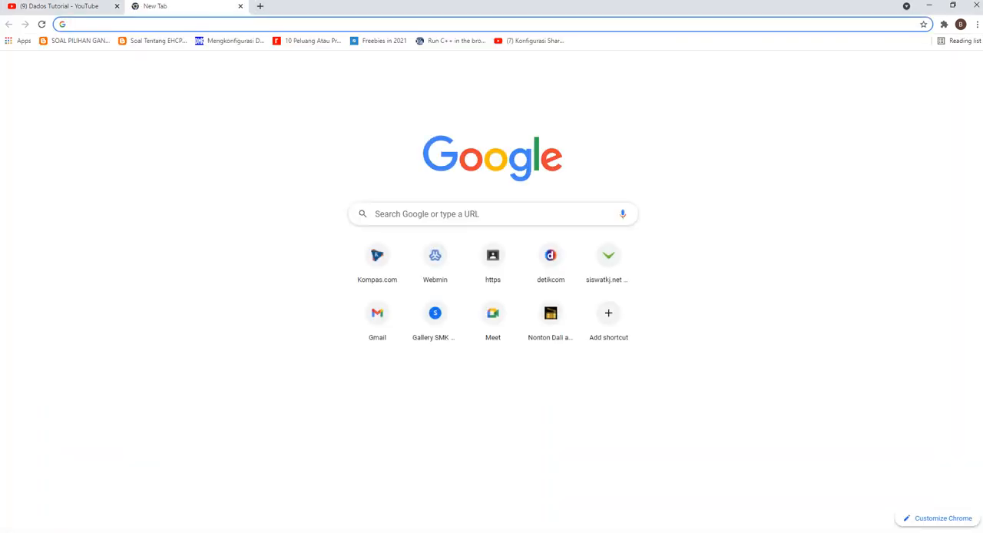
key("alt+Tab")
left_click_drag(741, 120, 572, 121)
left_click(719, 122)
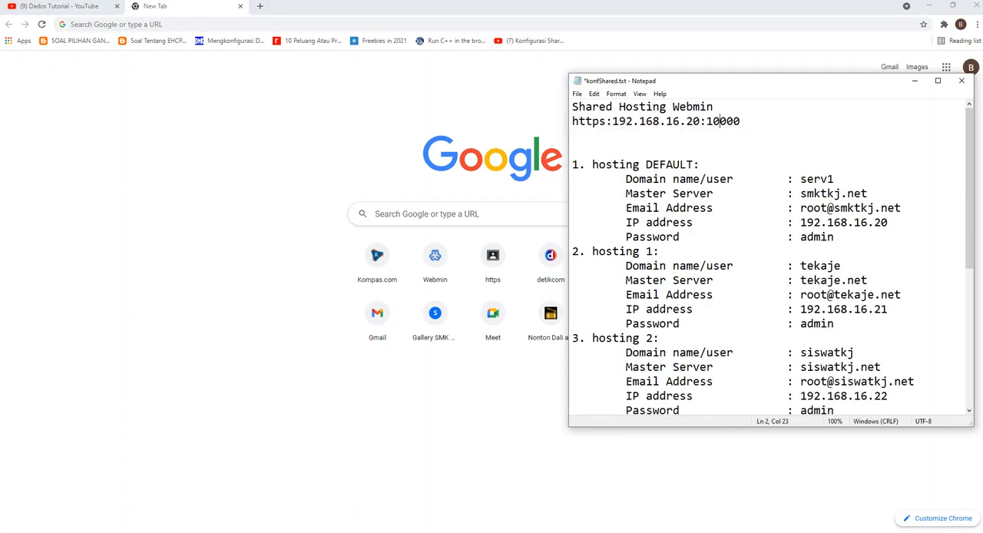
left_click_drag(741, 121, 572, 121)
left_click(719, 122)
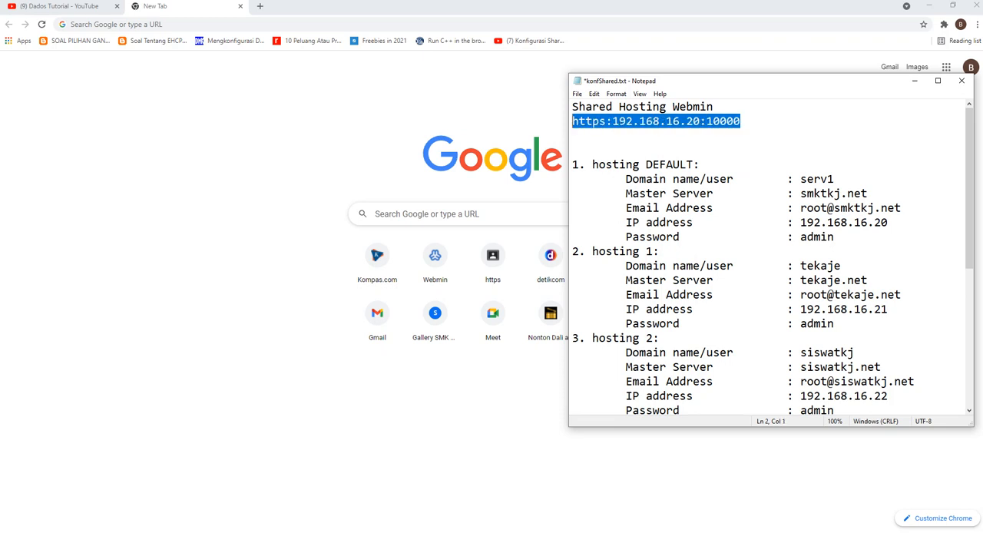
right_click(589, 118)
left_click(611, 153)
Step: Load the copied Webmin address in the new Chrome tab, and close that tab
right_click(229, 24)
left_click(296, 102)
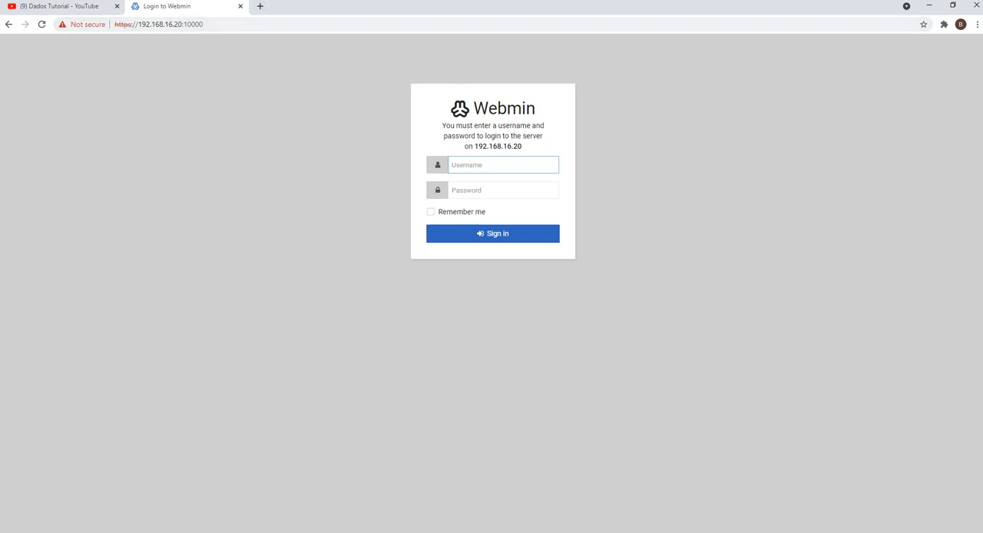
left_click(240, 6)
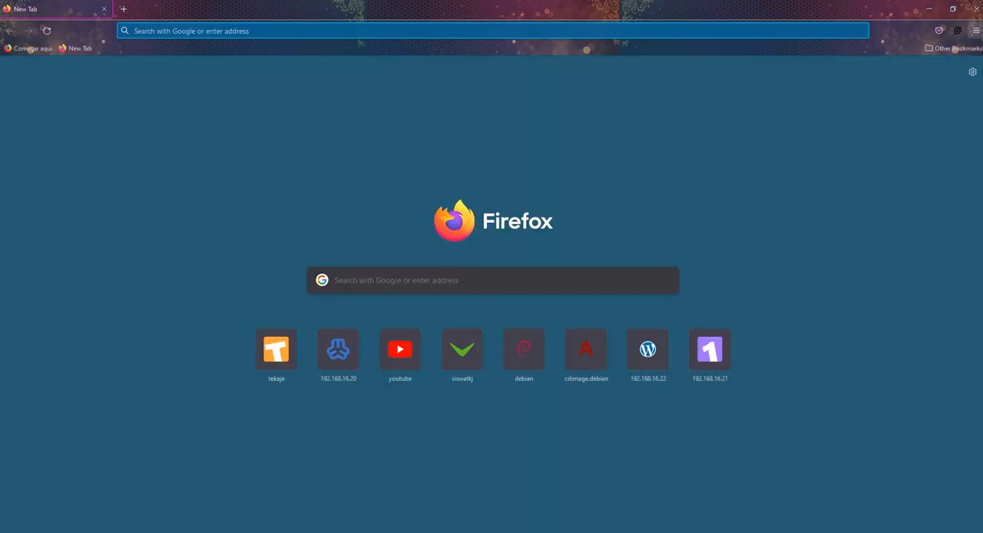
Step: Switch to Firefox and clear all browsing history and site data for the time range Everything
left_click(975, 31)
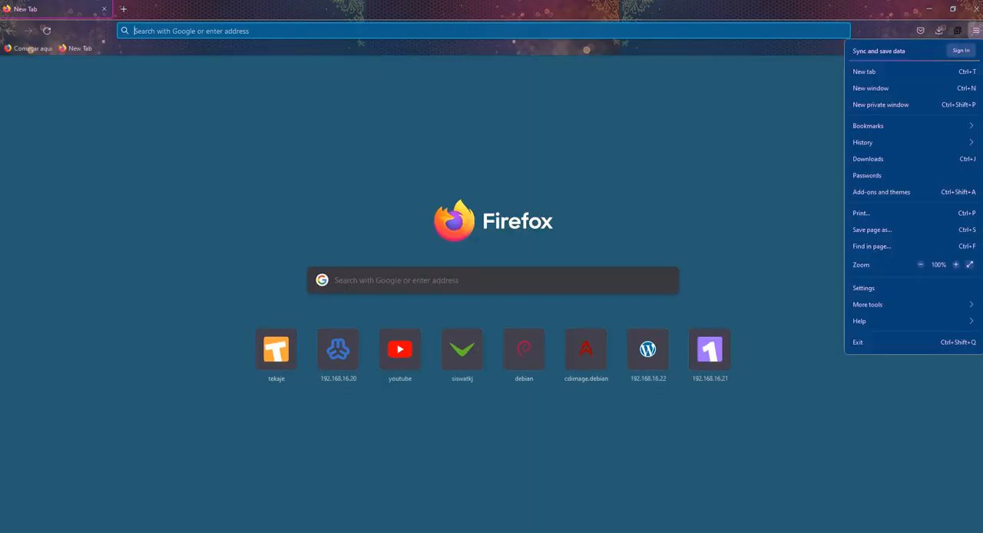
left_click(875, 143)
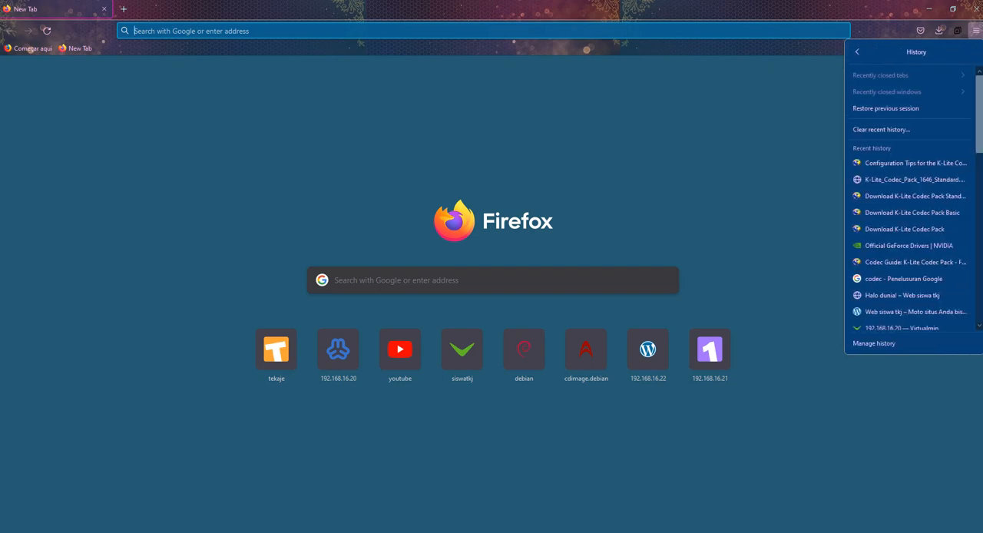
left_click(882, 129)
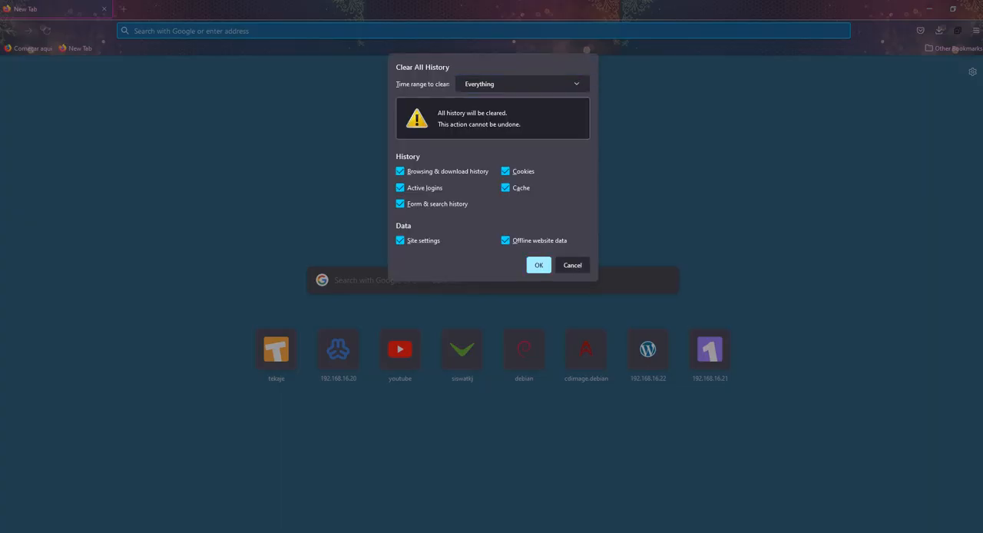
left_click(538, 265)
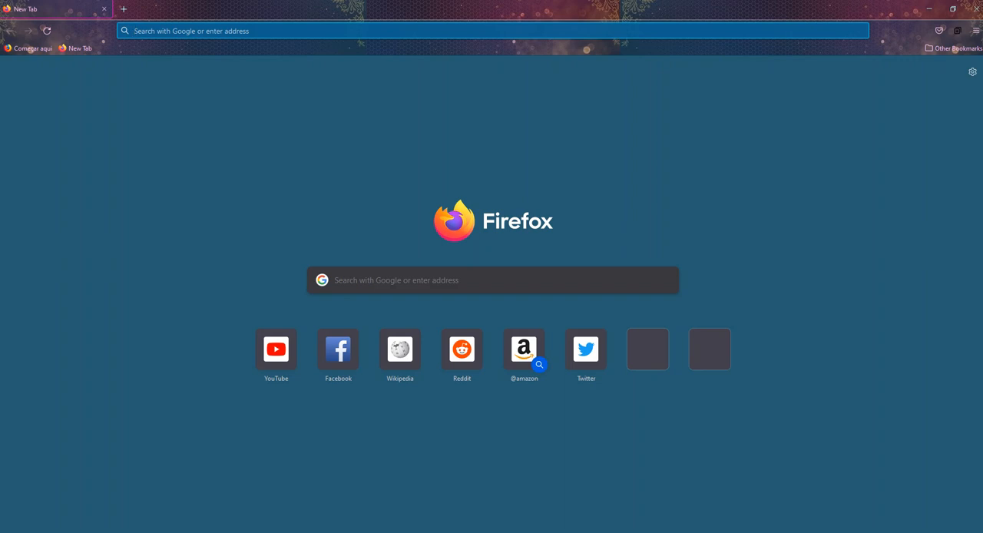
right_click(170, 32)
left_click(198, 124)
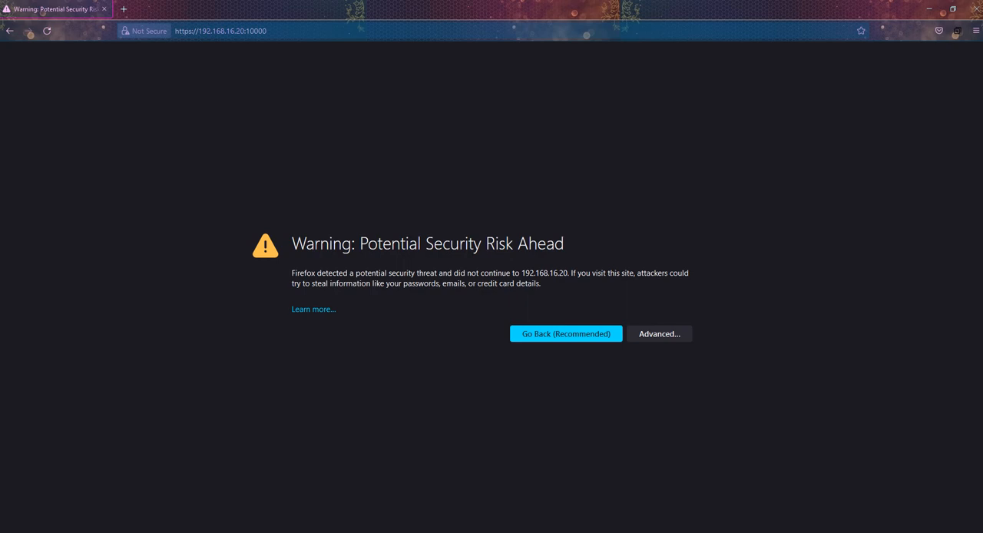
left_click(659, 333)
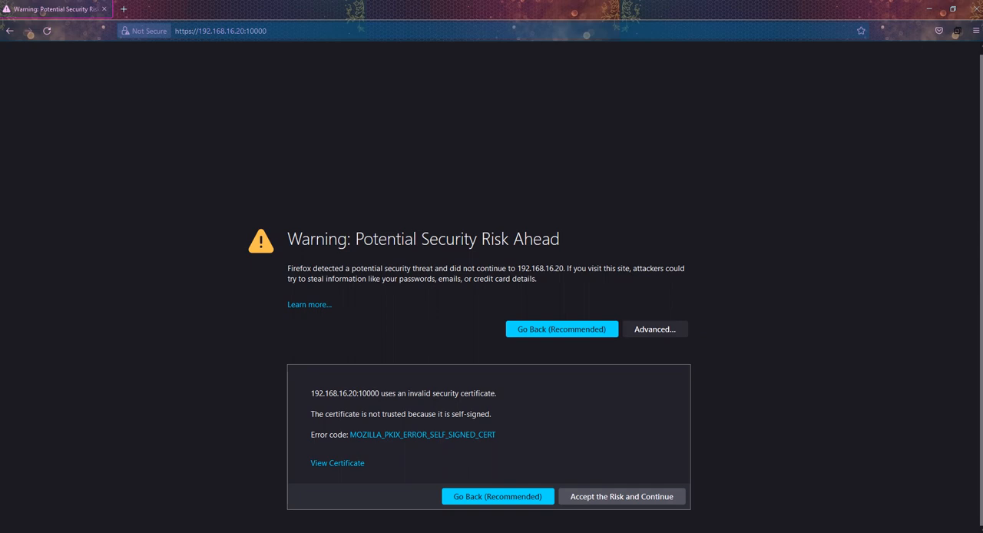
left_click(622, 497)
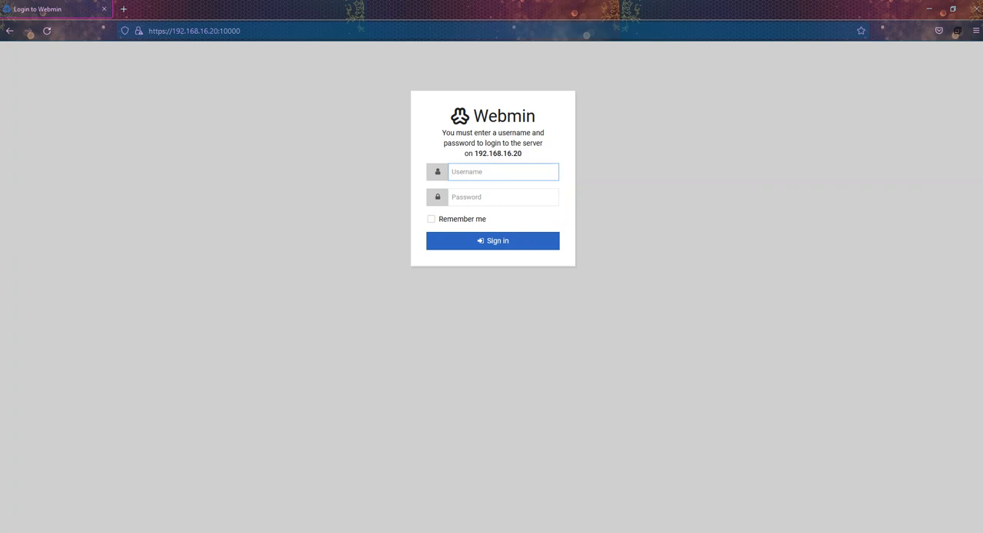
Step: Log in to Webmin as root with the account password, declining to save the login in the browser
type("root")
key("Tab")
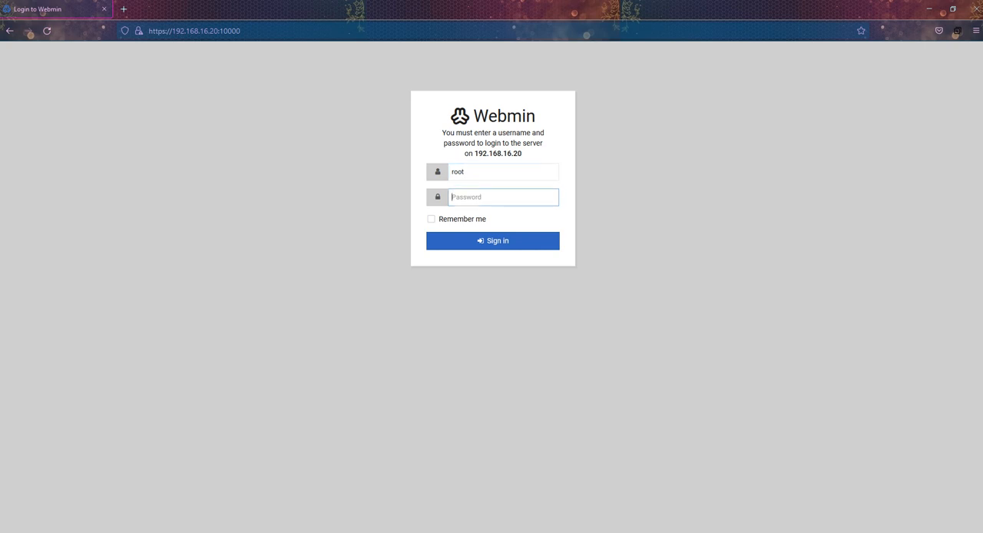
type("•••••")
key("Return")
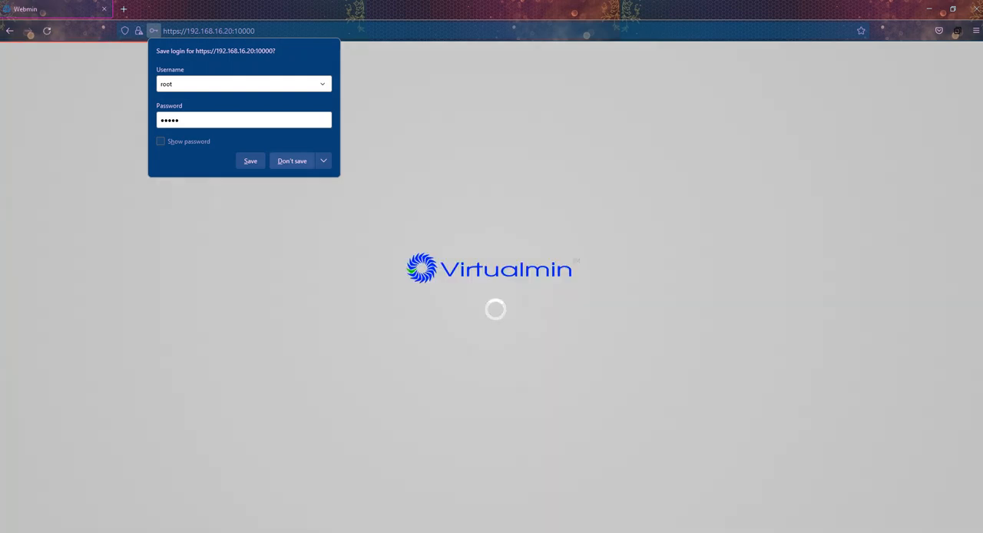
left_click(292, 161)
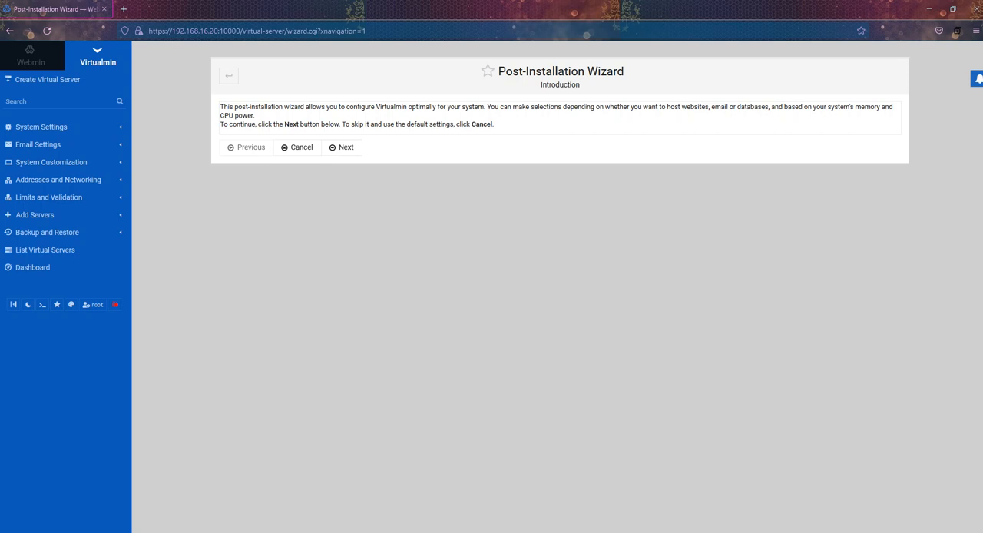
Step: Read the Post-Installation Wizard introduction and continue with Virtualmin library preloading off and the email domain lookup server on
left_click_drag(407, 106, 220, 106)
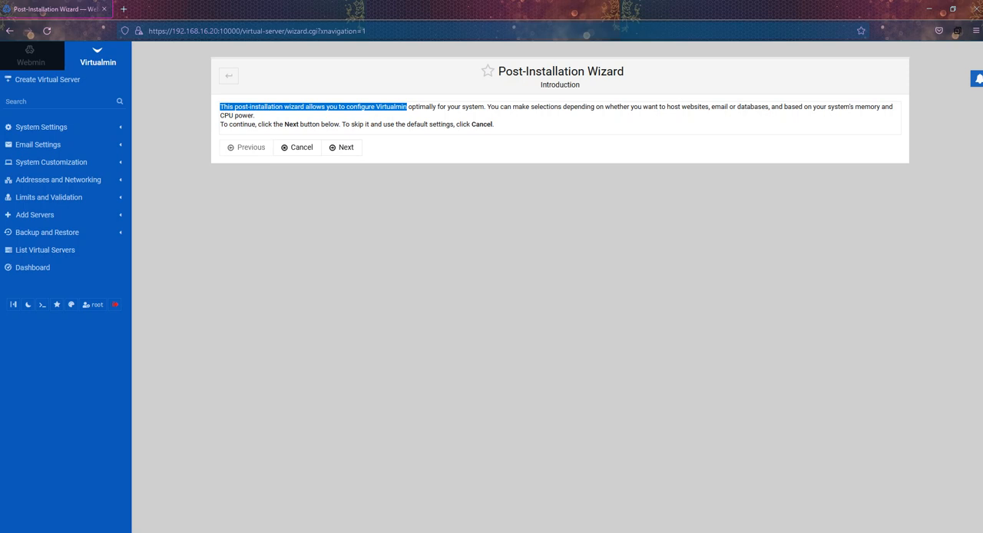
left_click_drag(840, 107, 709, 107)
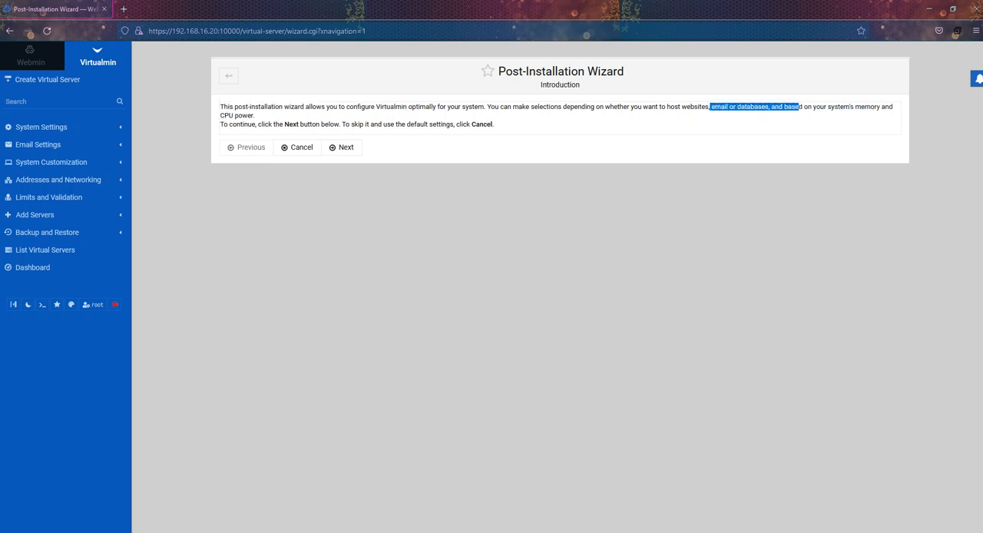
left_click(342, 147)
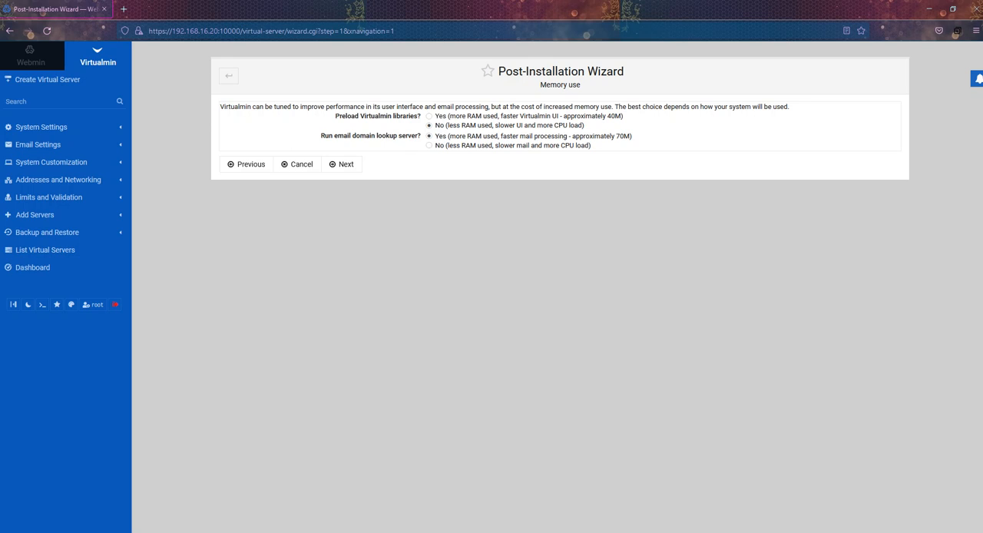
left_click(342, 165)
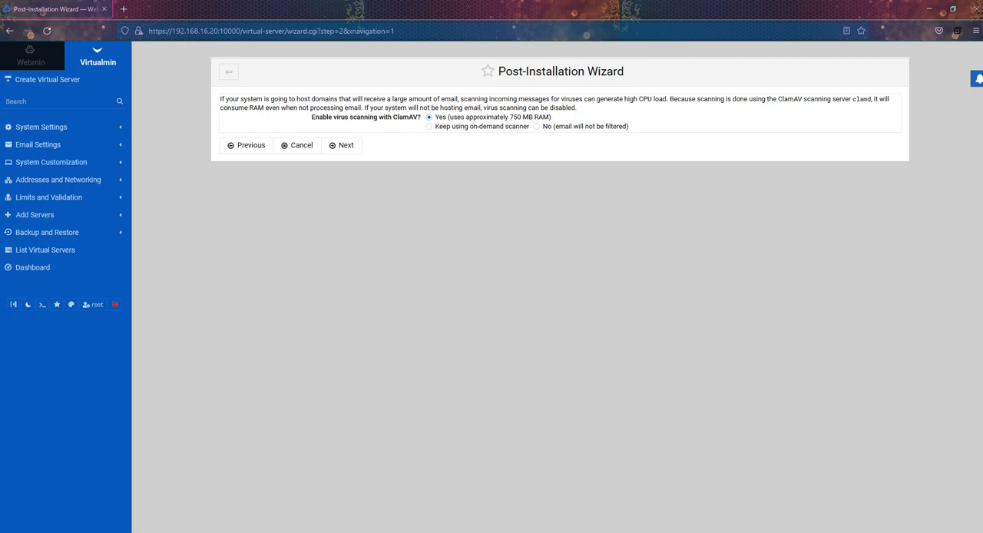
Step: Set ClamAV virus scanning to No (email will not be filtered) and continue the wizard
left_click_drag(509, 116, 553, 117)
left_click(536, 126)
left_click(548, 142)
left_click(342, 145)
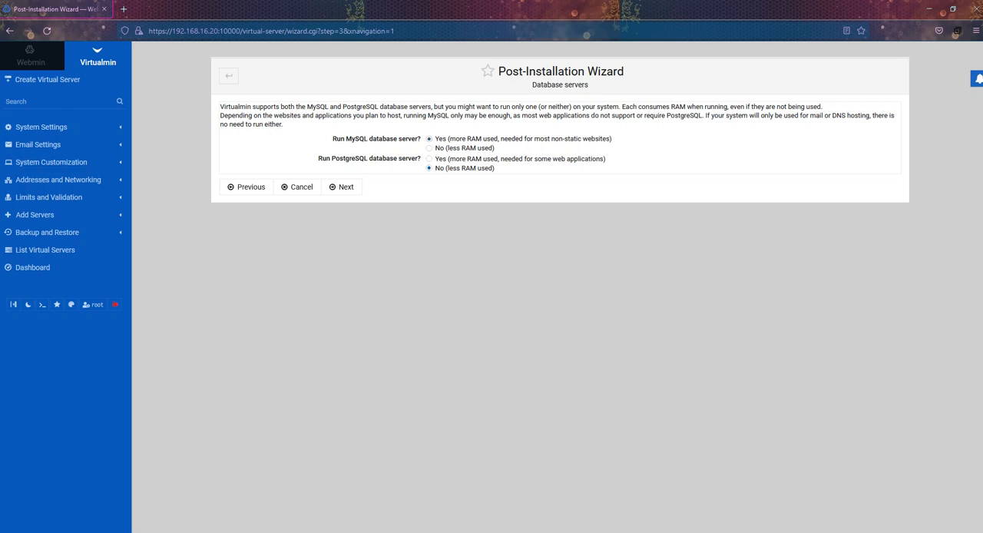
Step: Continue with the MySQL database server on and PostgreSQL off, and set the MySQL root password
left_click(341, 186)
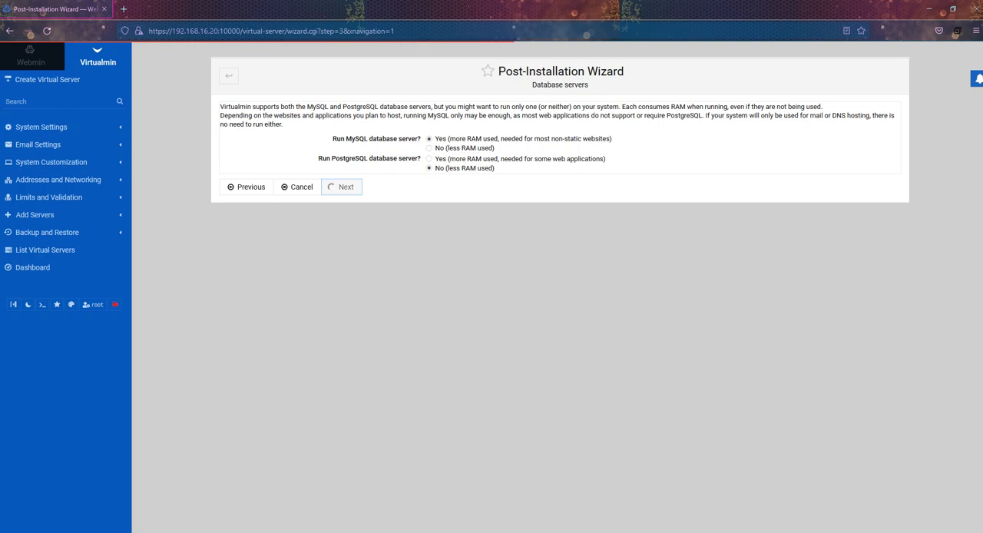
double_click(458, 119)
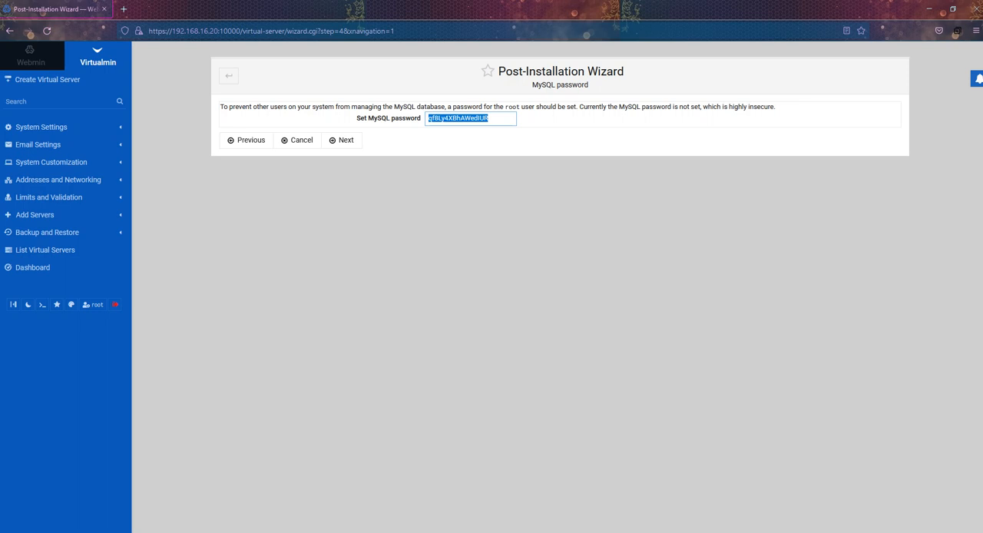
type("admin")
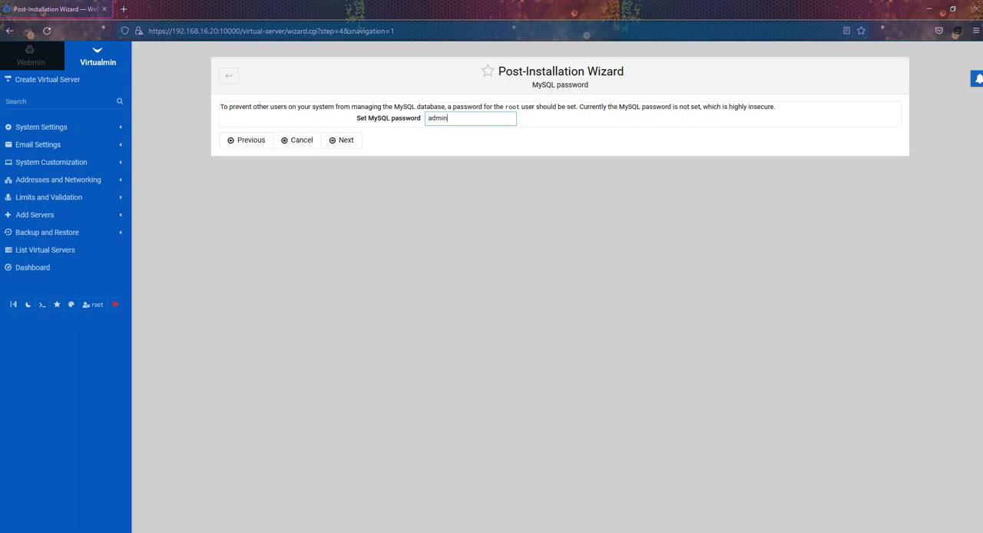
key("Return")
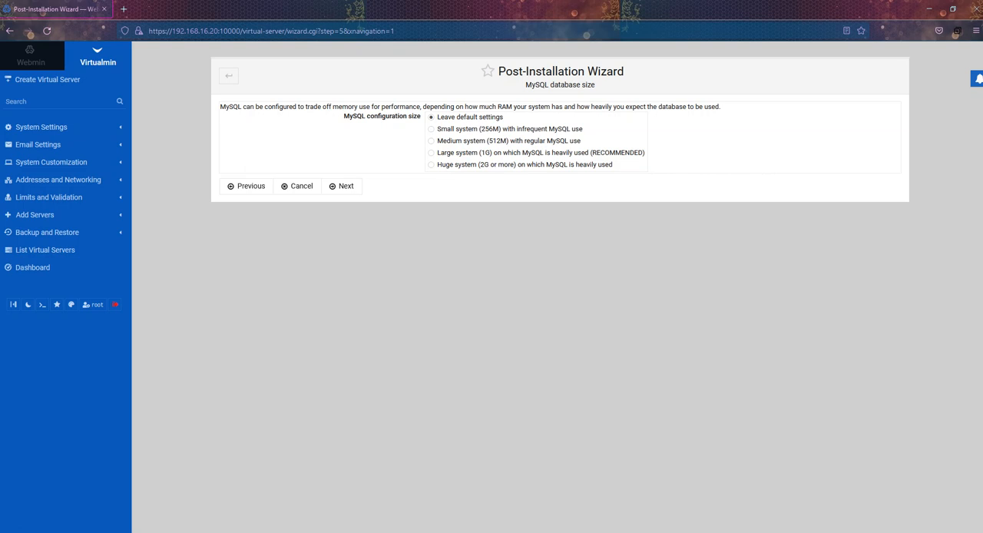
Step: Set the MySQL configuration size to Medium system (512M) with regular MySQL use and continue the wizard
left_click(431, 141)
key("Return")
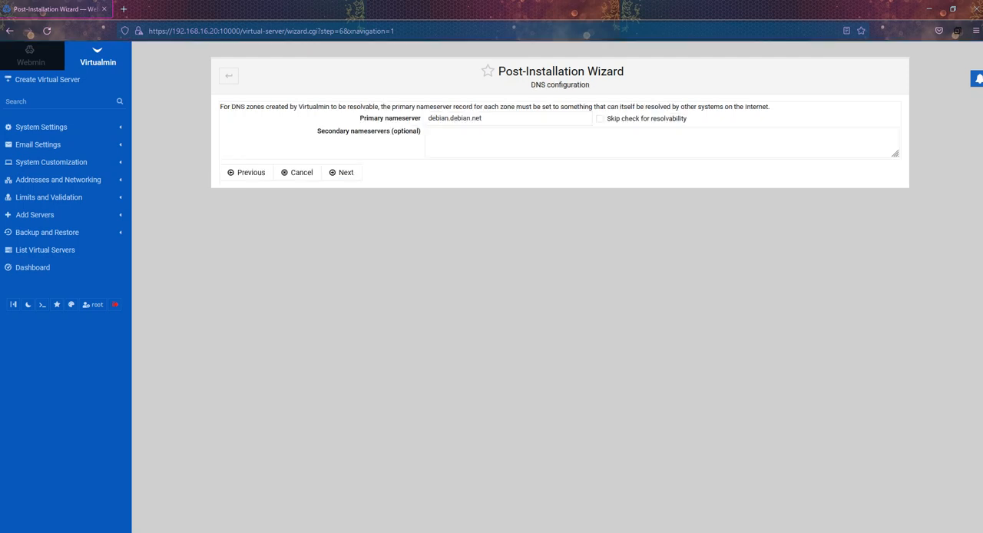
Step: Copy the default hosting's master server name from the Notepad notes into the primary nameserver as smktkj.net and continue
key("alt+Tab")
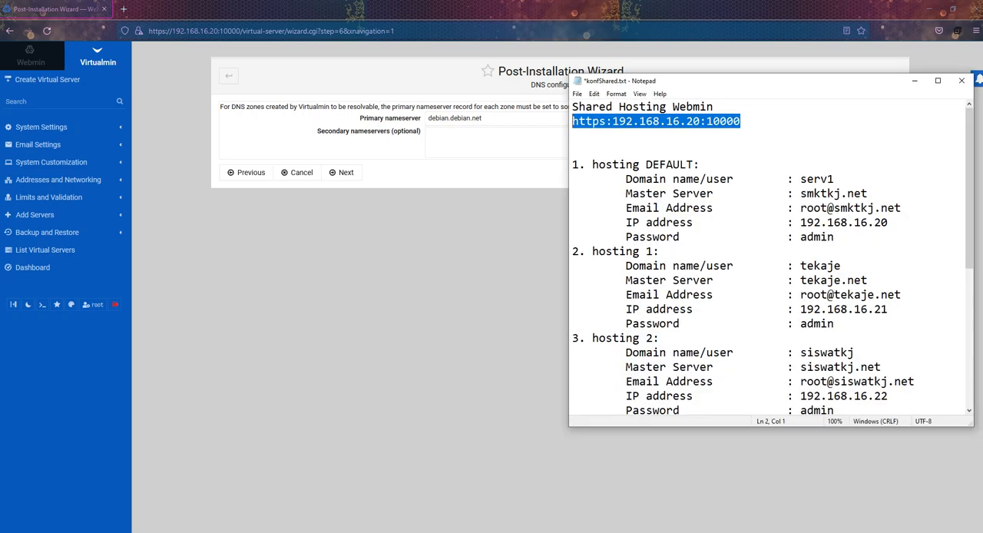
left_click_drag(868, 193, 800, 194)
right_click(820, 194)
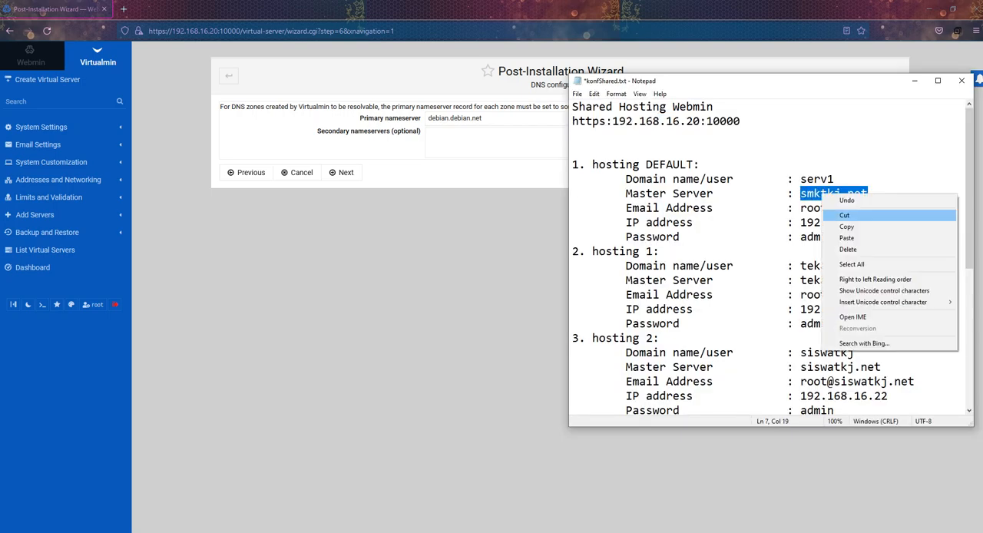
left_click(846, 227)
key("alt+Tab")
triple_click(455, 117)
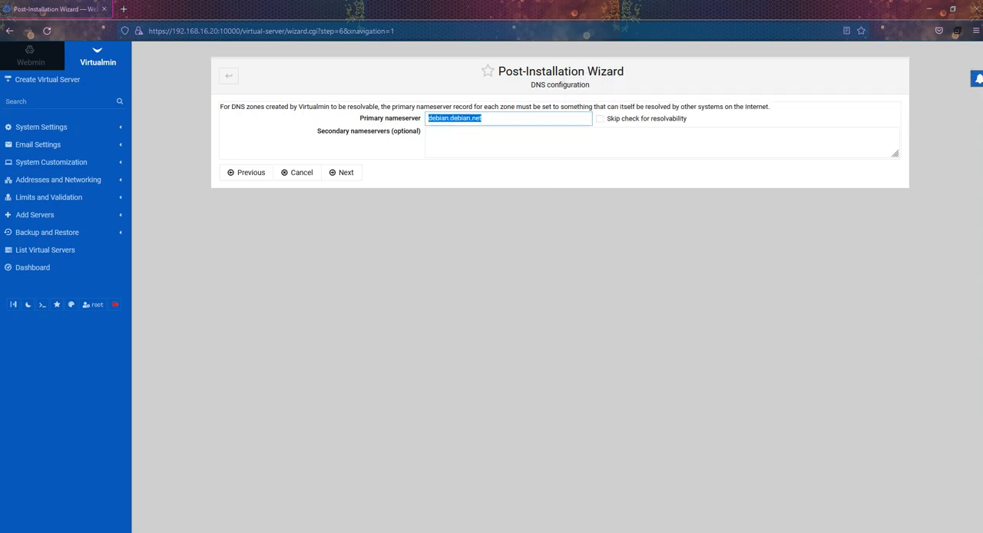
right_click(441, 120)
left_click(466, 293)
left_click(344, 172)
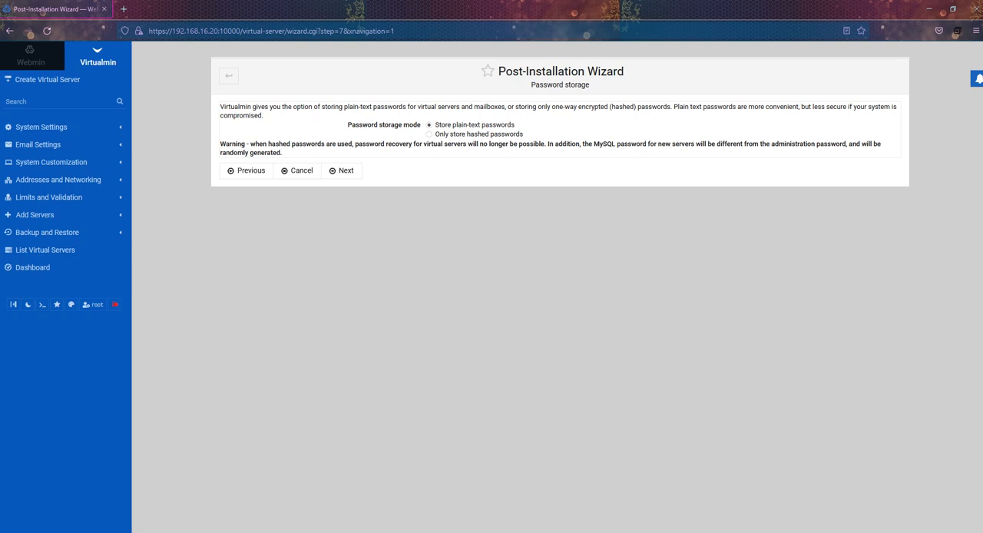
Step: Keep the password storage mode at Store plain-text passwords and continue the wizard
key("alt+Tab")
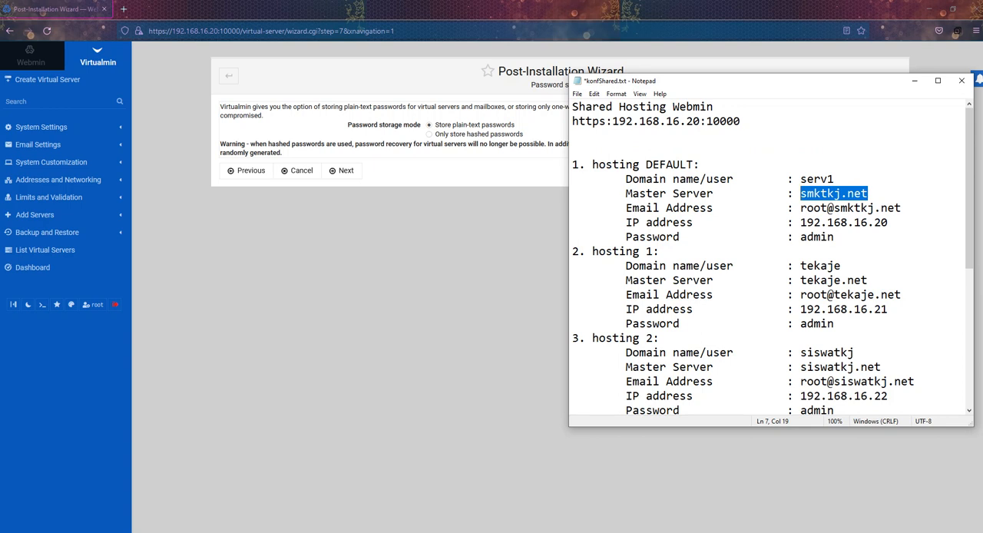
key("alt+Tab")
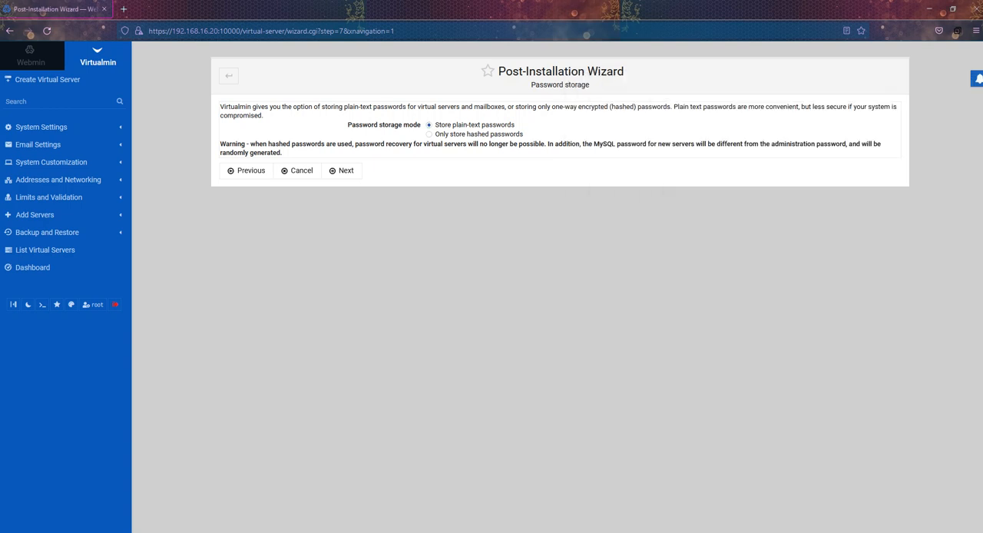
left_click(342, 170)
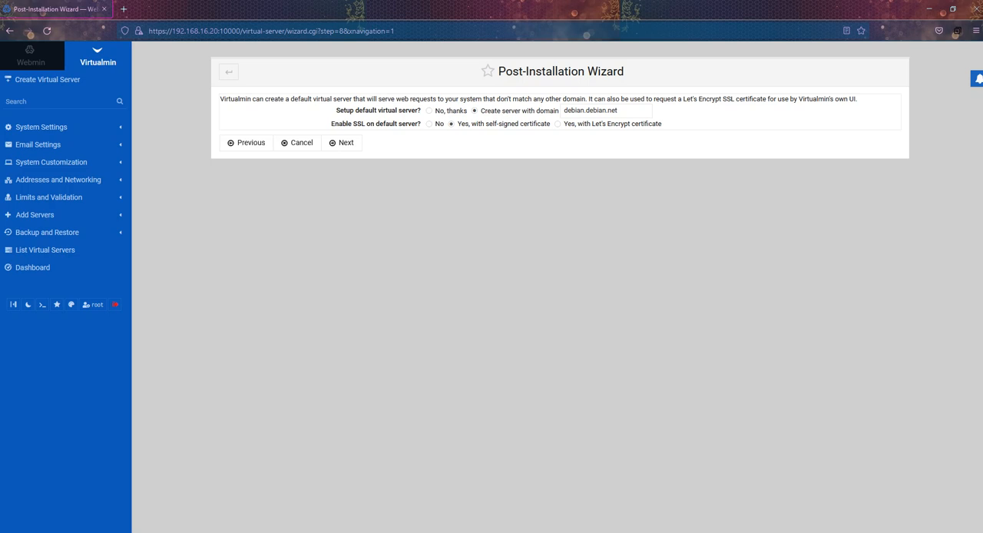
Step: Set up the default virtual server with the domain smktkj.net copied from the Notepad notes, without SSL, and continue
key("alt+Tab")
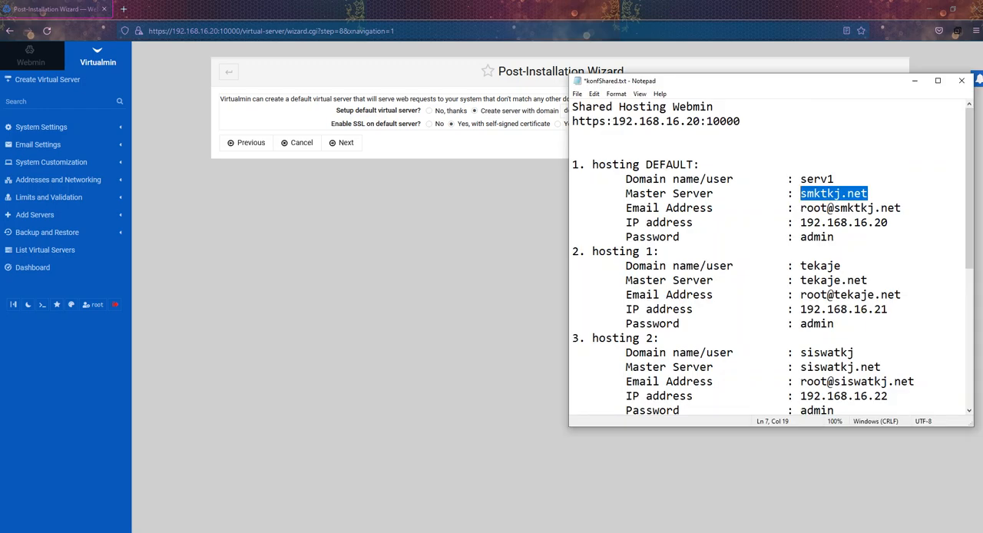
right_click(806, 194)
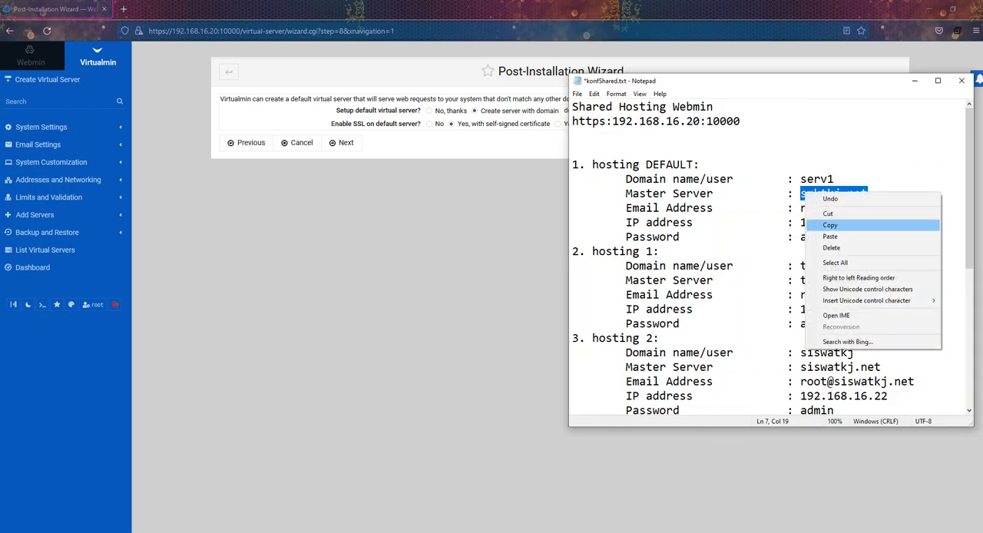
left_click(829, 224)
key("alt+Tab")
triple_click(590, 111)
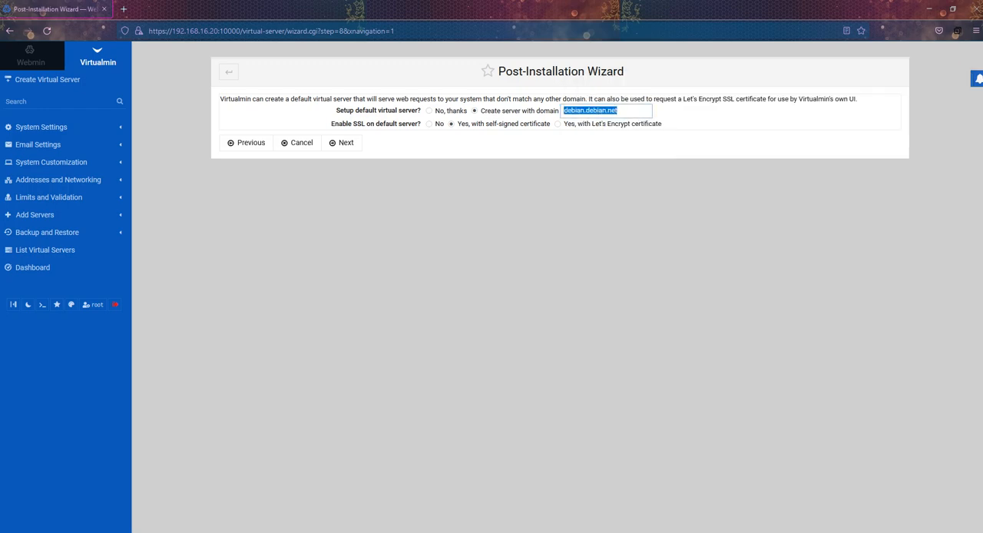
right_click(580, 112)
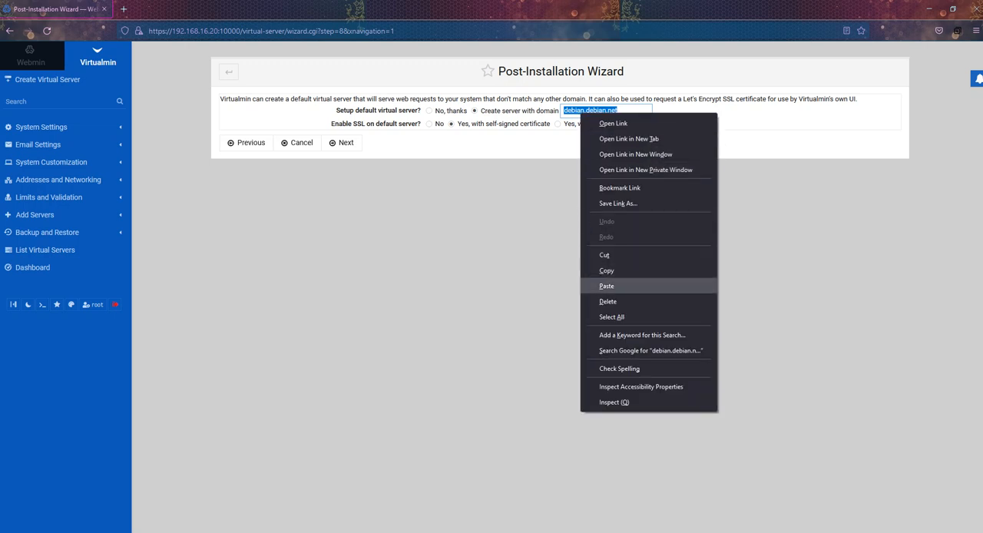
left_click(606, 286)
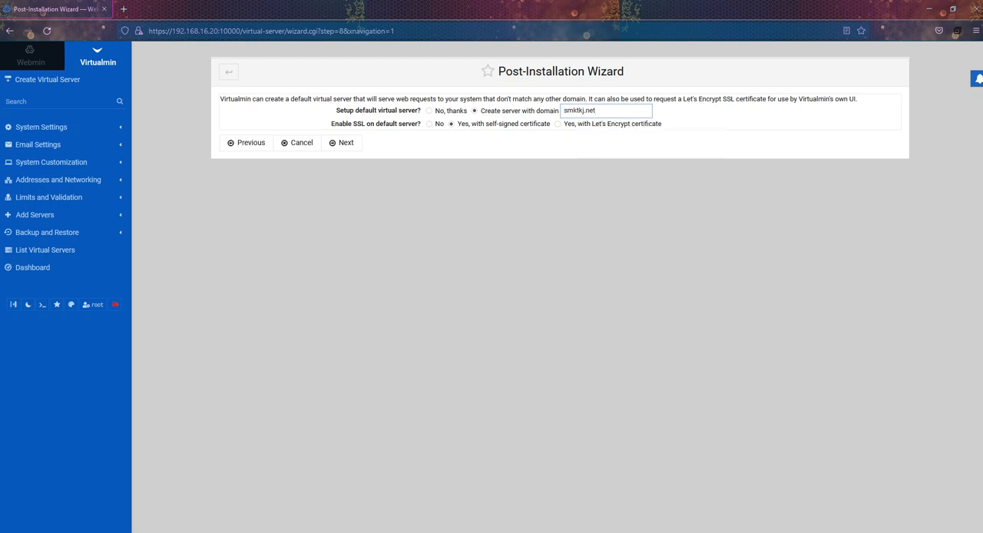
left_click(429, 124)
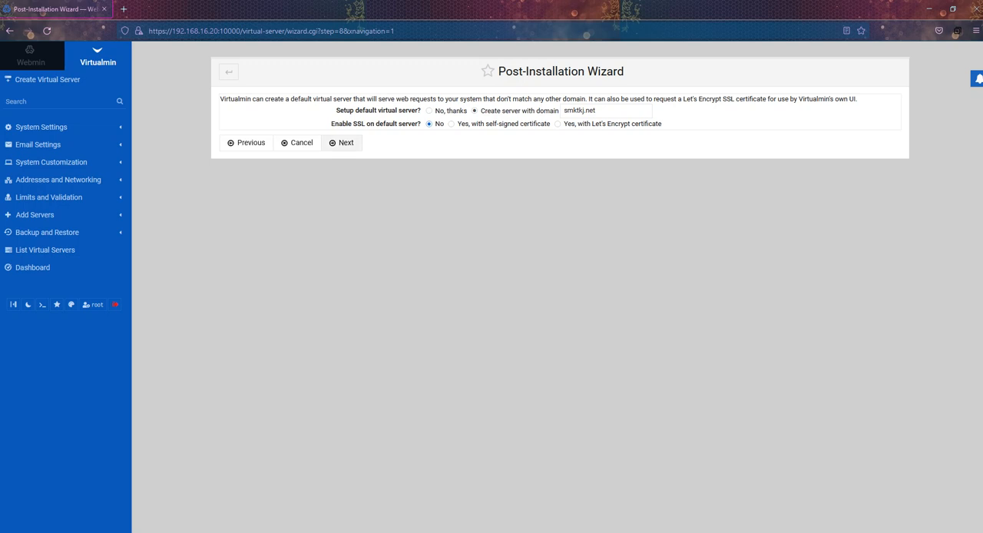
left_click(342, 143)
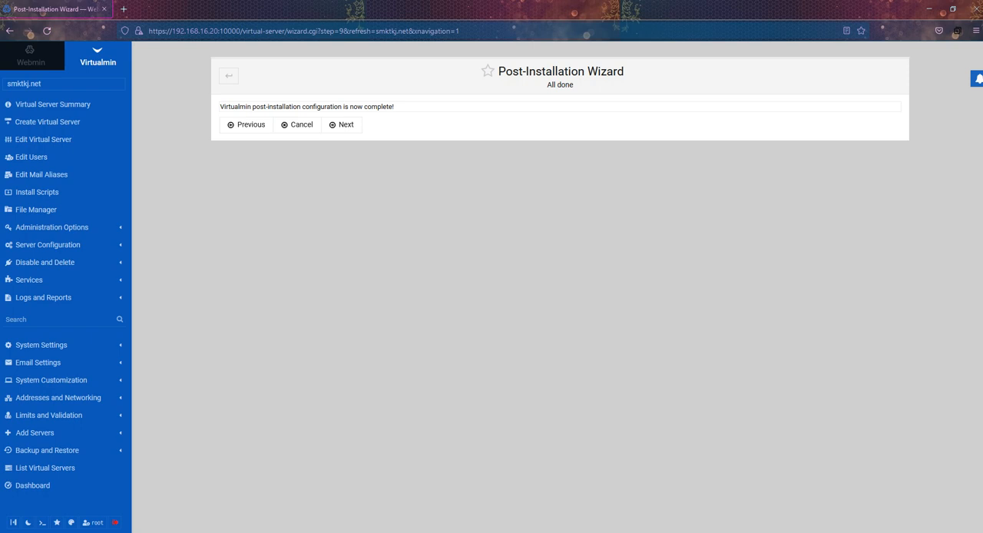
Step: Finish the Post-Installation Wizard and return to the virtual servers list after the configuration check
left_click(341, 124)
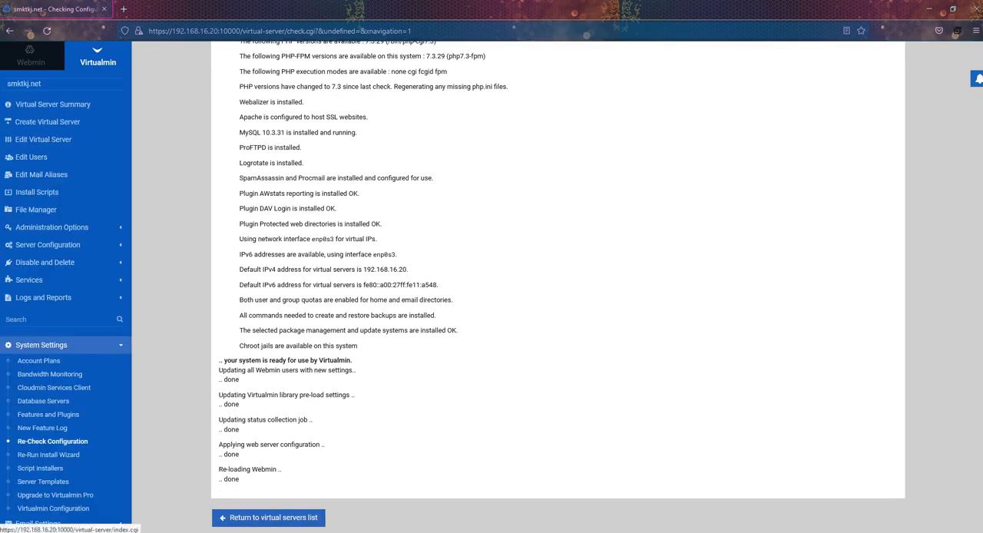
left_click(268, 517)
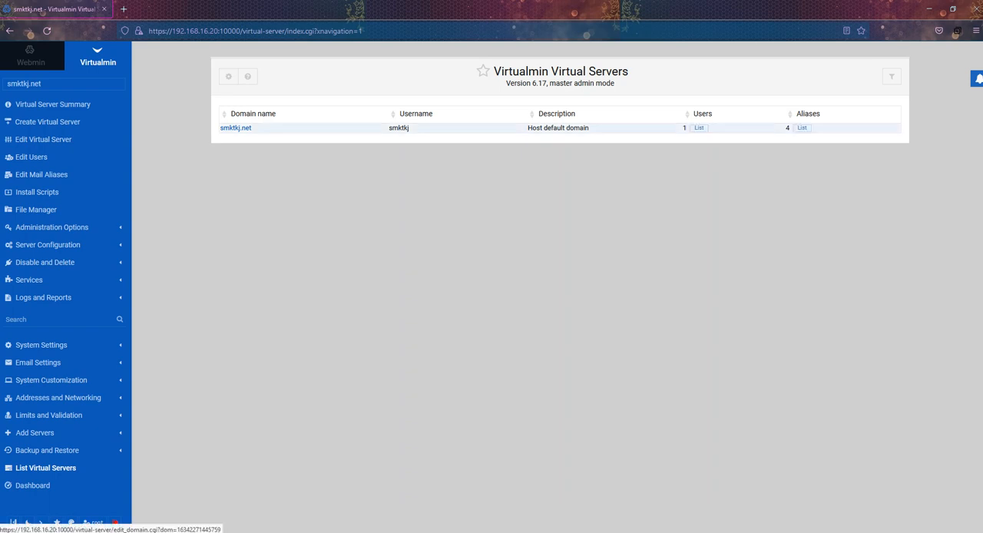
Step: Review the planned settings for the default hosting, hosting 1 and hosting 2 in the Notepad notes against the virtual servers list
key("alt+Tab")
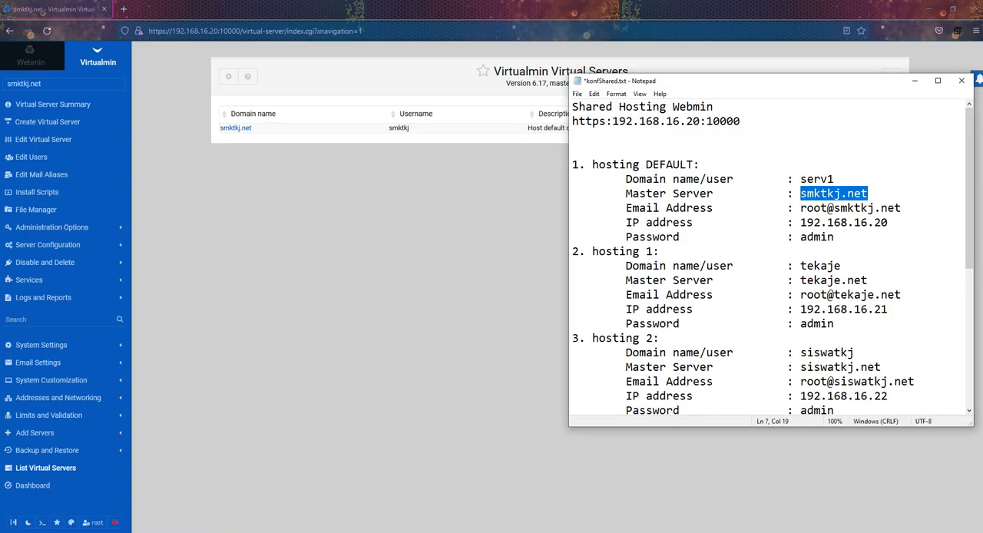
scroll(768, 261, "down", 2)
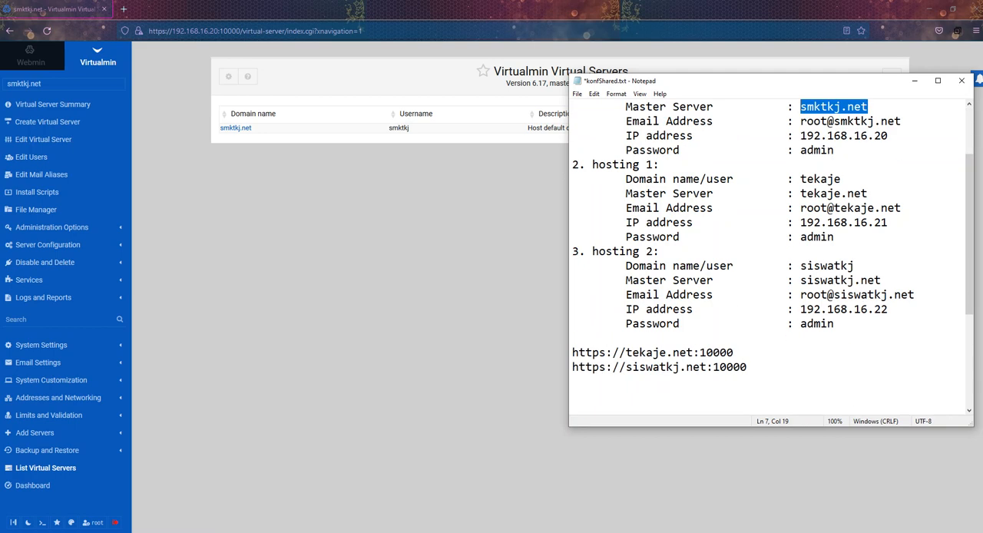
left_click_drag(626, 179, 599, 165)
left_click(667, 208)
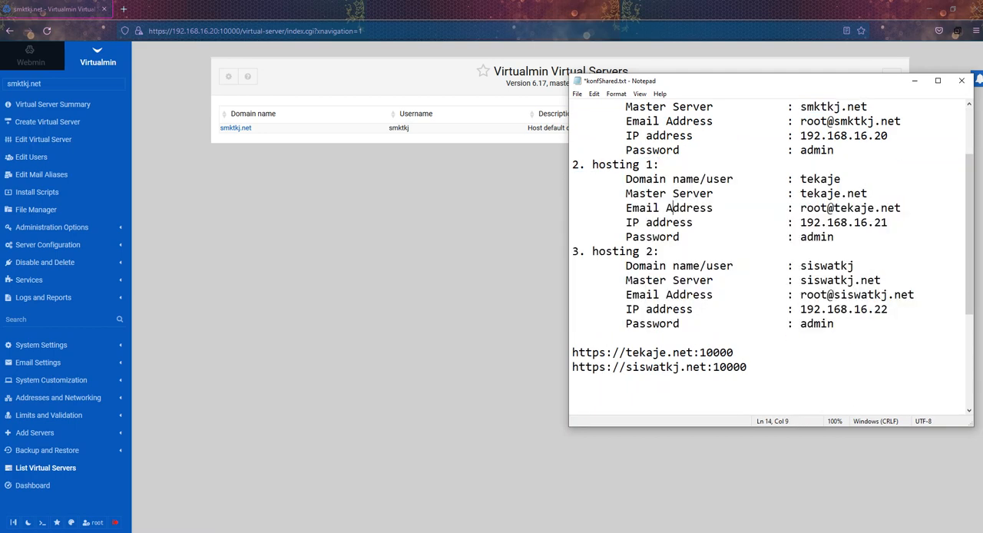
left_click_drag(801, 179, 834, 324)
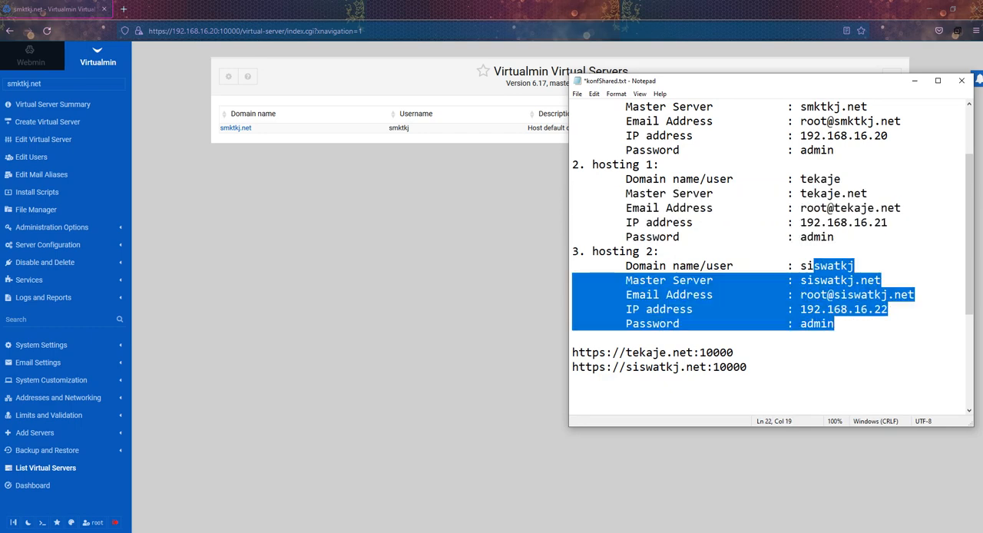
scroll(768, 253, "up", 2)
key("alt+Tab")
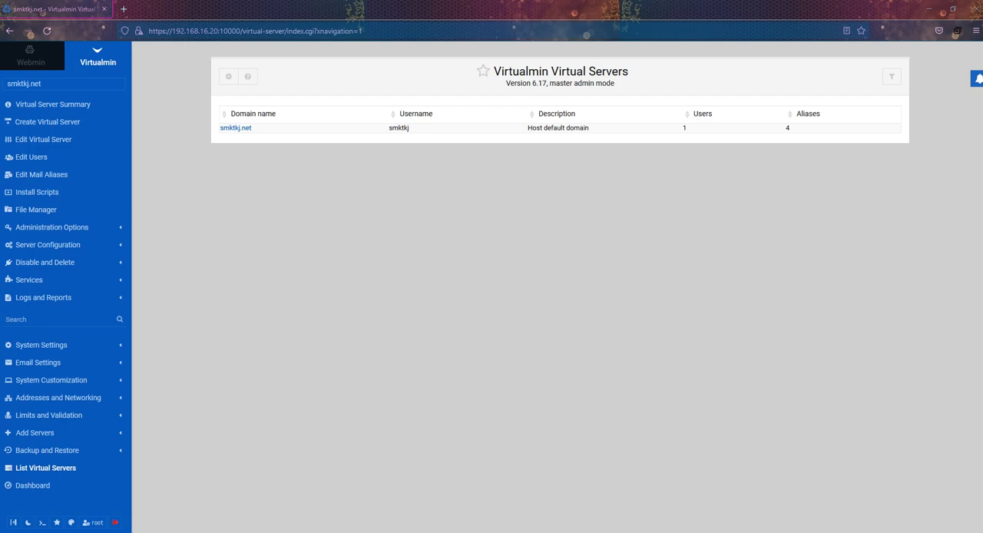
key("alt+Tab")
left_click_drag(592, 252, 575, 330)
scroll(575, 330, "up", 5)
scroll(691, 330, "up", 1)
left_click(662, 338)
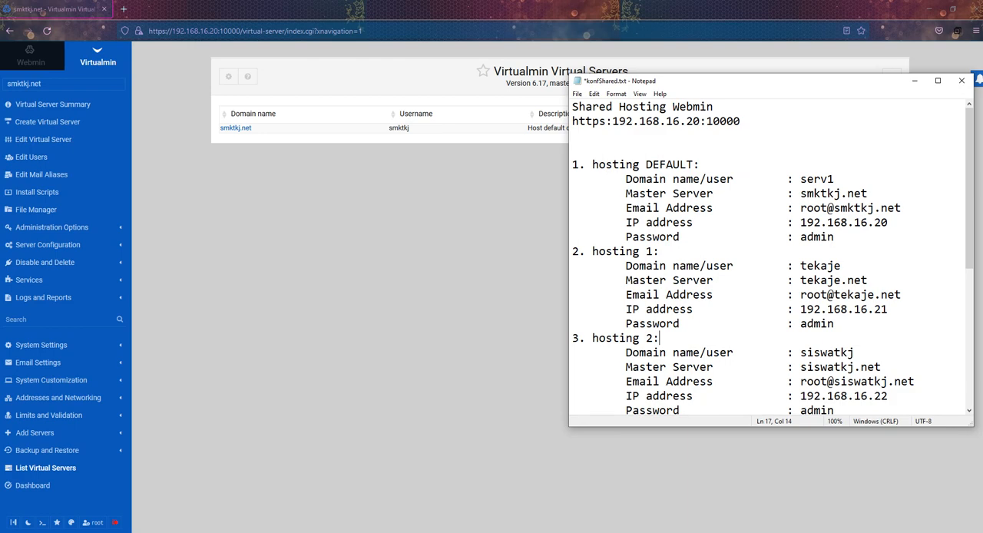
Step: In the Default Plan's allowed capabilities, switch the default editing capabilities to Selected below and allow Can install scripts
left_click(41, 345)
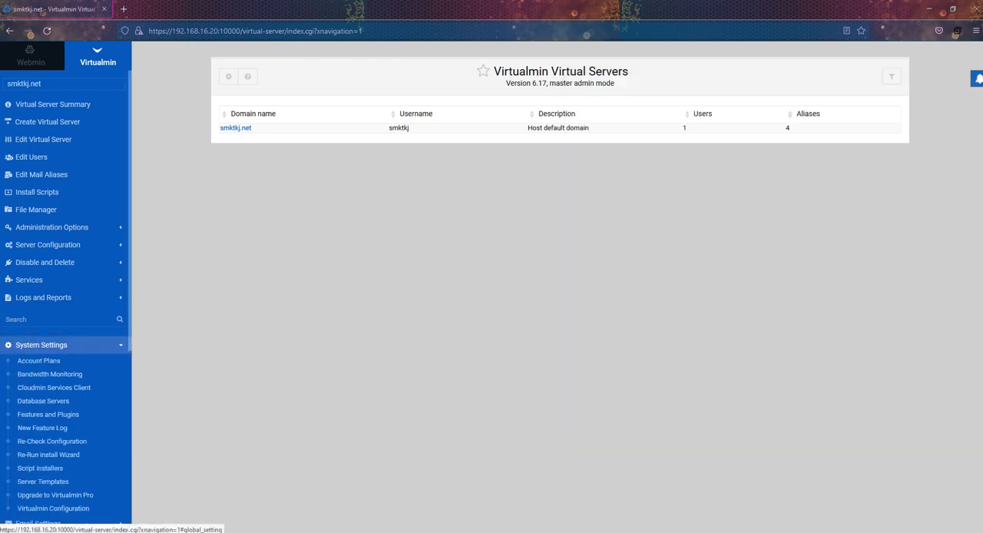
left_click(39, 360)
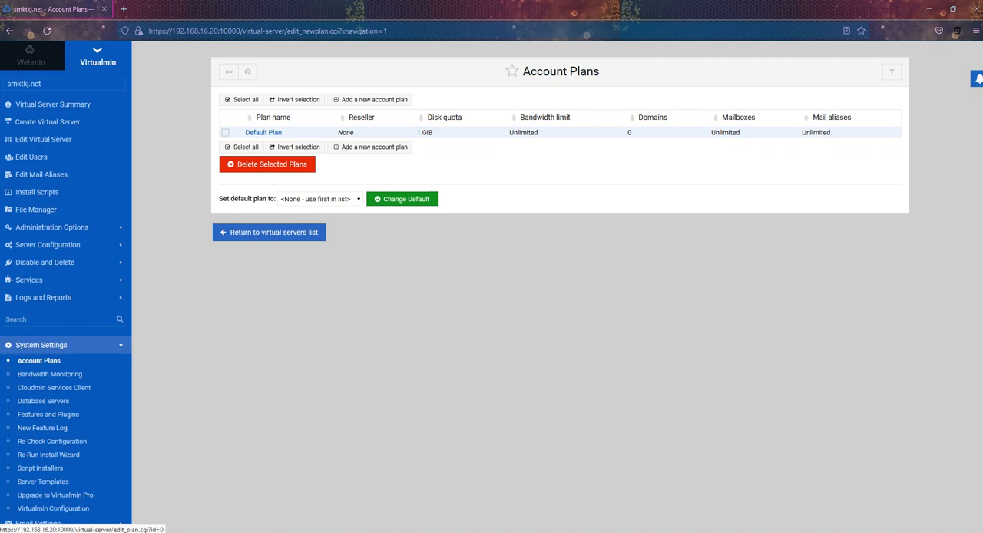
left_click(264, 132)
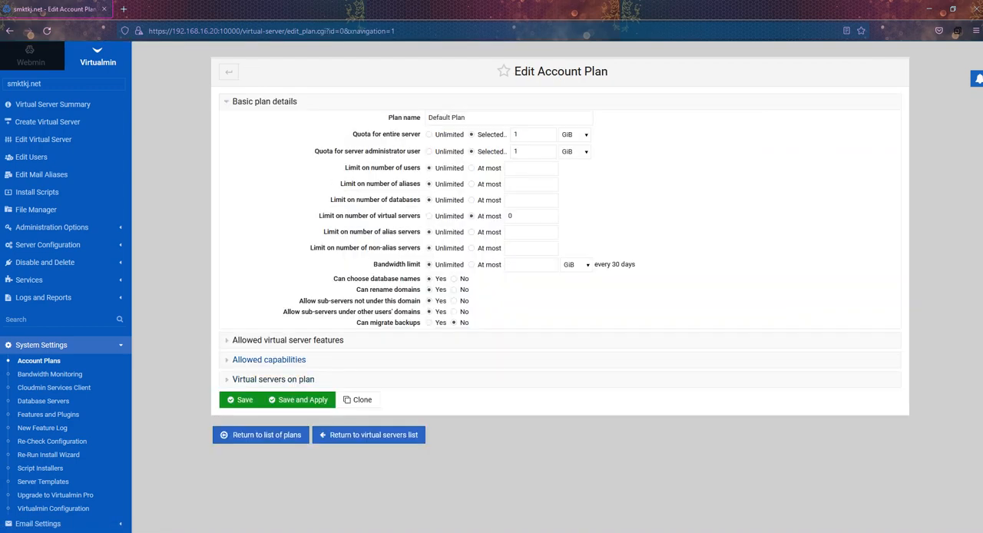
left_click(269, 359)
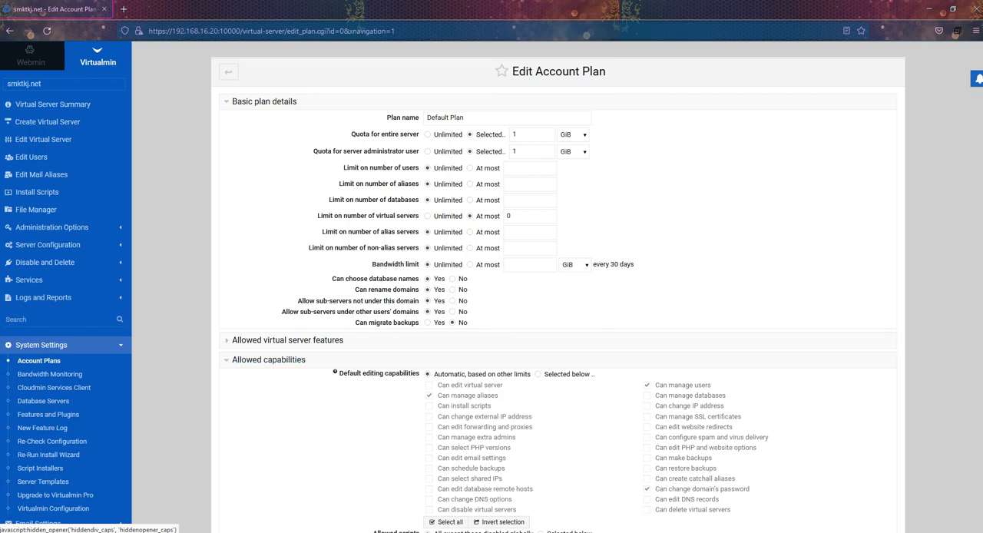
scroll(308, 359, "down", 2)
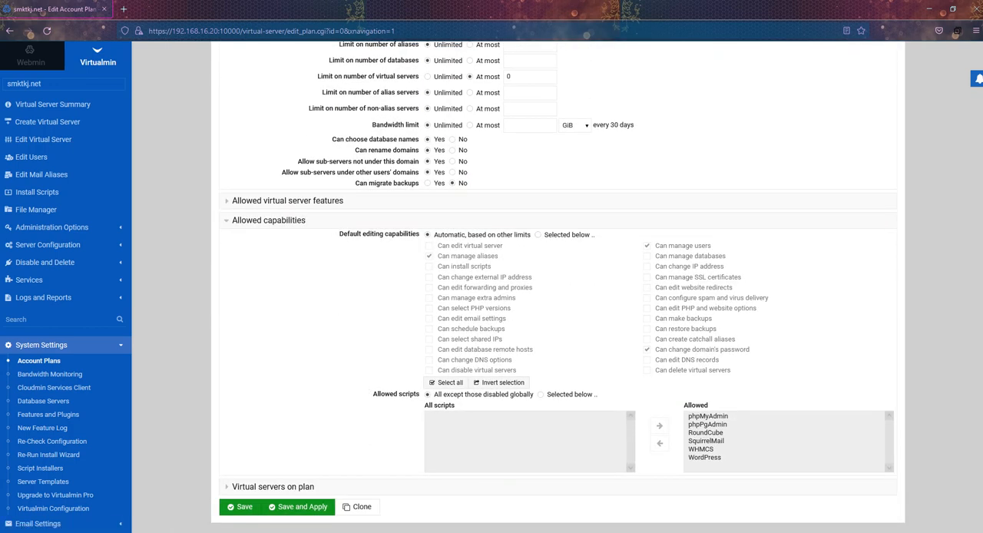
left_click(539, 235)
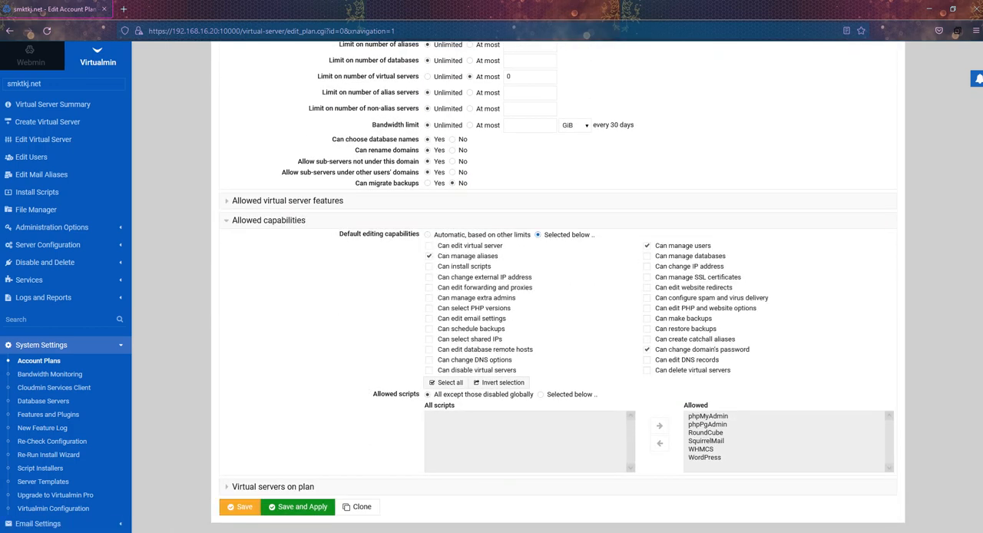
left_click(430, 267)
scroll(558, 287, "down", 1)
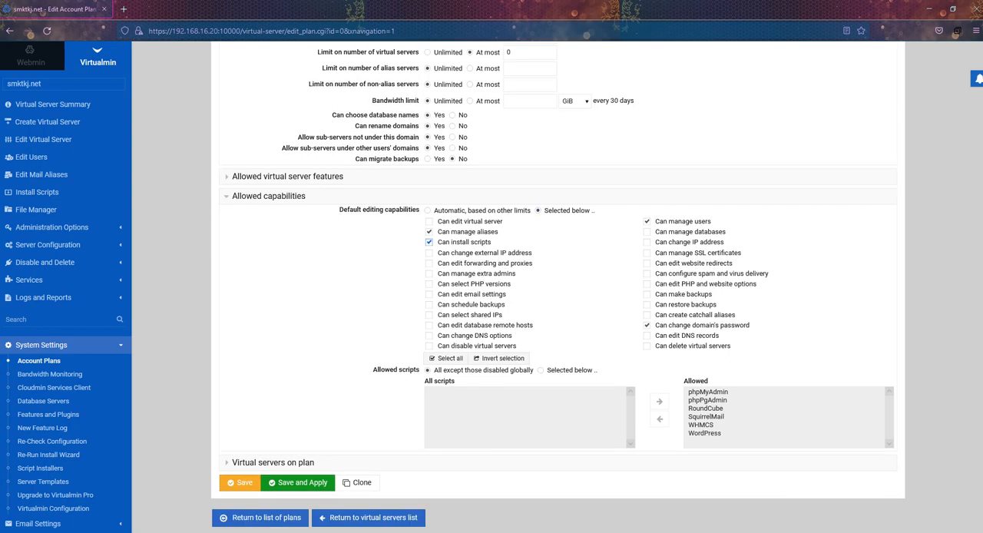
Step: Limit the plan's allowed scripts to phpMyAdmin, WordPress and SquirrelMail, save and apply the plan, and return to the virtual servers list
left_click(540, 371)
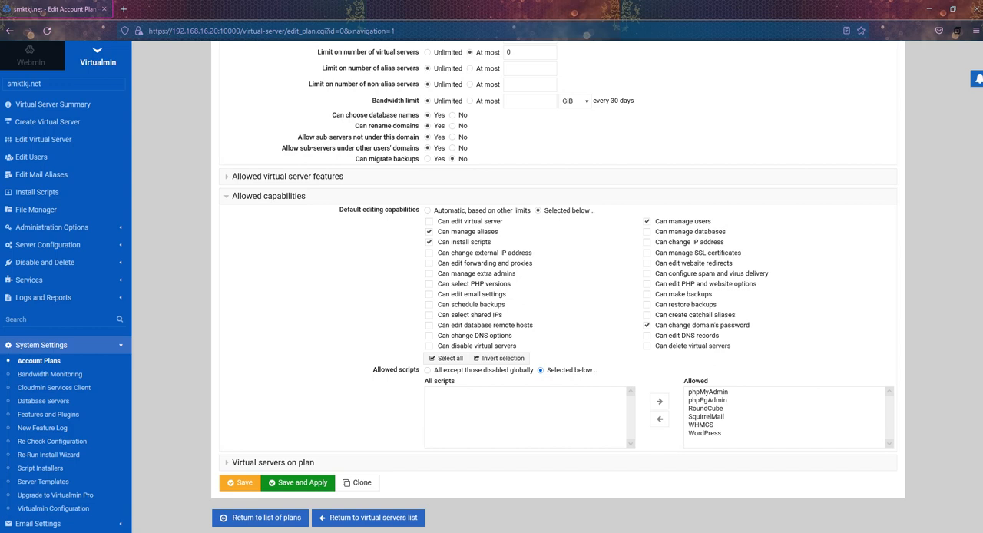
double_click(701, 424)
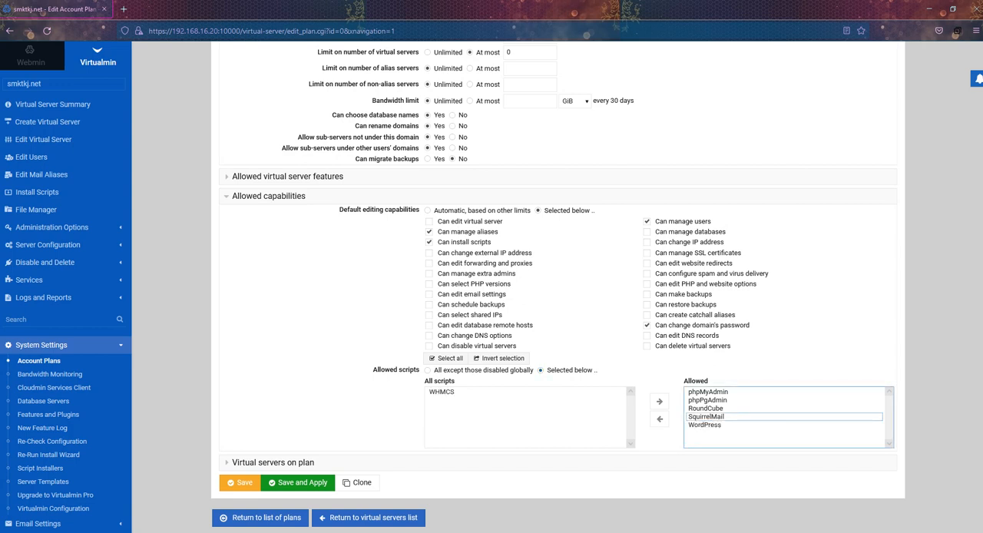
double_click(705, 417)
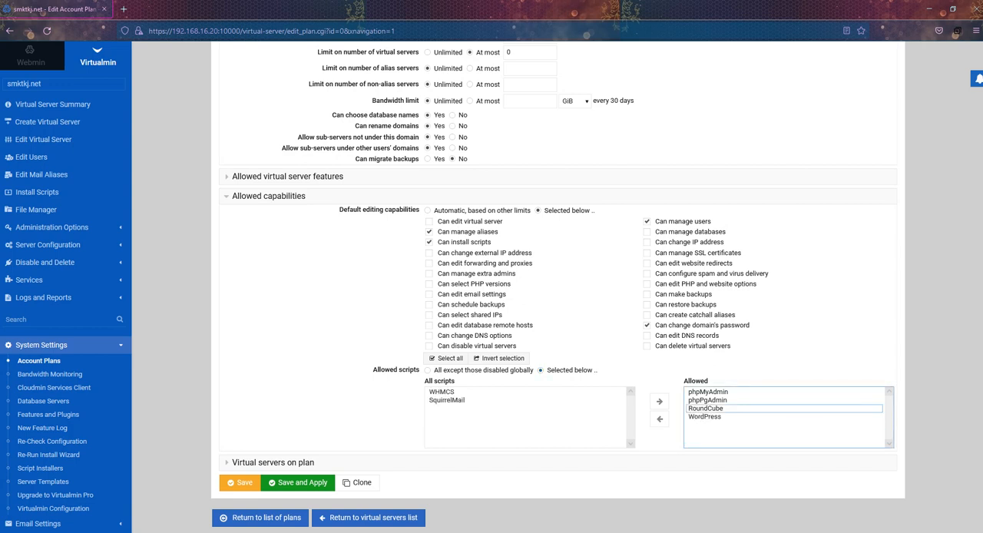
double_click(705, 409)
double_click(706, 400)
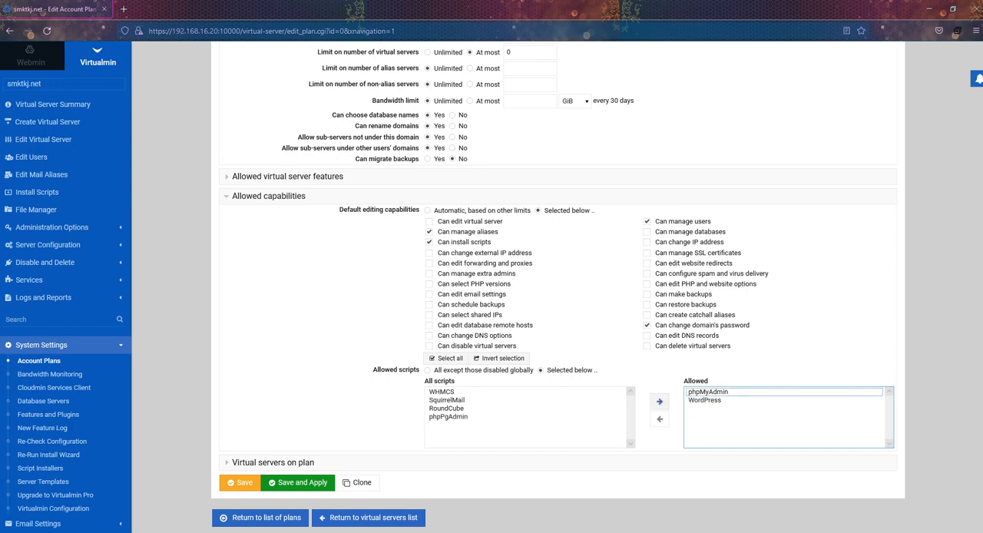
double_click(446, 400)
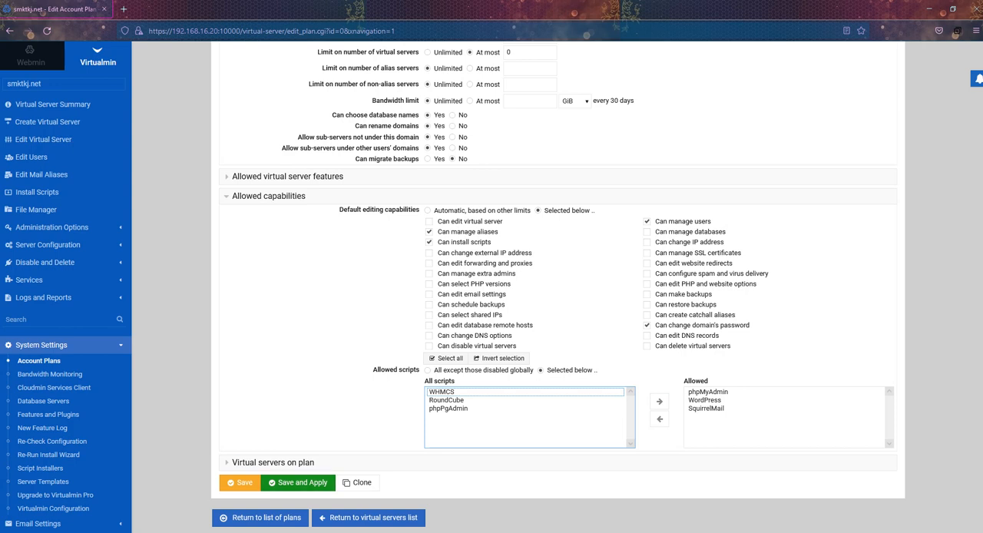
left_click(299, 483)
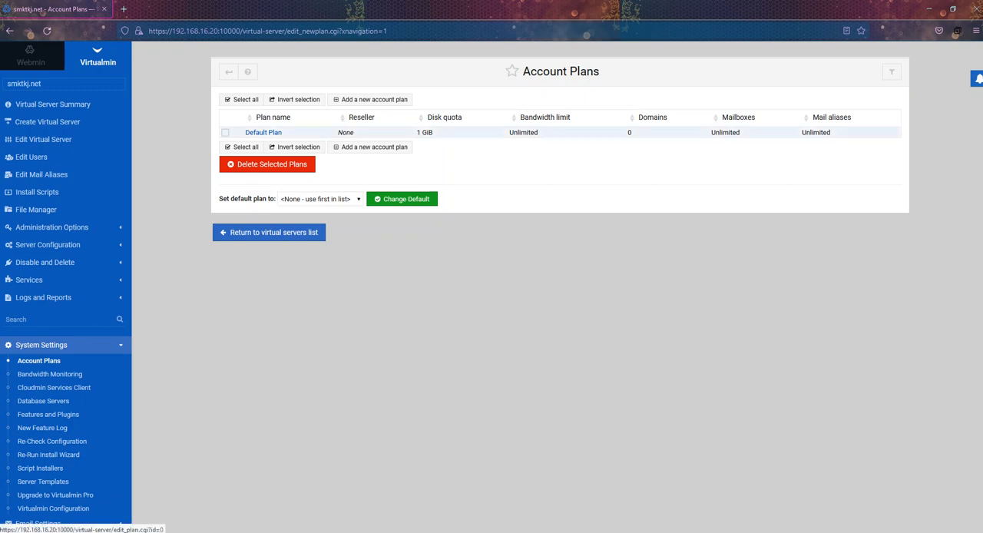
left_click(269, 232)
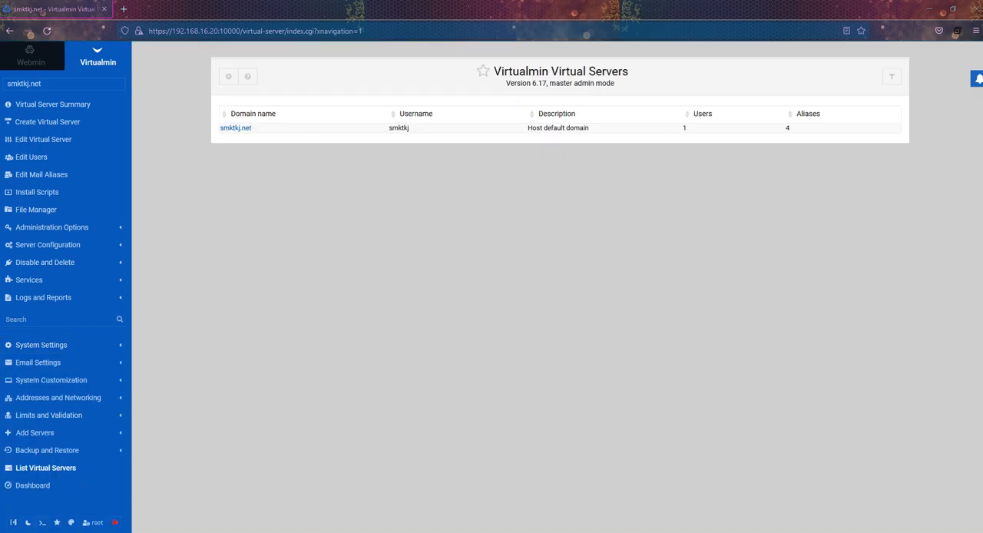
Step: Start a new top-level virtual server with the domain name tekaje.net copied from the hosting 1 notes in Notepad
key("alt+Tab")
left_click_drag(834, 323, 712, 280)
left_click_drag(787, 367, 826, 396)
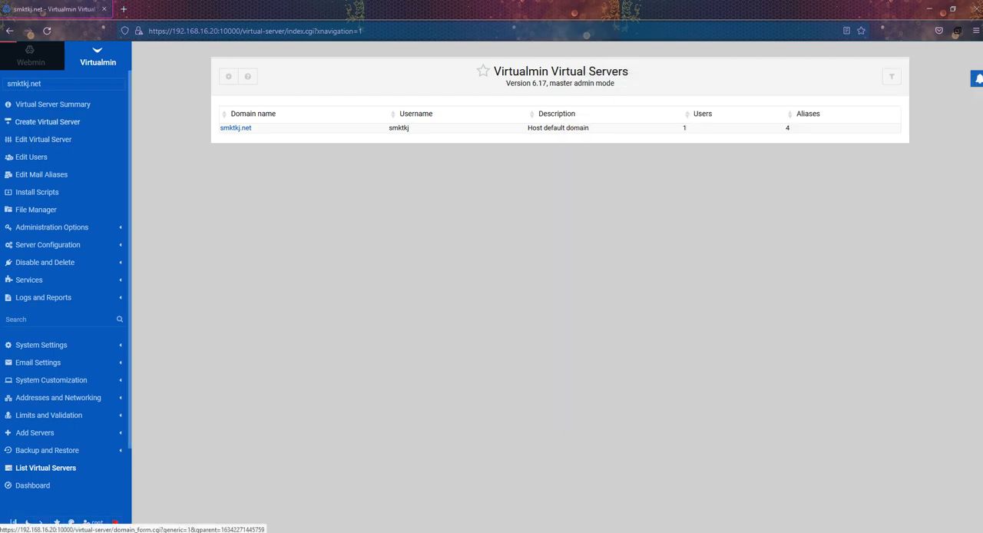
left_click(46, 122)
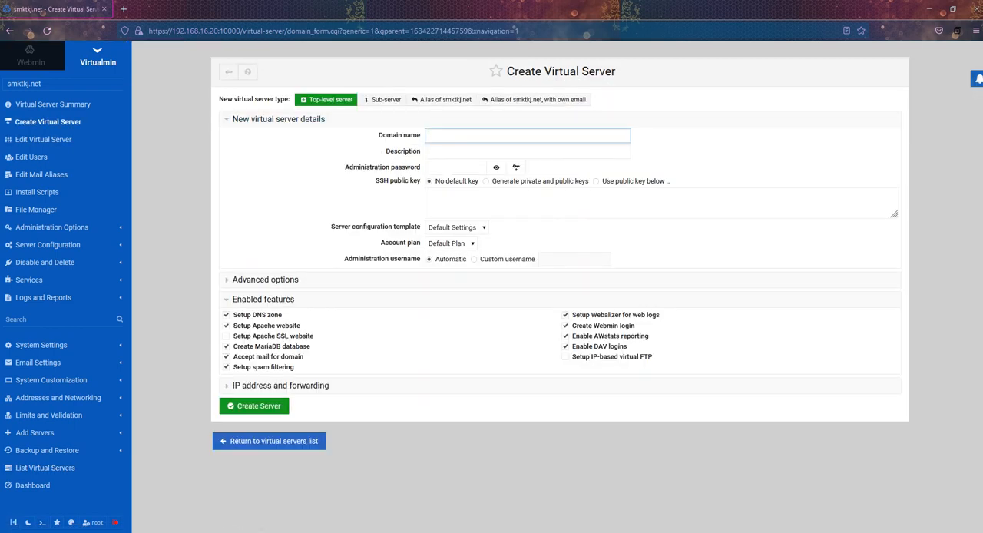
key("alt+Tab")
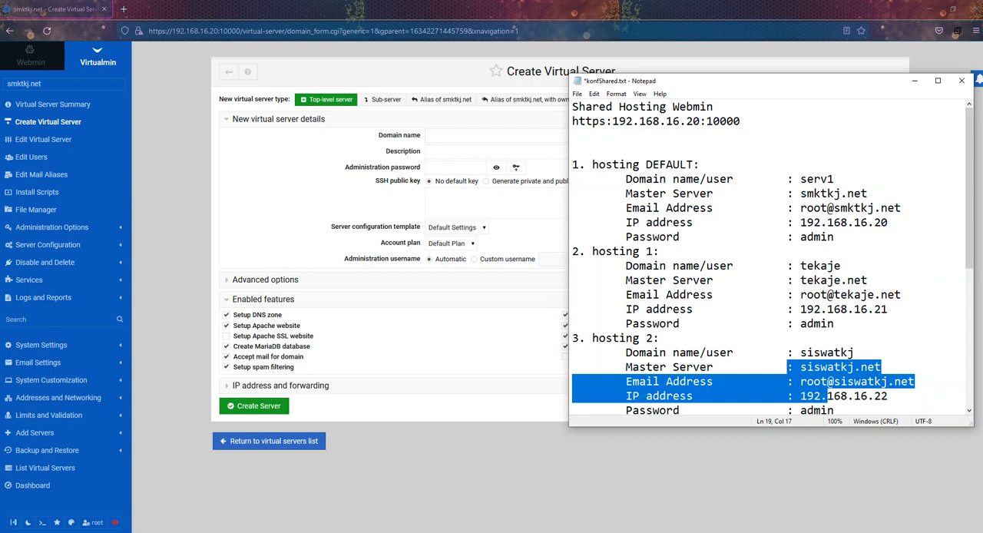
left_click_drag(867, 280, 800, 281)
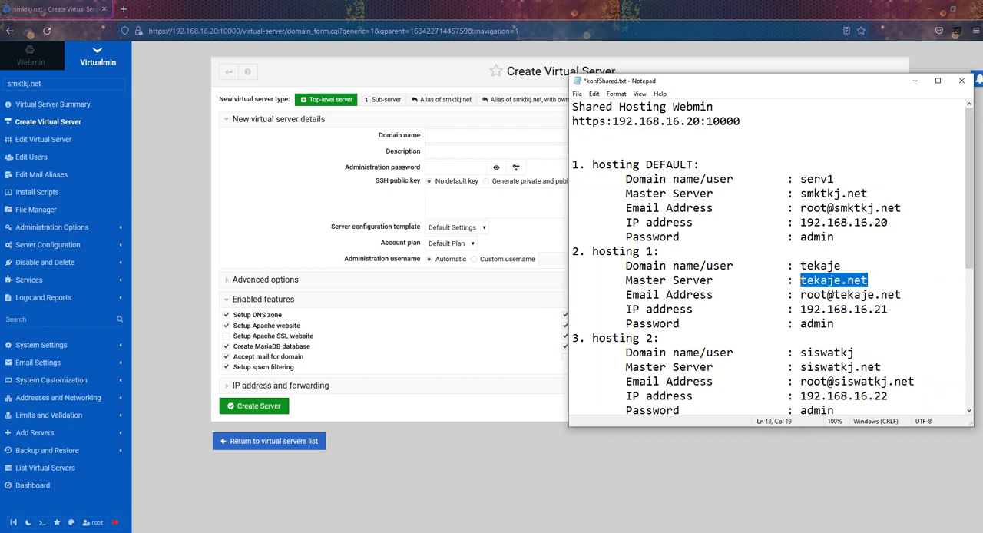
right_click(828, 280)
left_click(845, 314)
key("alt+Tab")
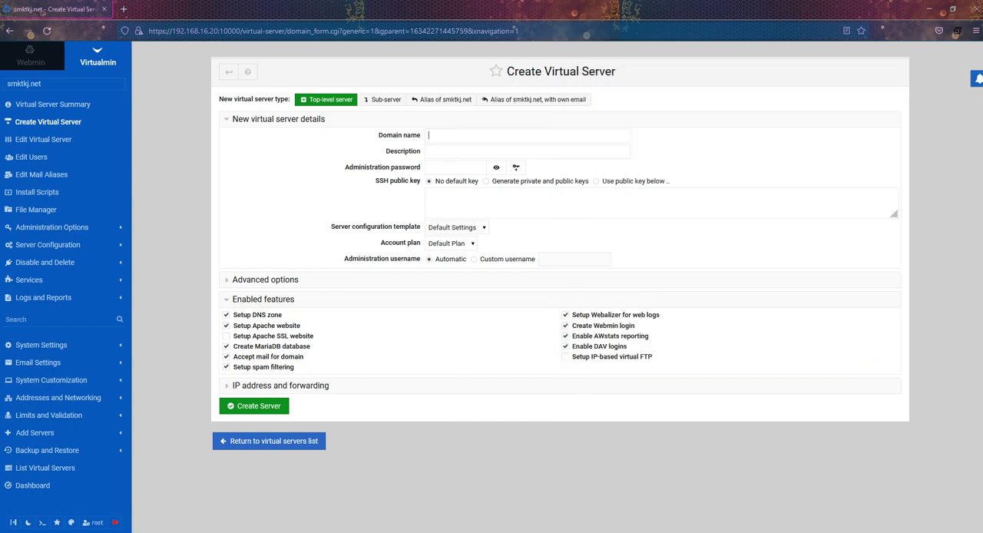
right_click(430, 133)
left_click(476, 228)
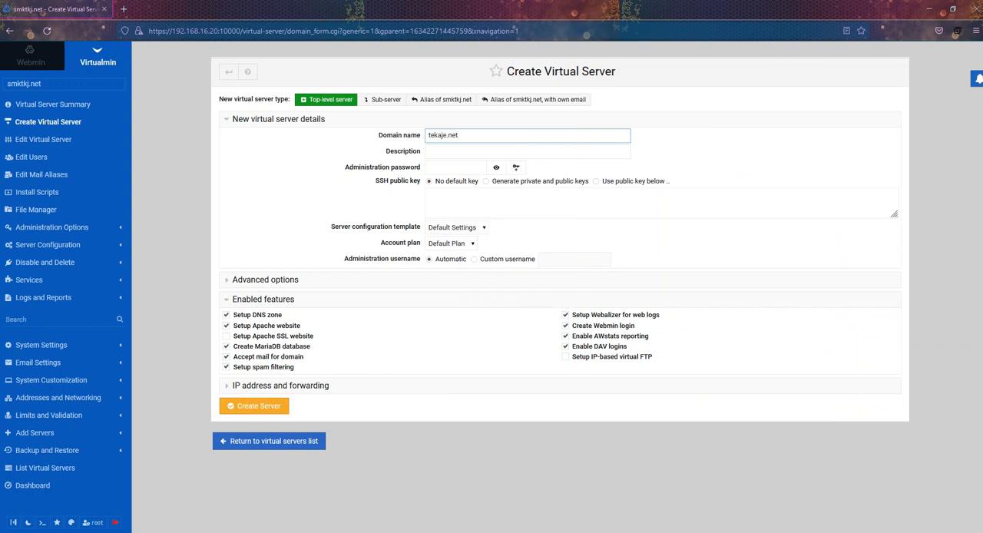
Step: Enter the administration password for the new tekaje.net virtual server
left_click(455, 167)
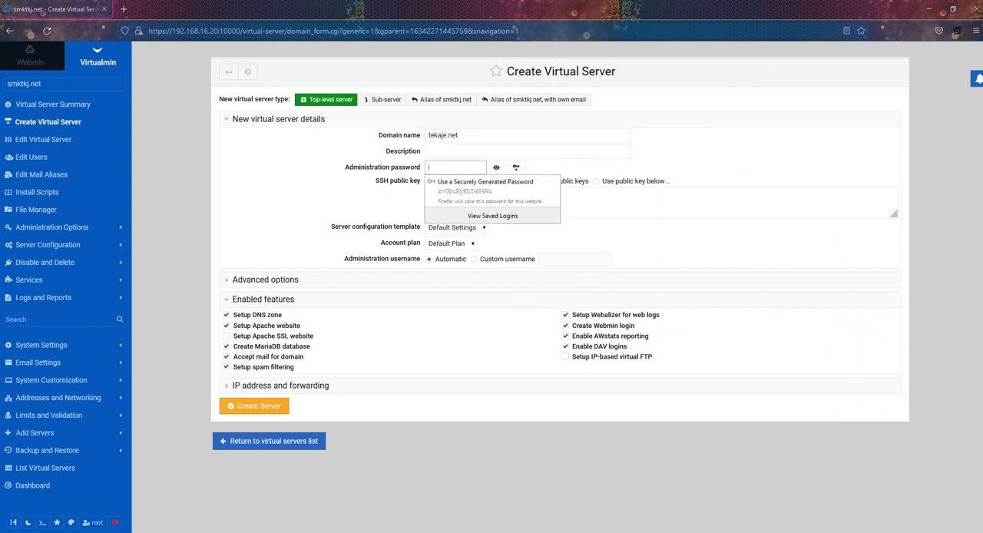
right_click(455, 167)
left_click(453, 167)
type("••")
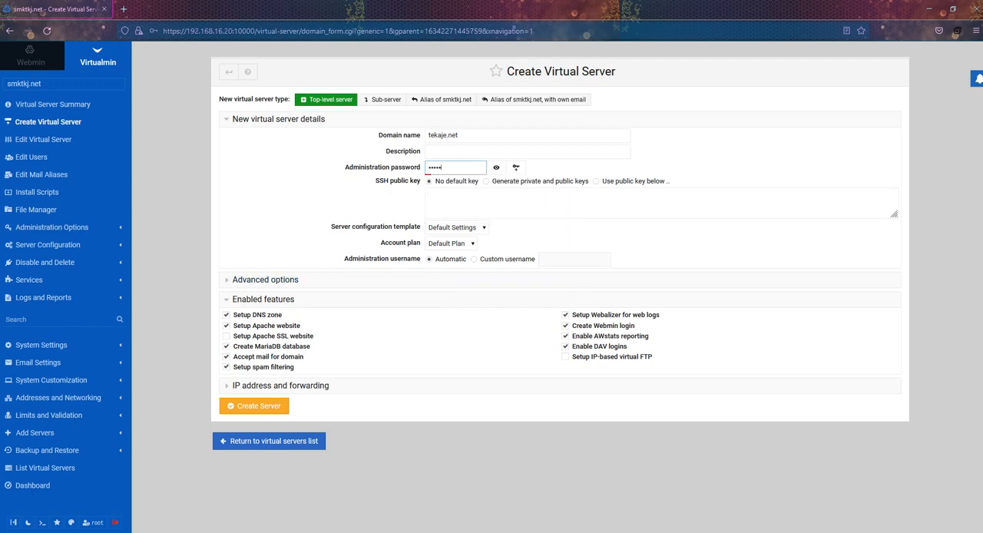
Step: Set a custom administration username of tekaje, copied from the hosting 1 notes in Notepad
left_click(474, 260)
key("alt+Tab")
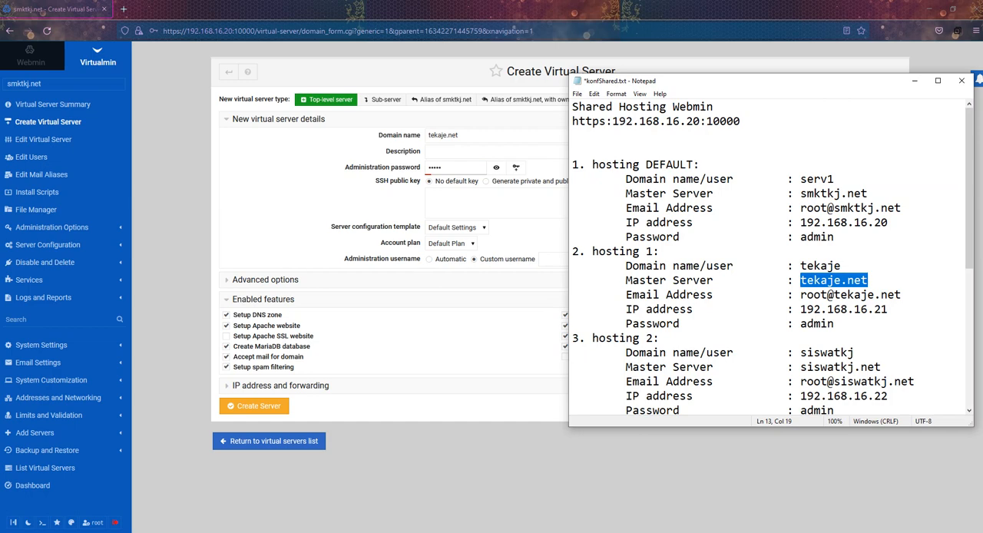
left_click_drag(840, 266, 800, 266)
right_click(820, 263)
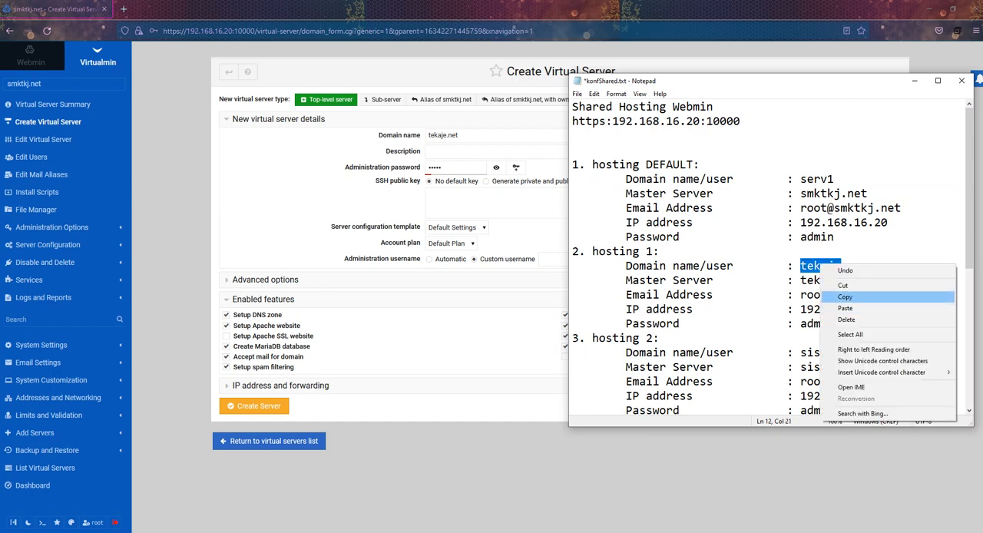
left_click(844, 297)
key("alt+Tab")
right_click(559, 261)
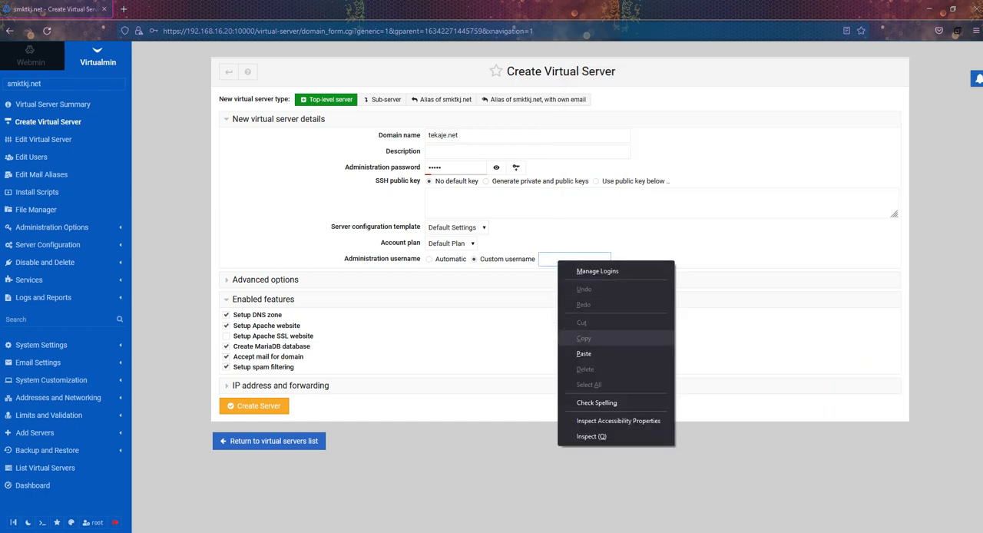
left_click(584, 353)
Step: Set the network interface to Virtual with IP 192.168.16.21 from the Notepad notes and mark the address as already active
left_click(280, 385)
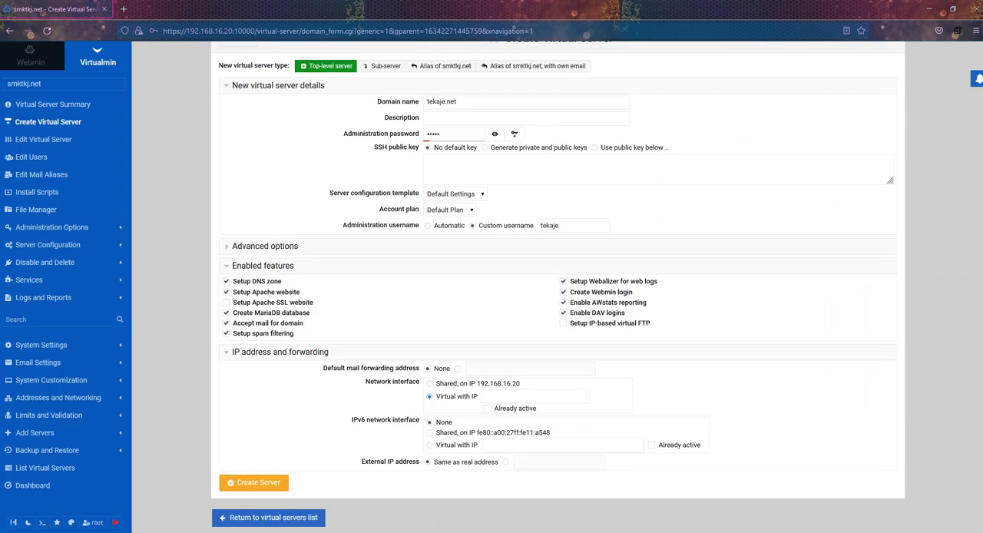
left_click(488, 409)
key("alt+Tab")
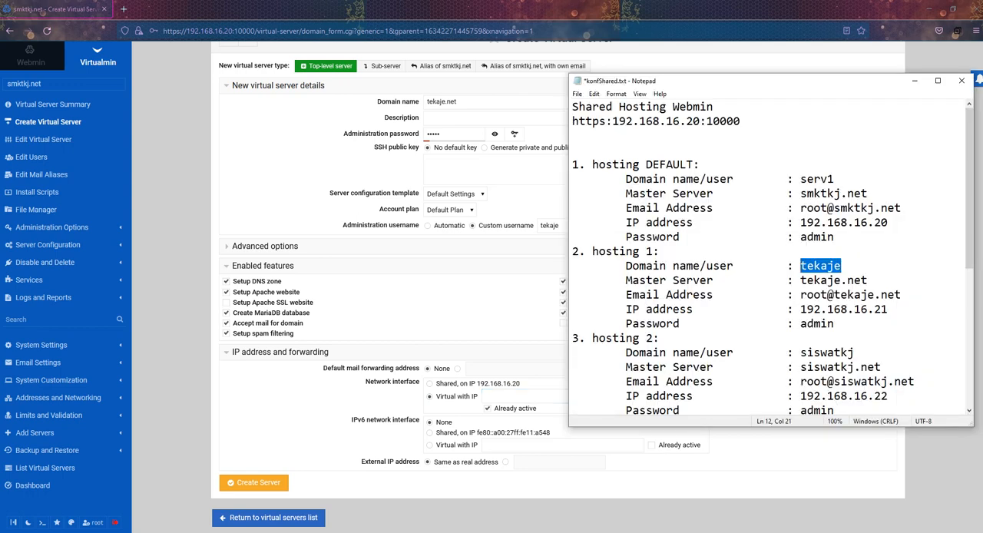
left_click_drag(888, 309, 807, 310)
right_click(809, 307)
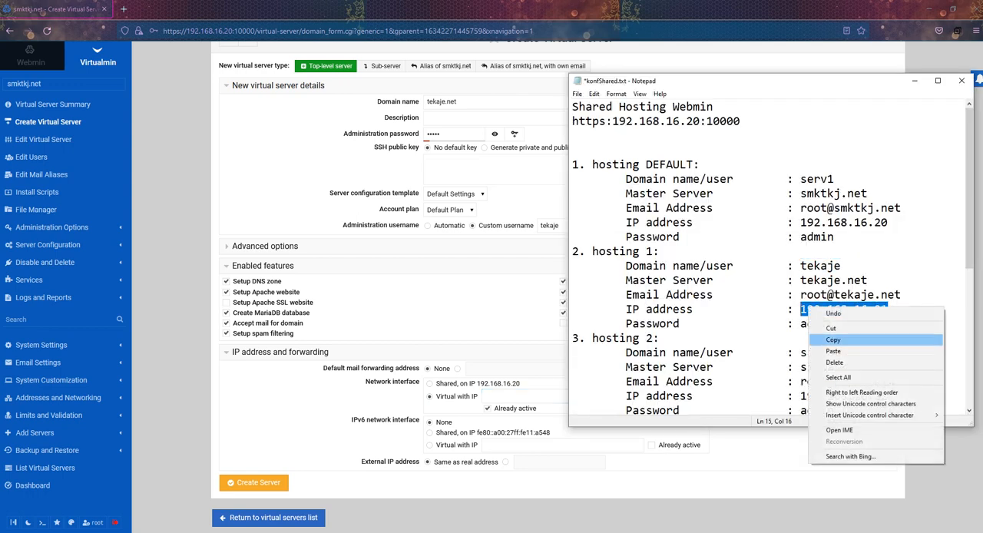
left_click(833, 339)
key("alt+Tab")
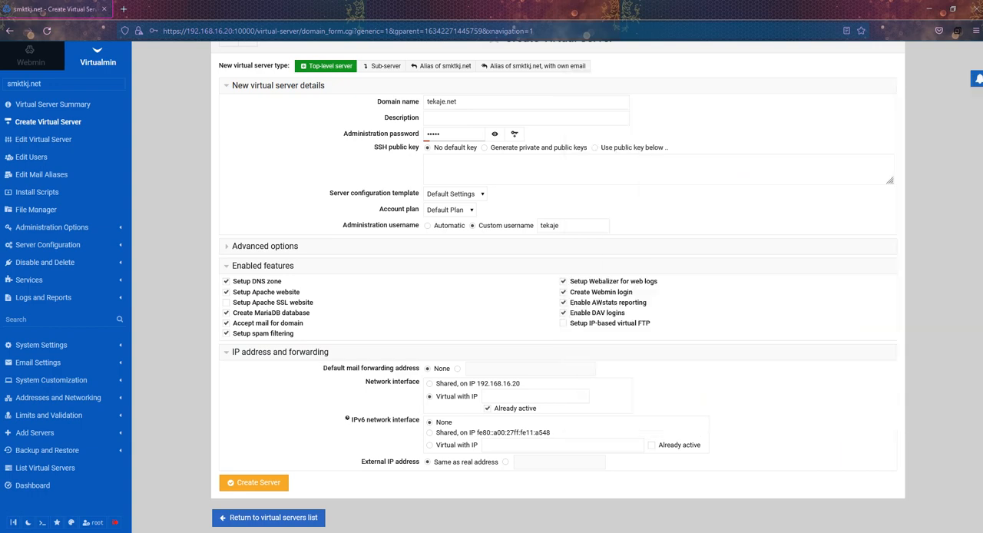
left_click(503, 396)
right_click(503, 397)
left_click(529, 305)
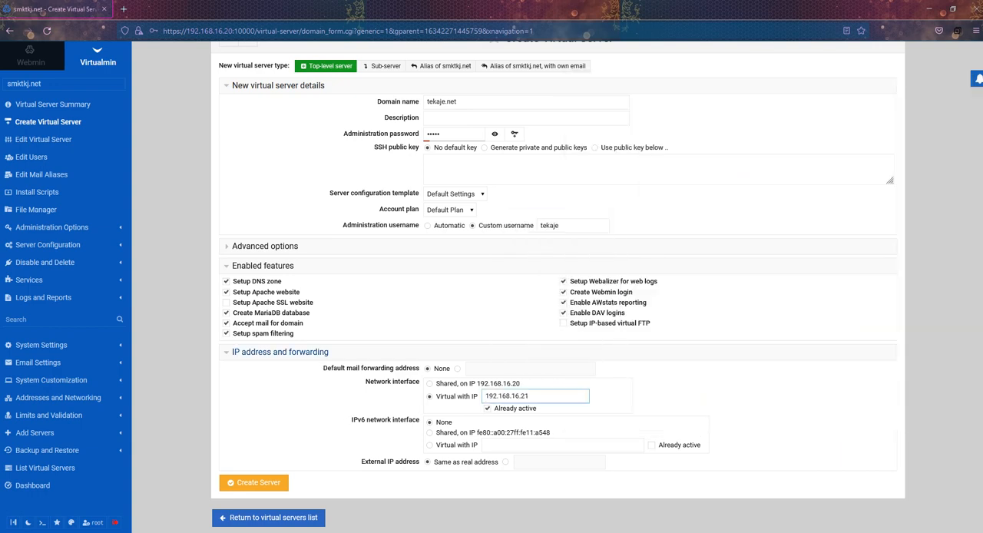
Step: Create the tekaje.net server, decline saving the password in the browser, and return to the virtual servers list
left_click(254, 482)
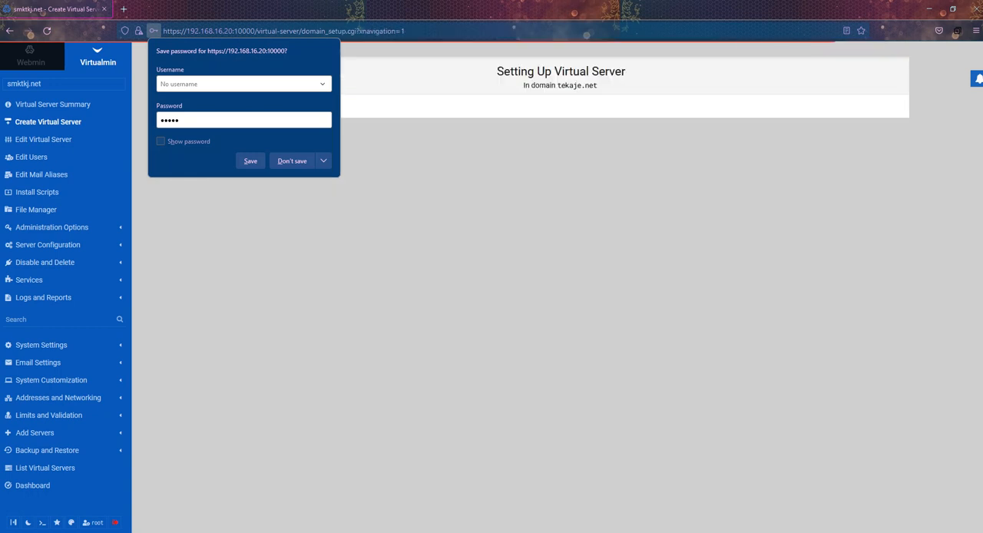
left_click(291, 160)
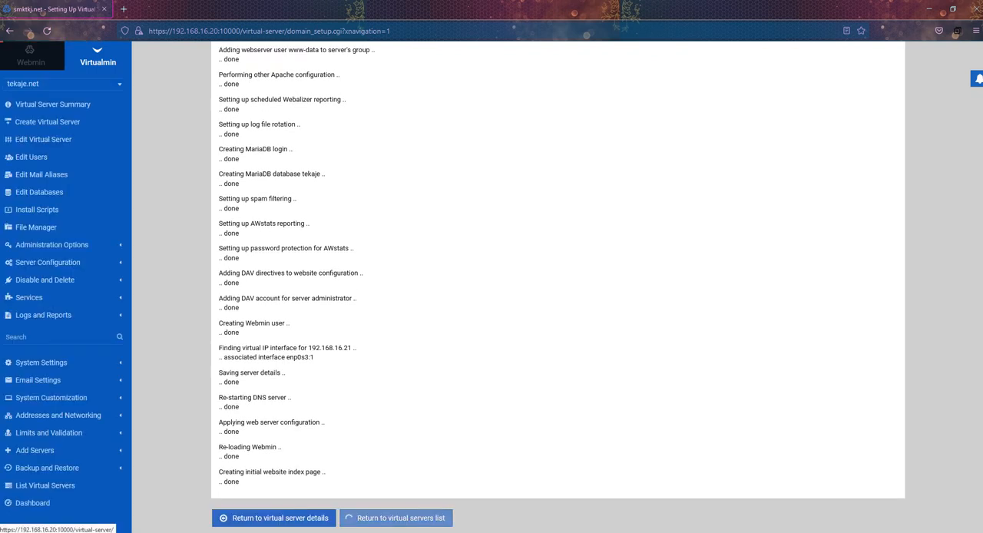
left_click(396, 518)
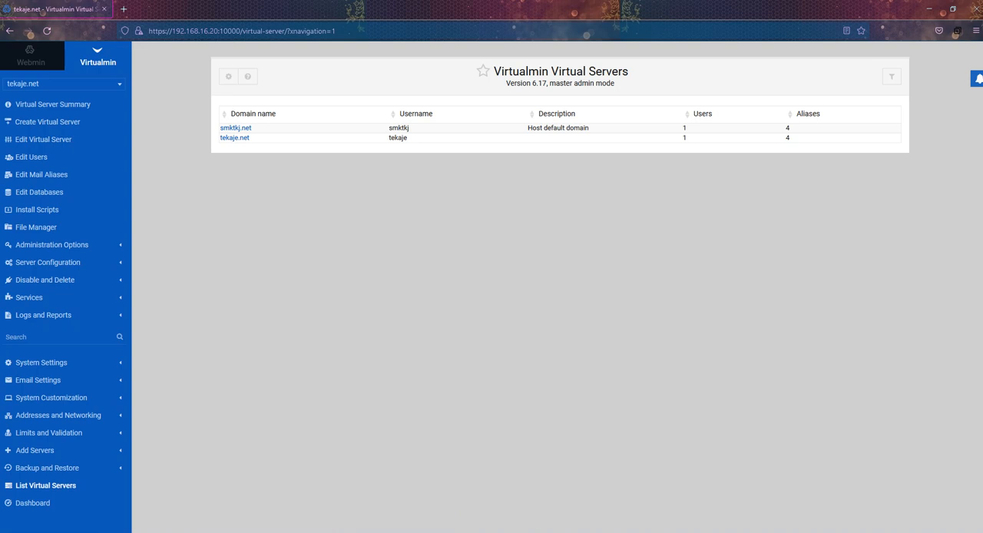
Step: Start a new top-level virtual server with domain name siswatkj.net, copied from the hosting 2 notes in Notepad
left_click(69, 122)
key("alt+Tab")
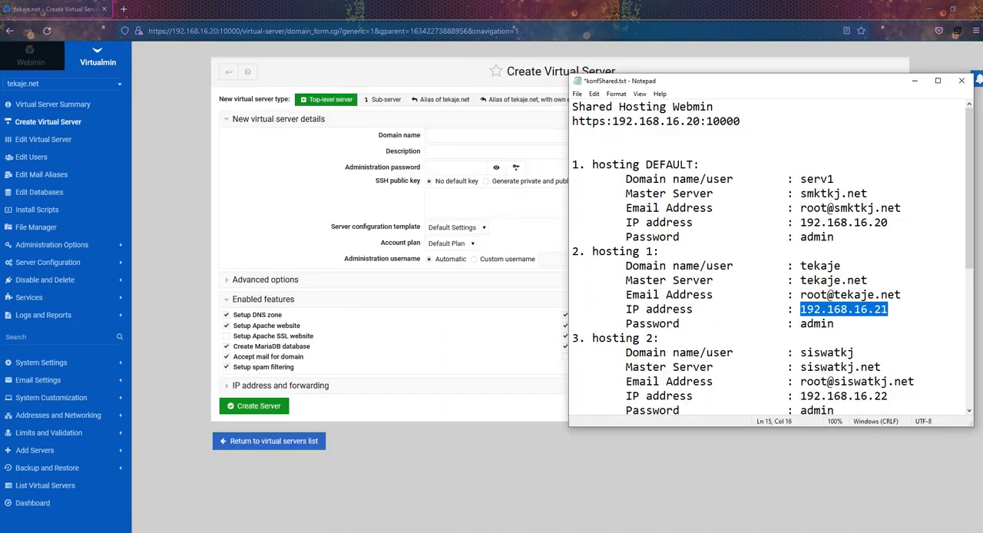
left_click_drag(855, 354, 801, 353)
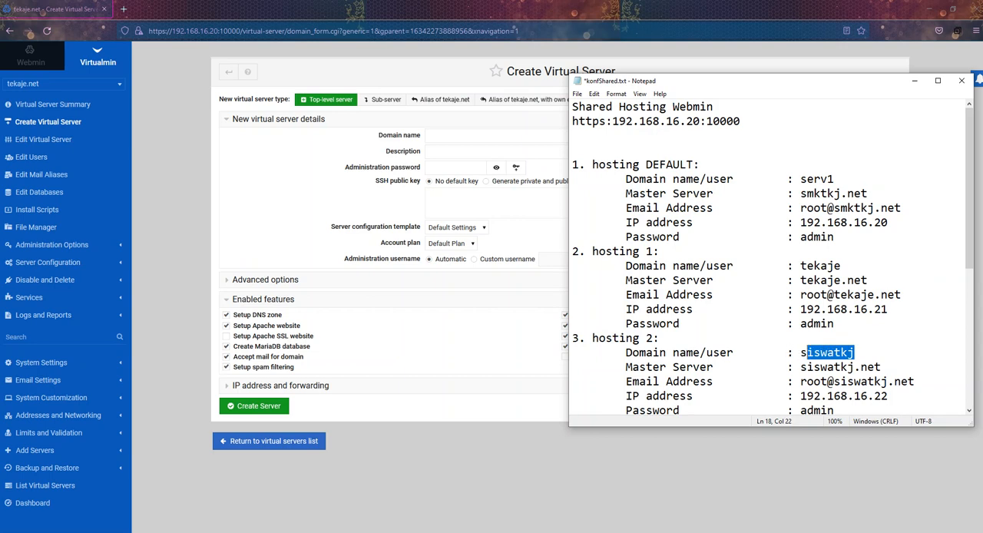
mouse_move(881, 368)
left_mouse_down()
mouse_move(802, 367)
mouse_move(882, 367)
left_mouse_up()
right_click(829, 367)
right_click(854, 367)
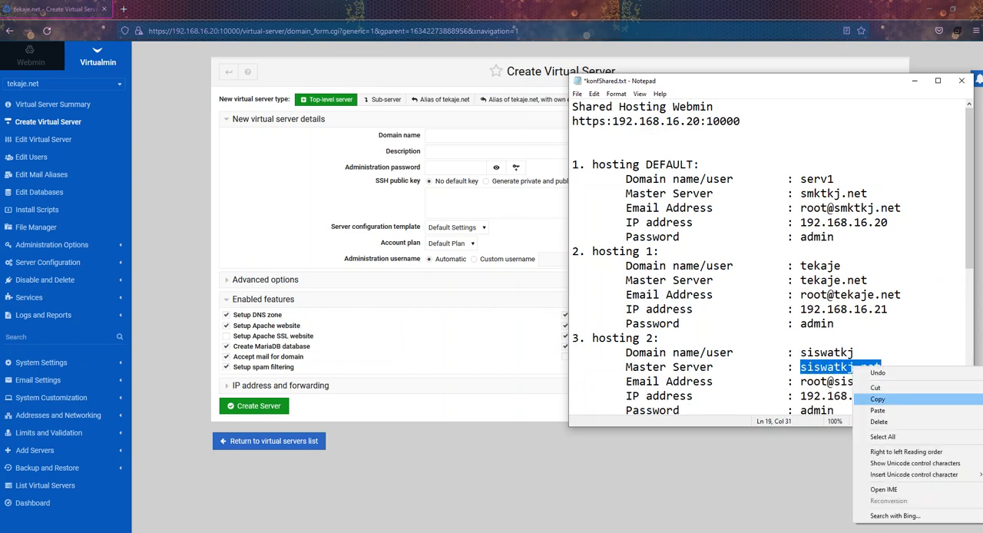
left_click(878, 399)
left_click(495, 136)
right_click(449, 138)
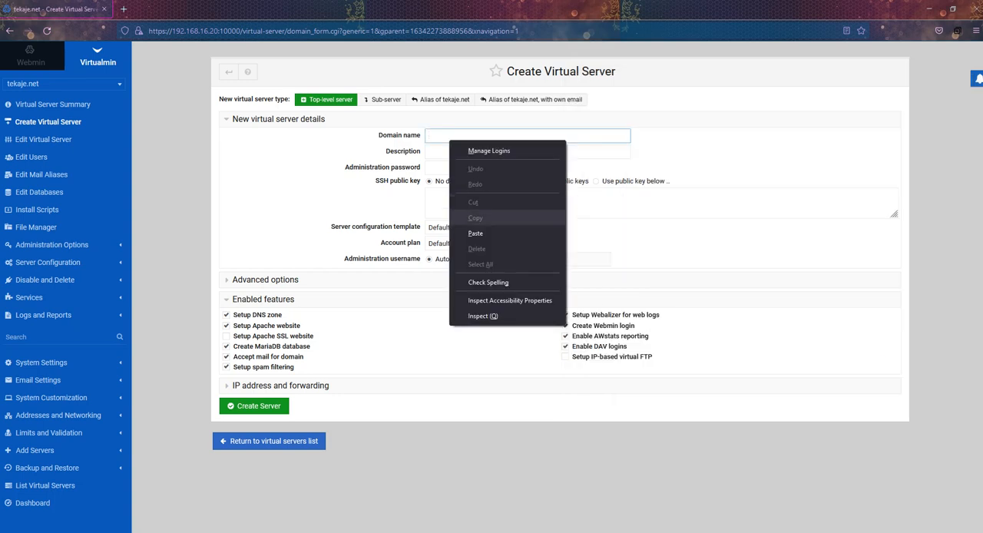
left_click(470, 233)
left_click(452, 167)
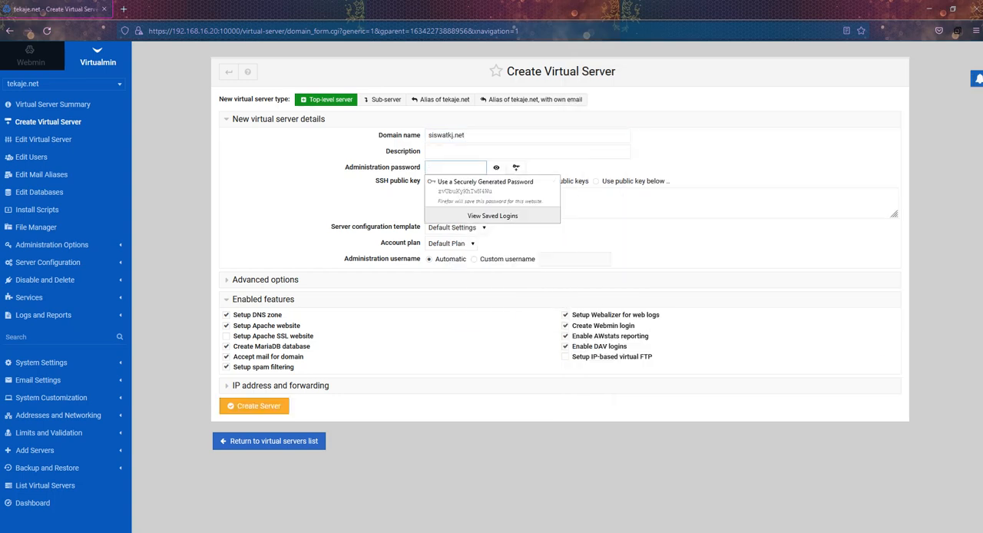
type("•")
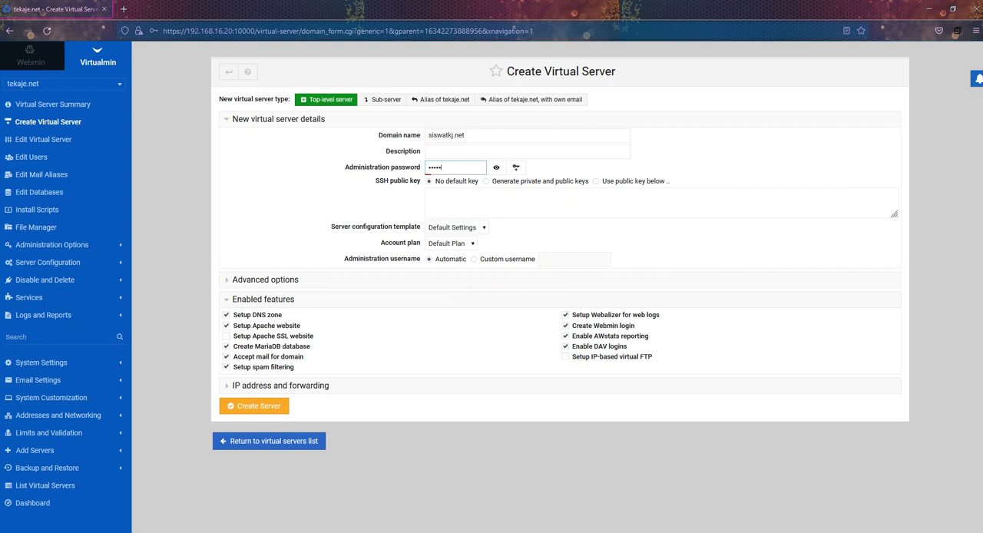
left_click(473, 258)
key("alt+Tab")
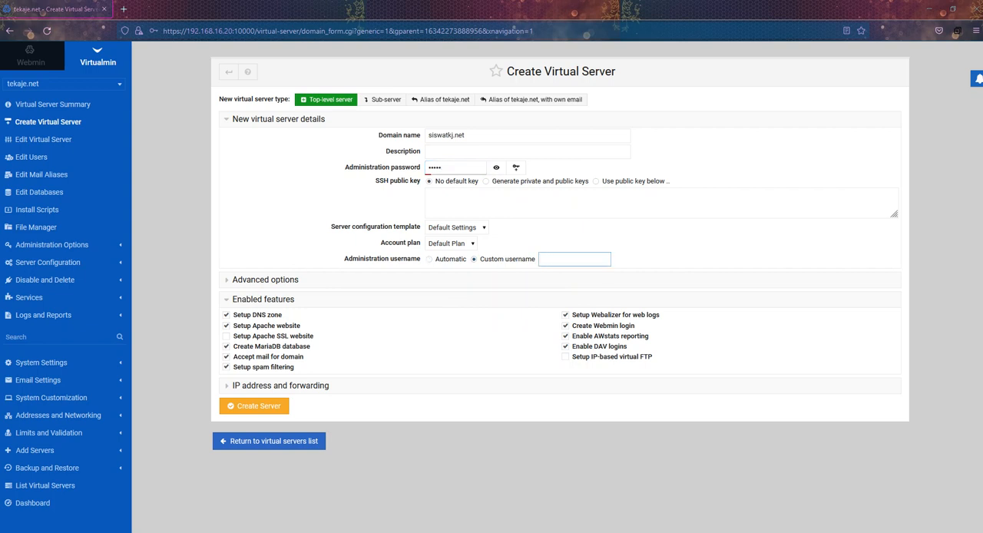
left_click_drag(854, 352, 800, 353)
right_click(828, 355)
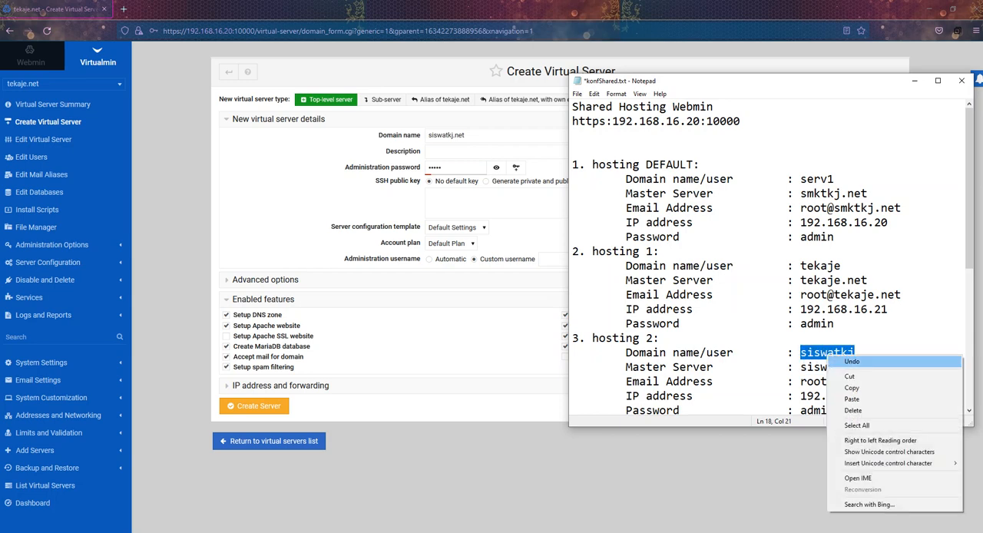
left_click(852, 387)
key("alt+Tab")
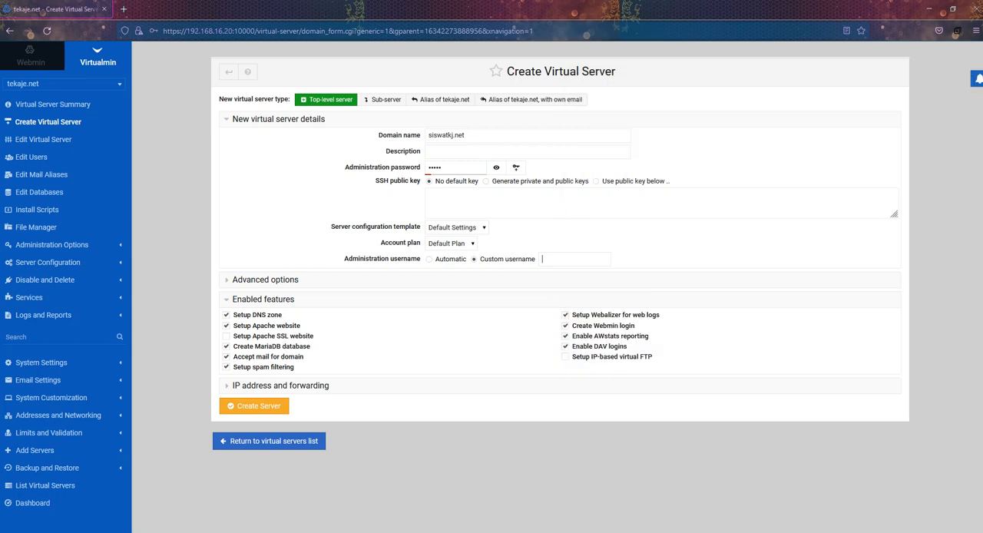
right_click(566, 260)
left_click(591, 356)
Step: Set the network interface to Virtual with IP 192.168.16.22 from the Notepad notes and mark the address as already active
left_click(280, 384)
scroll(281, 385, "down", 1)
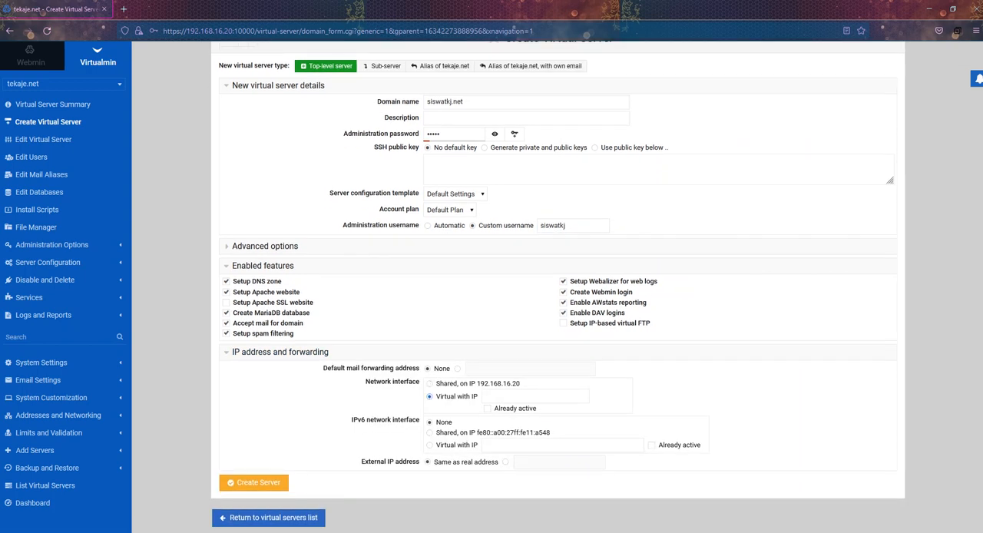
left_click(488, 409)
left_click(522, 397)
key("alt+Tab")
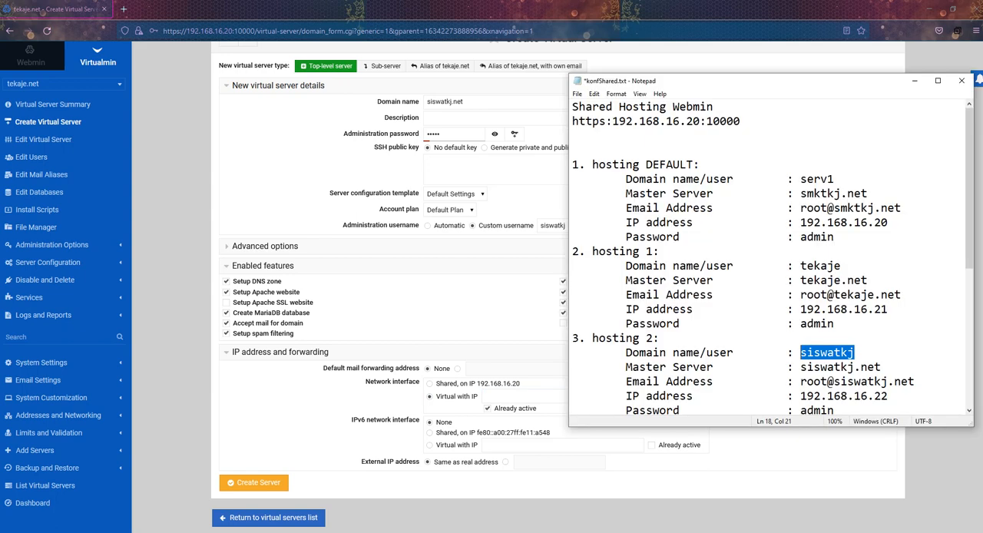
left_click_drag(889, 396, 800, 396)
right_click(816, 395)
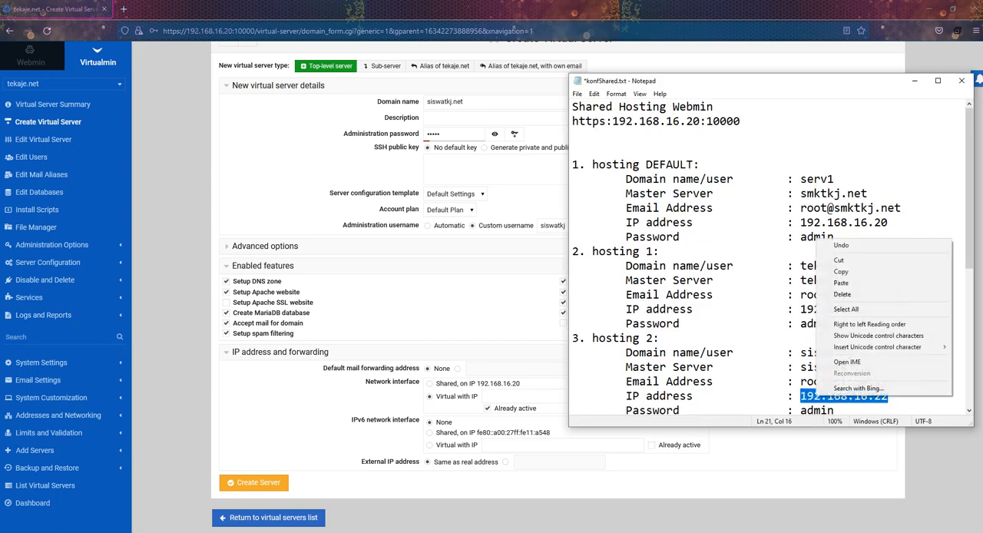
left_click(841, 271)
key("alt+Tab")
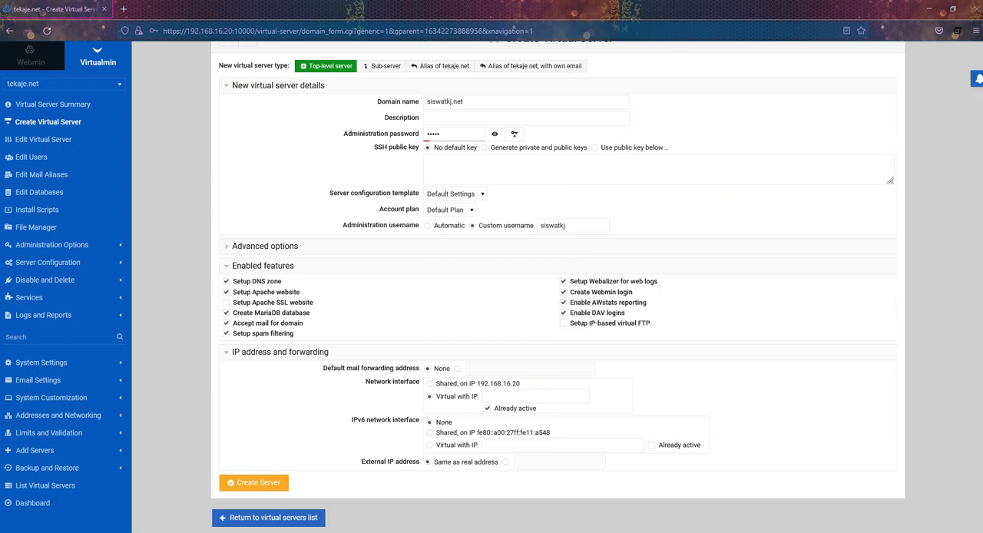
right_click(510, 397)
left_click(545, 298)
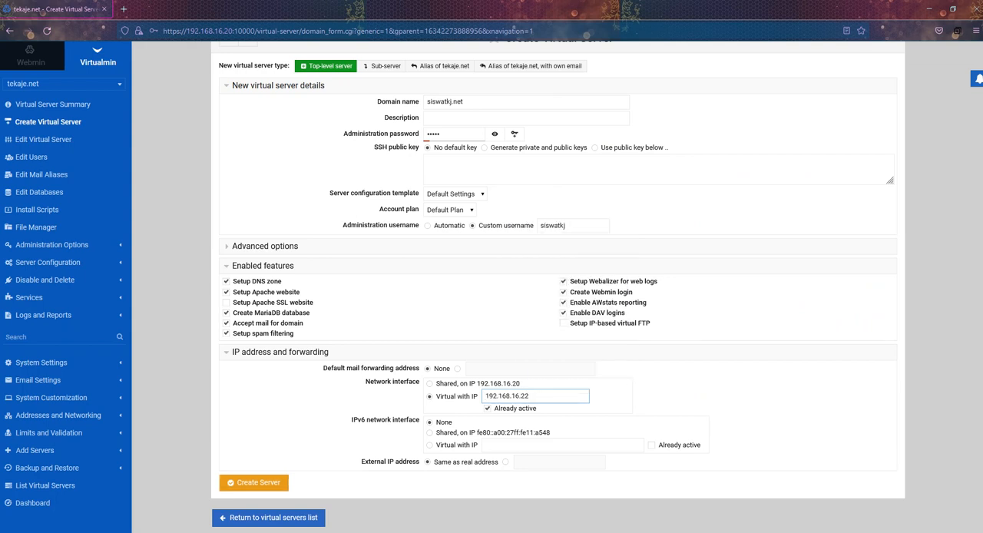
Step: Create the siswatkj.net server, decline saving the password in the browser, and return to the virtual servers list
left_click(253, 482)
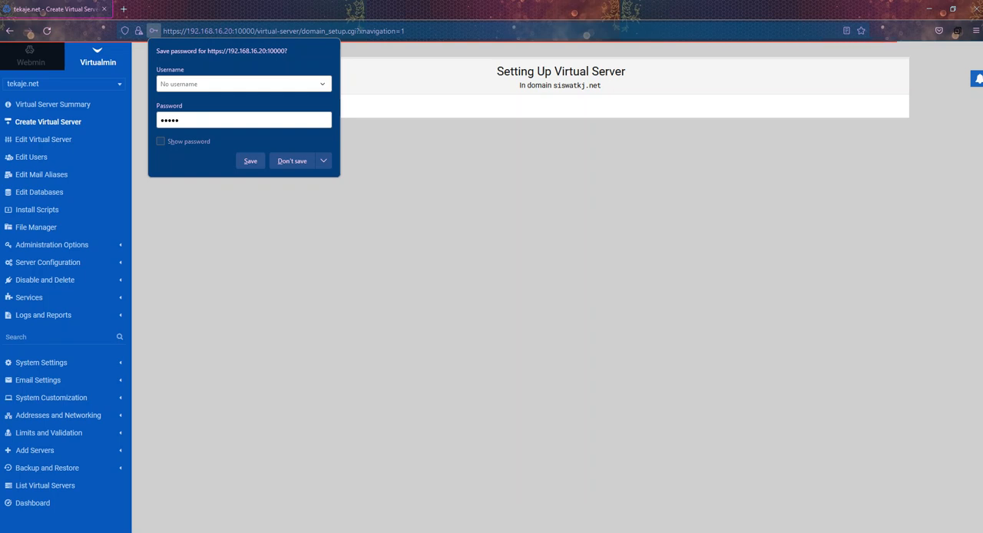
left_click(292, 161)
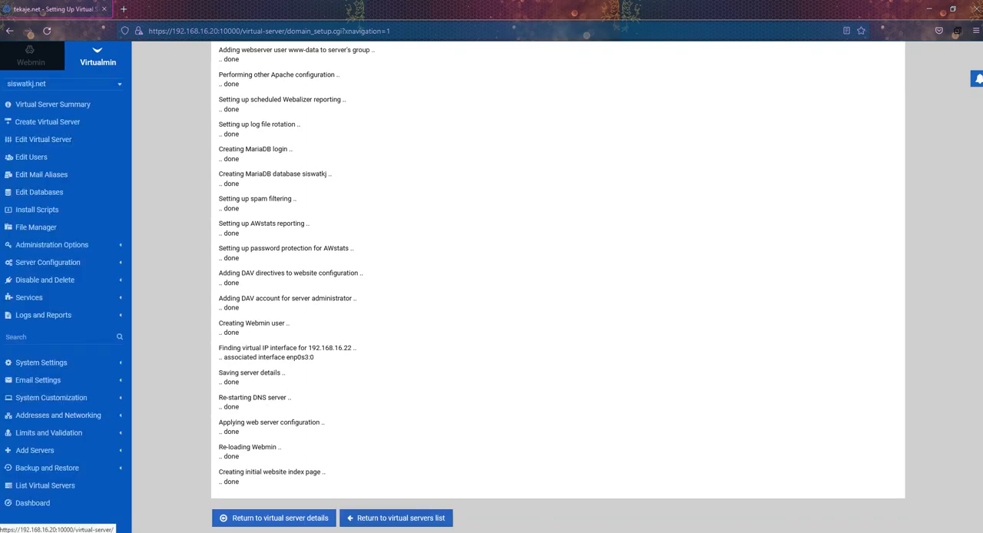
left_click(397, 517)
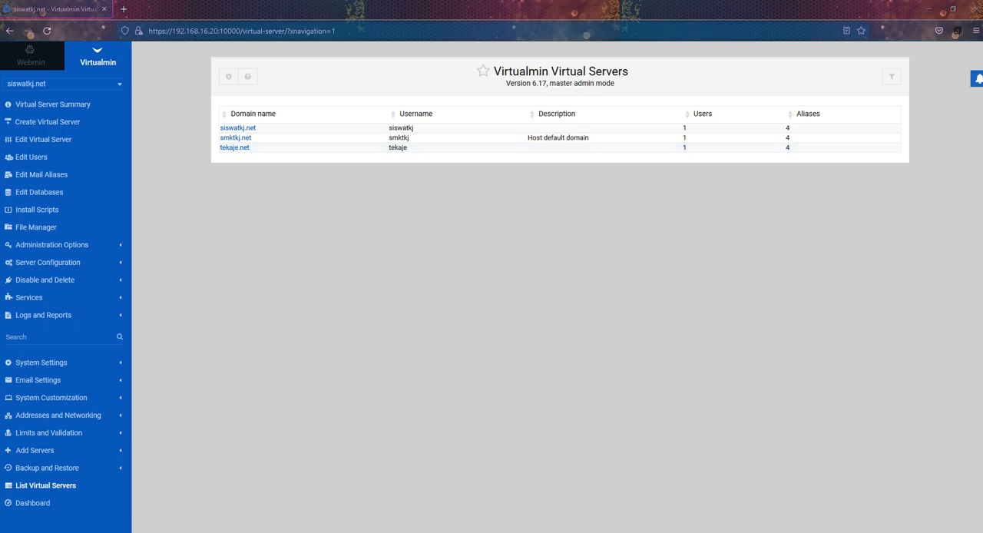
Step: Find and launch FileZilla with the search term ftp, and place its window below the virtual servers list
key("super")
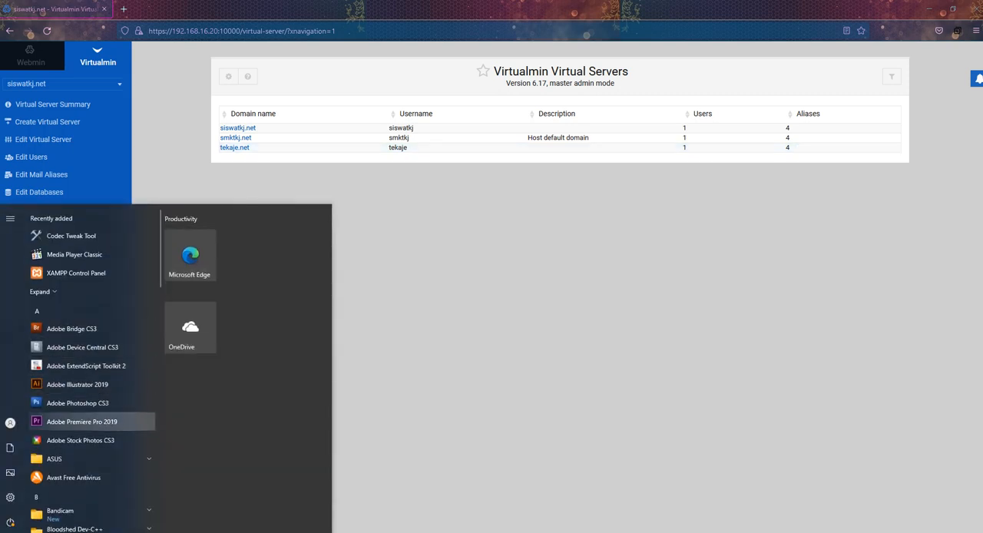
type("ftp")
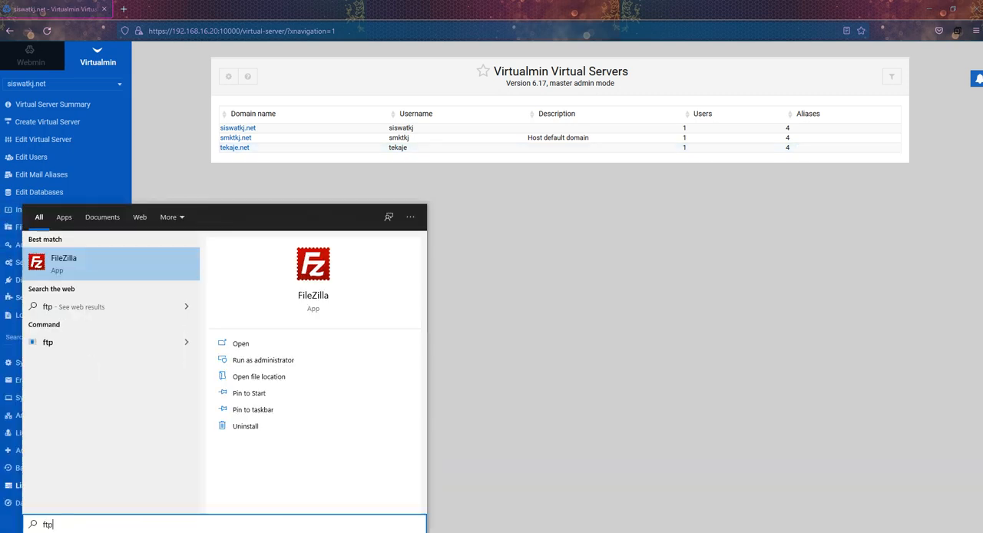
key("Return")
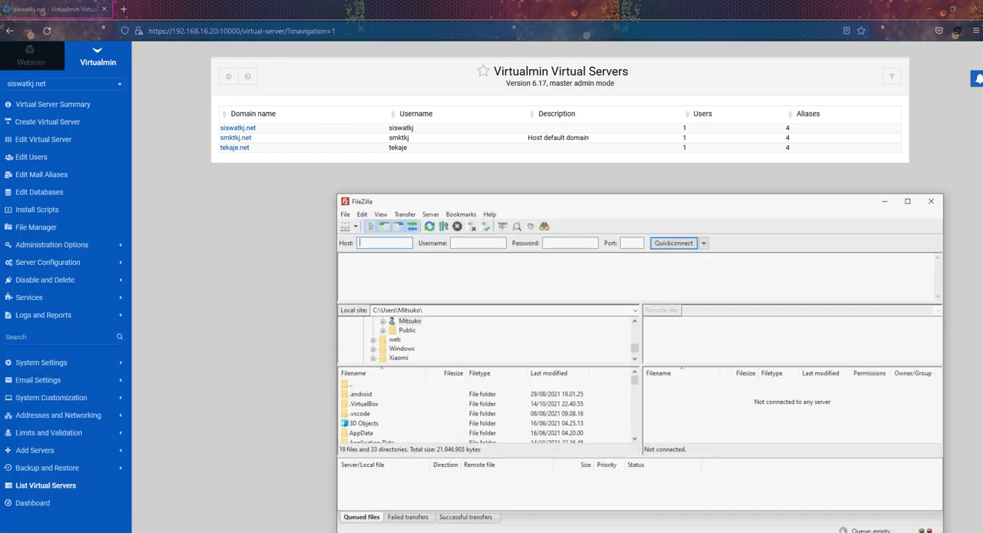
left_click_drag(491, 200, 450, 188)
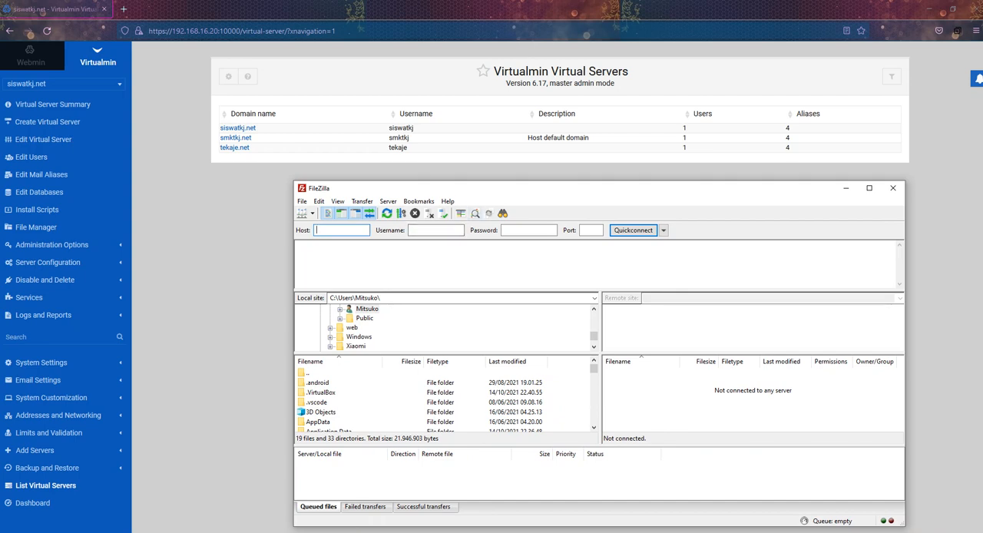
left_click_drag(451, 188, 409, 177)
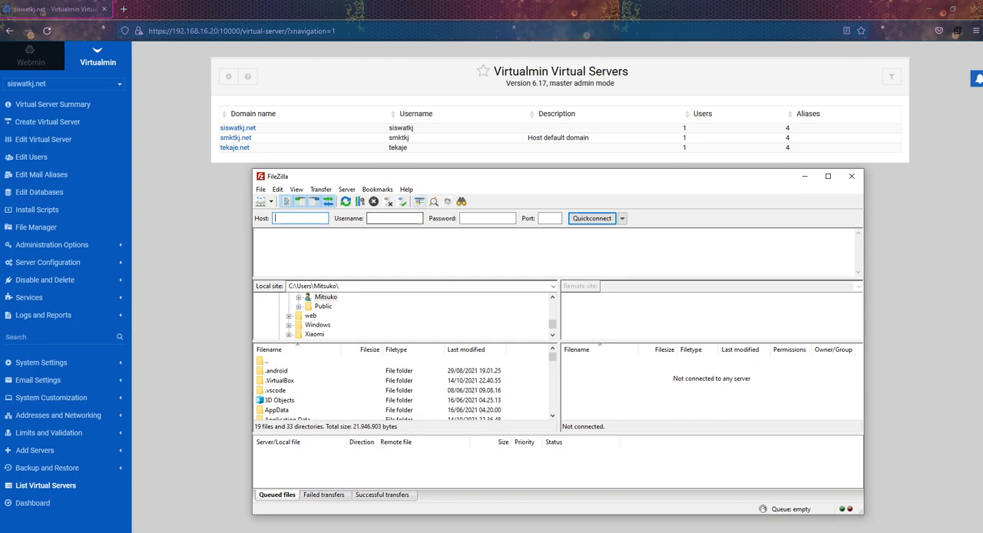
Step: Check the IPv4 address, subnet mask and DNS server in the connection details of the Ethernet 2 host-only adapter, closing its windows when done
key("alt+Tab")
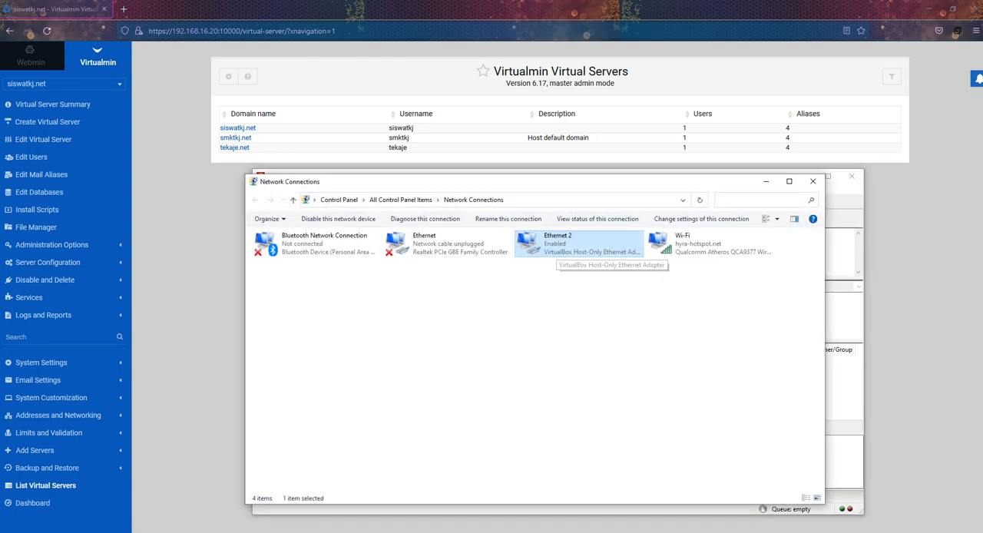
left_click_drag(550, 182, 500, 172)
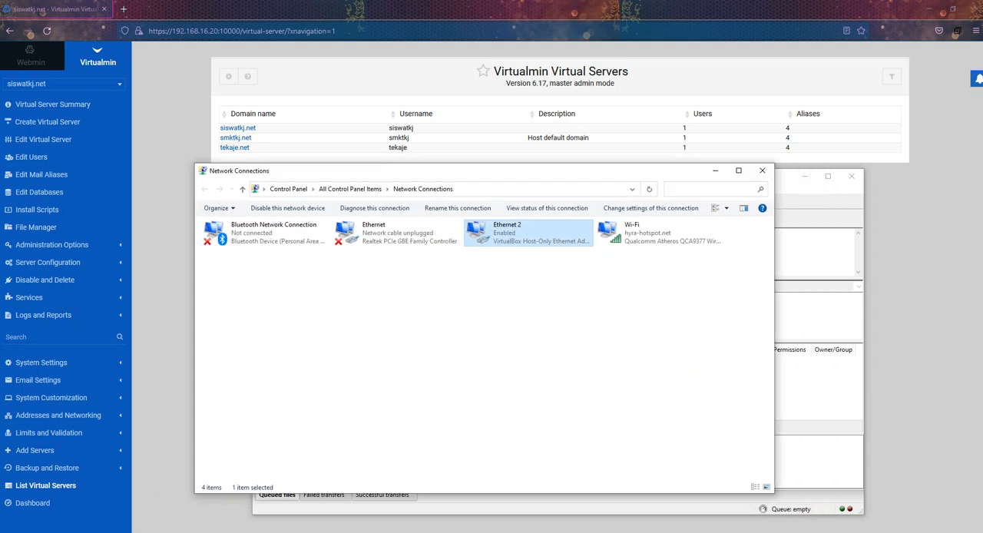
right_click(512, 234)
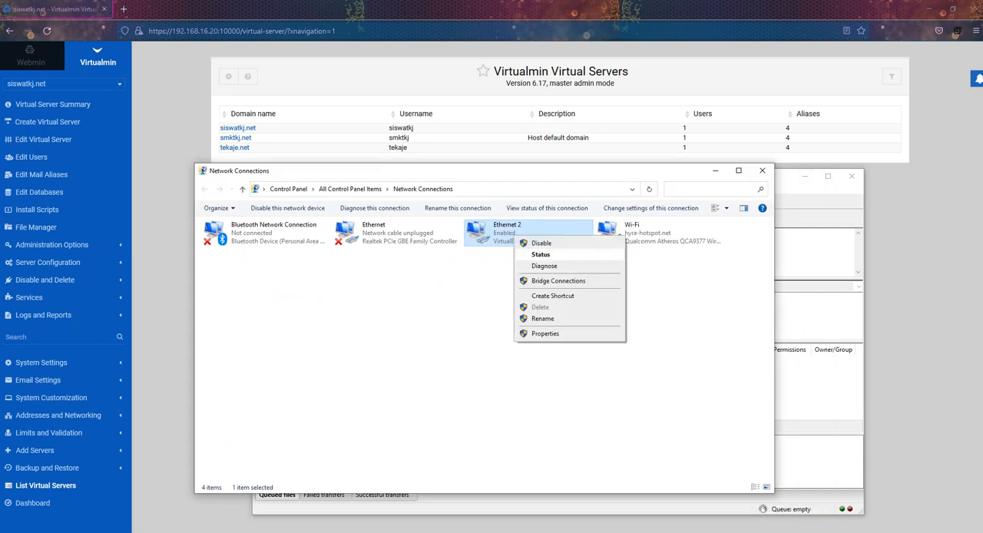
left_click(541, 254)
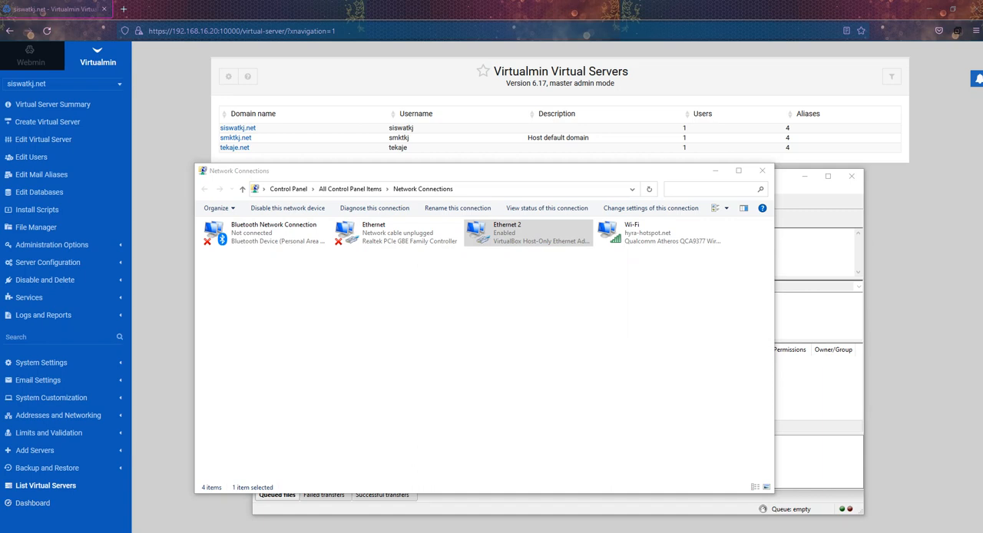
left_click_drag(0, 7, 553, 94)
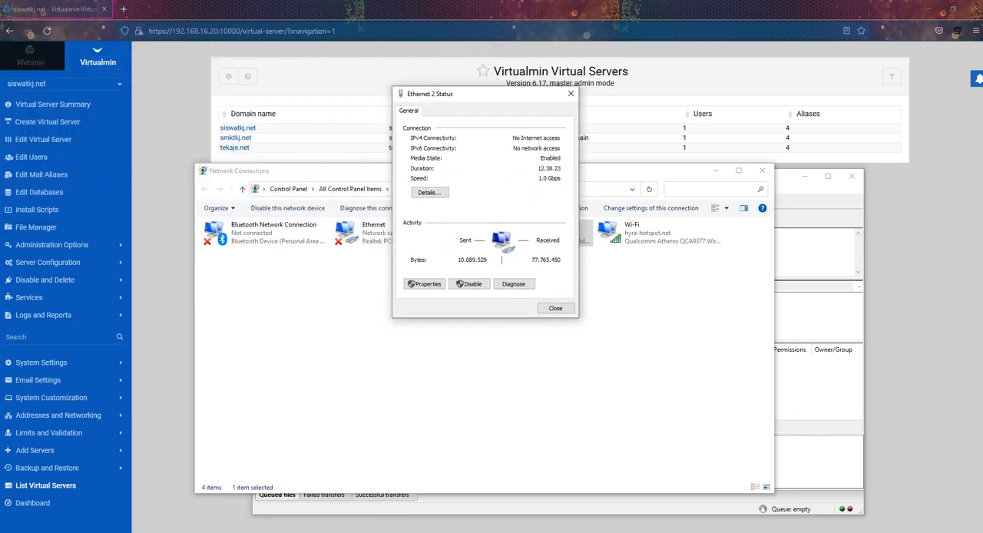
left_click(430, 192)
left_click(488, 212)
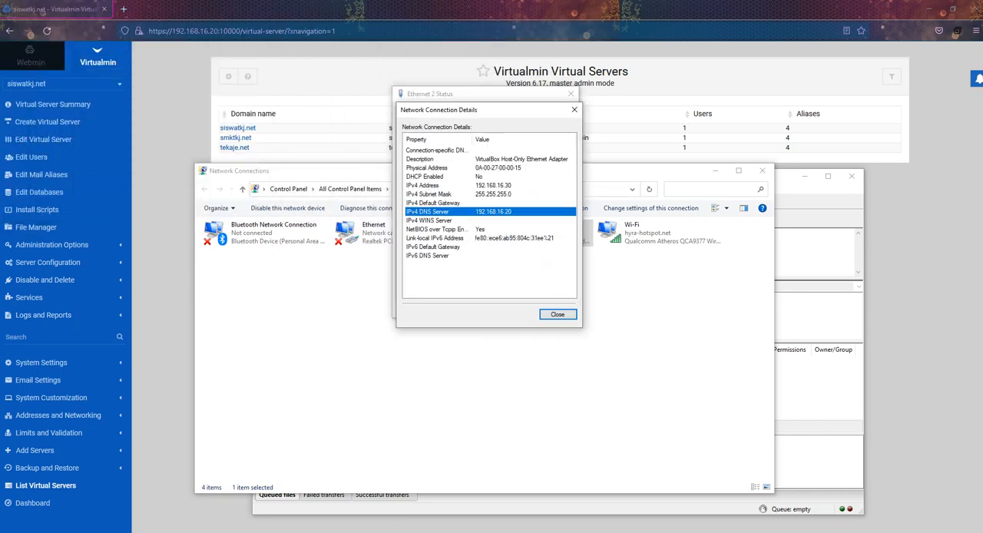
left_click(493, 194)
left_click(493, 185)
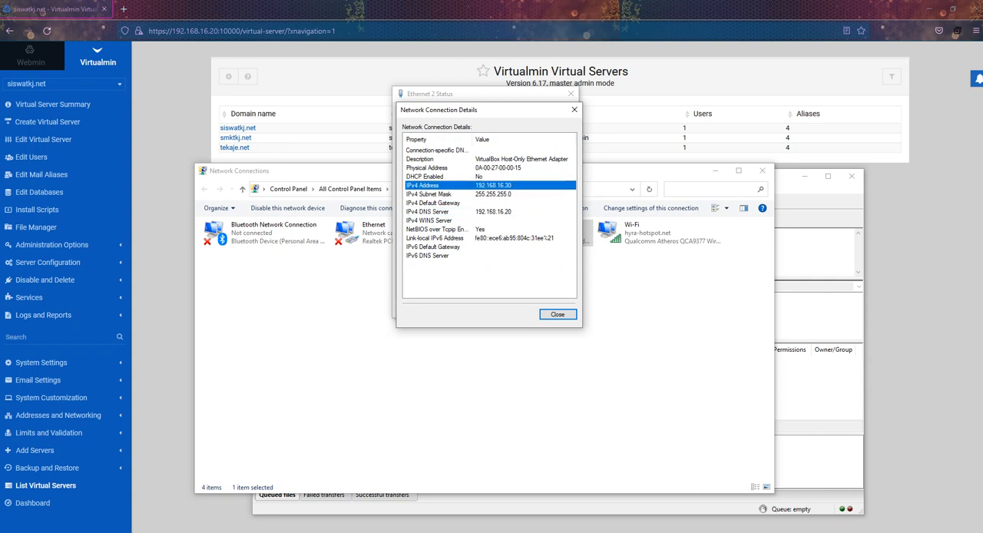
left_click(558, 314)
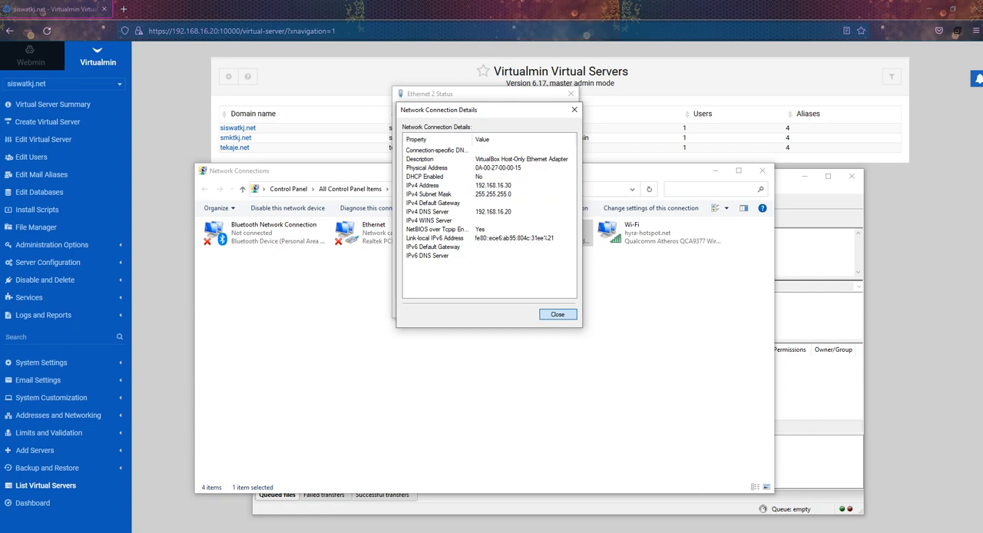
left_click(558, 310)
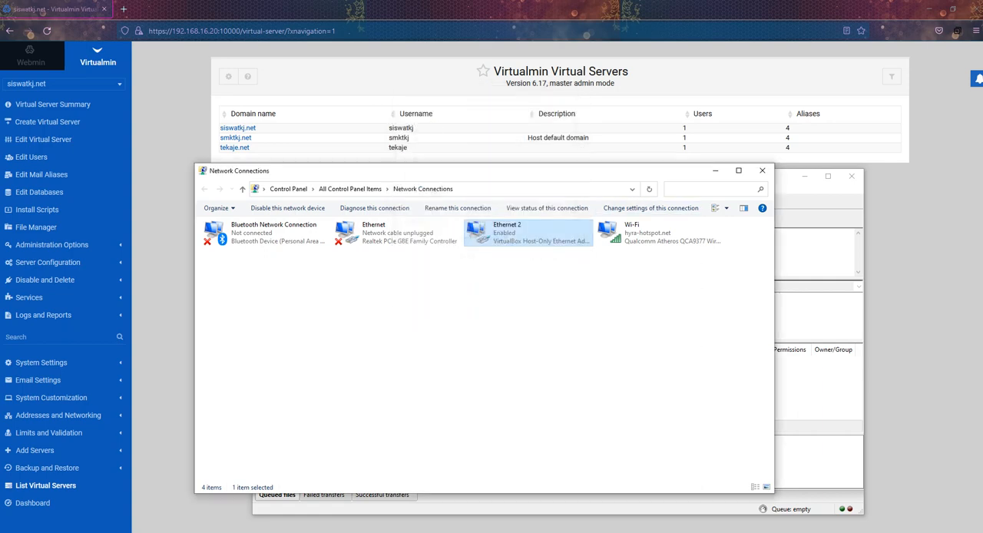
left_click(762, 170)
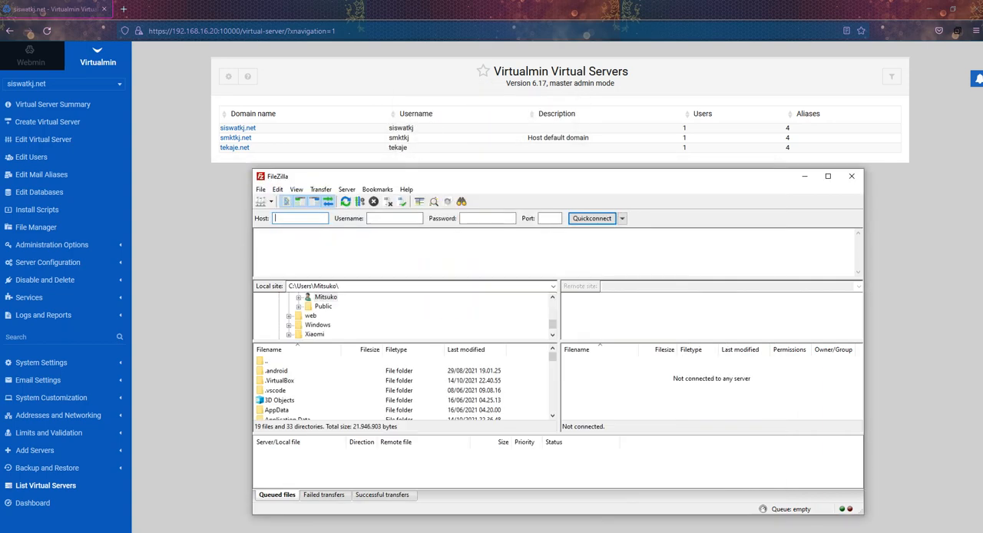
Step: Copy the hosting 1 master server name tekaje.net from the Notepad notes and enter it as the FileZilla host
key("alt+Tab")
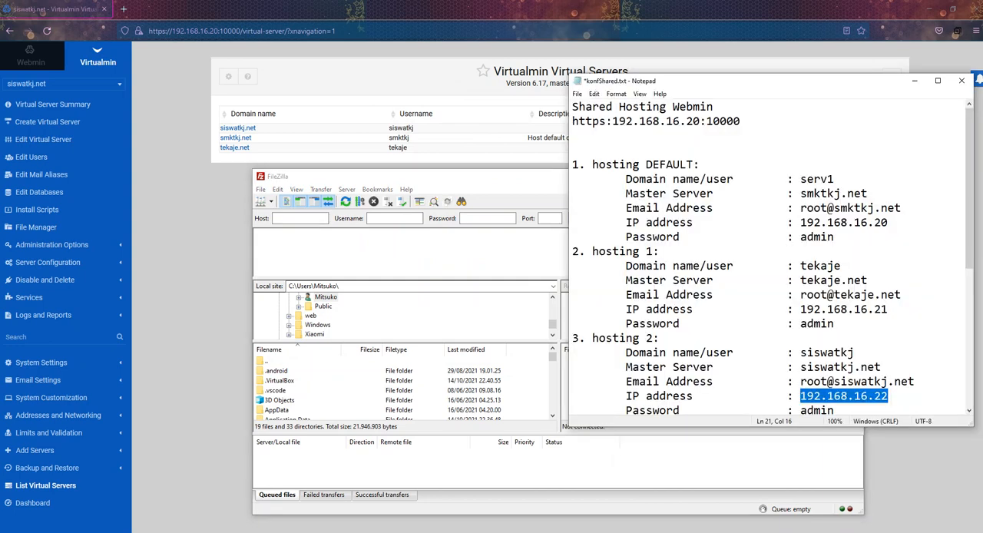
left_click_drag(868, 281, 802, 280)
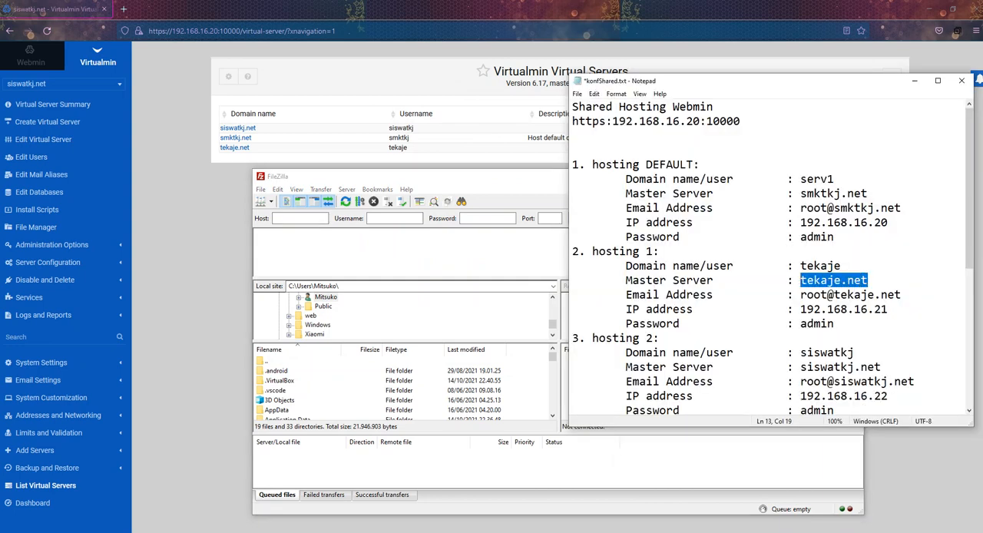
right_click(822, 281)
left_click(821, 312)
left_click(298, 218)
right_click(298, 219)
left_click(323, 259)
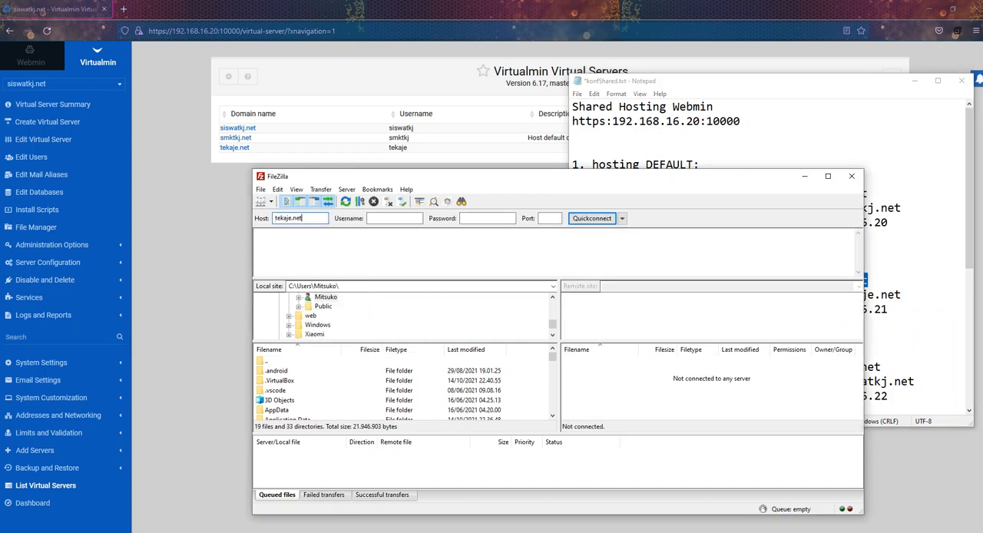
Step: Reuse tekaje from the host name as the FTP username, enter the account password, and try connecting to tekaje.net
left_click_drag(283, 218, 275, 218)
right_click(279, 219)
left_click(301, 252)
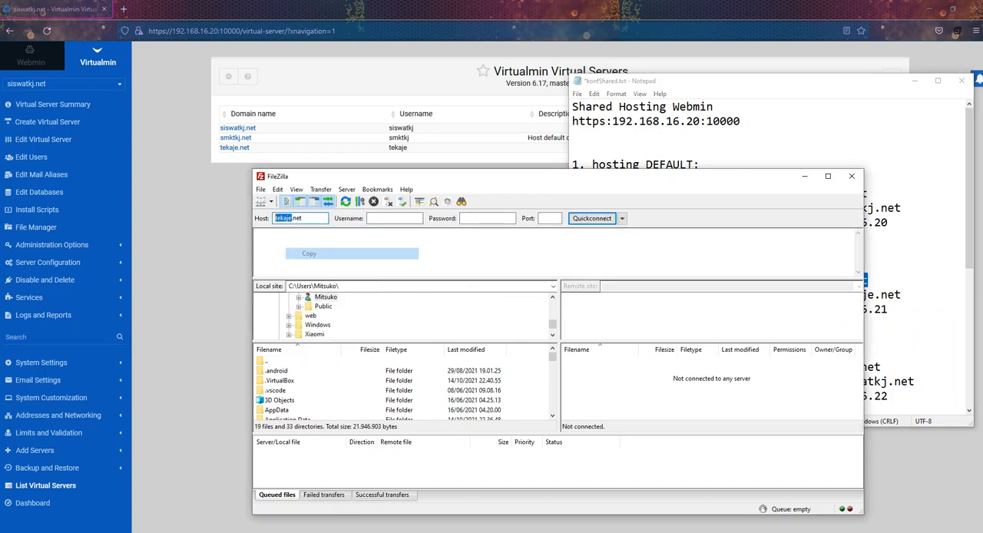
right_click(392, 219)
left_click(415, 260)
key("Tab")
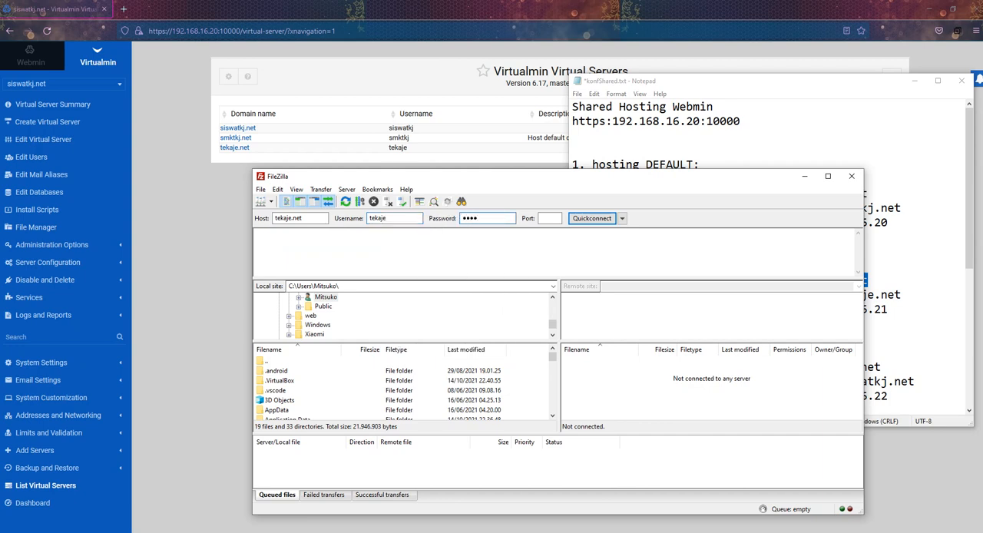
key("Return")
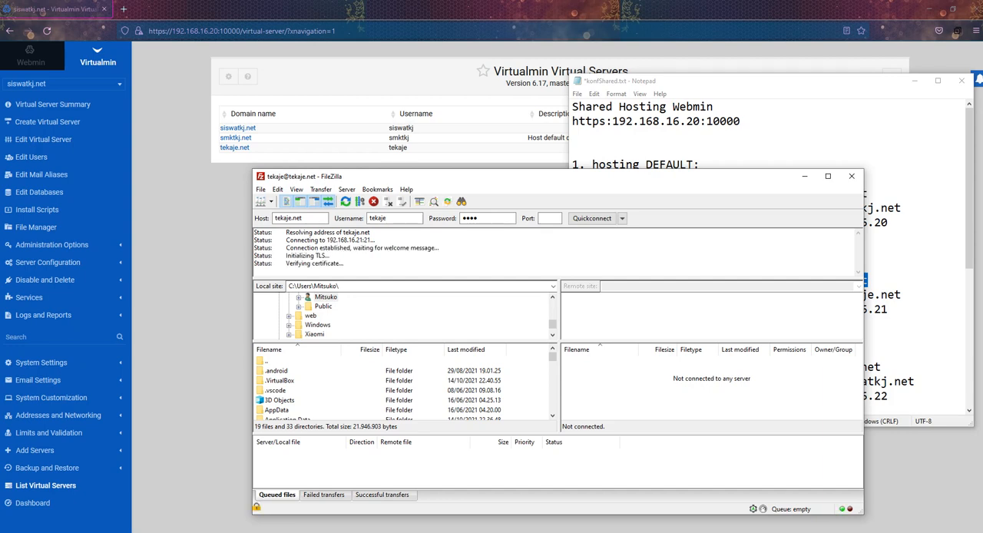
key("Return")
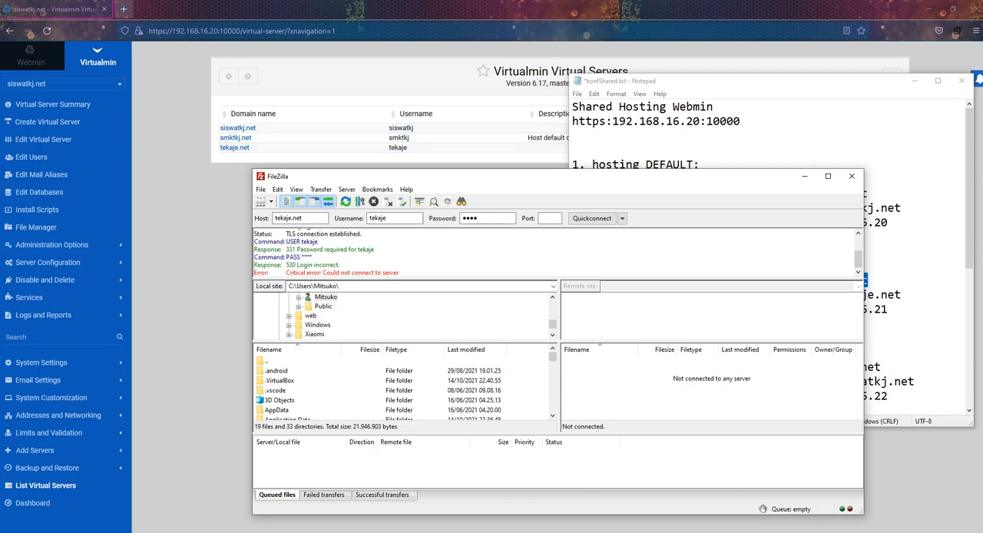
Step: Open tekaje.net in a new browser tab to check that the site responds, and close the tab
left_click(122, 8)
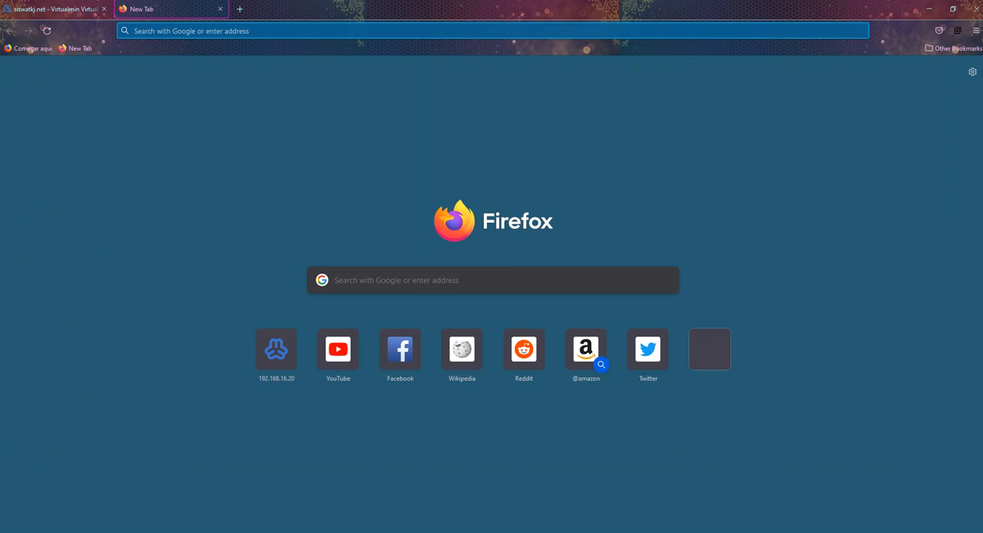
type("tek")
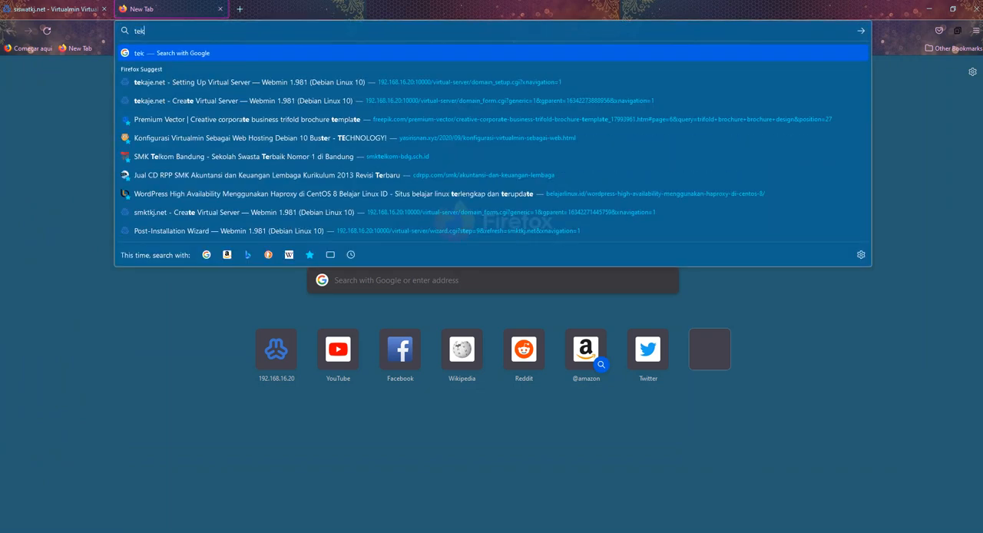
type("aje.net")
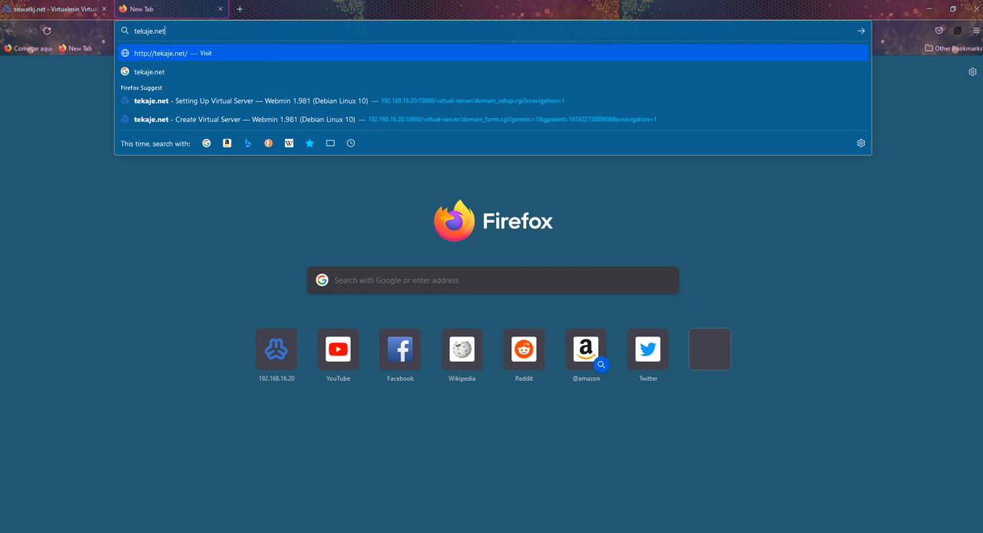
key("Return")
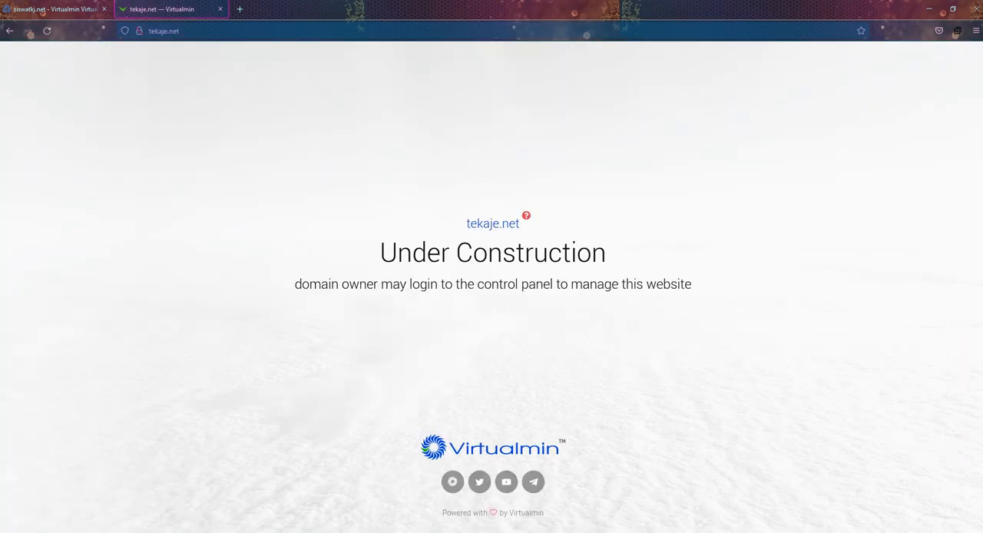
left_click(219, 8)
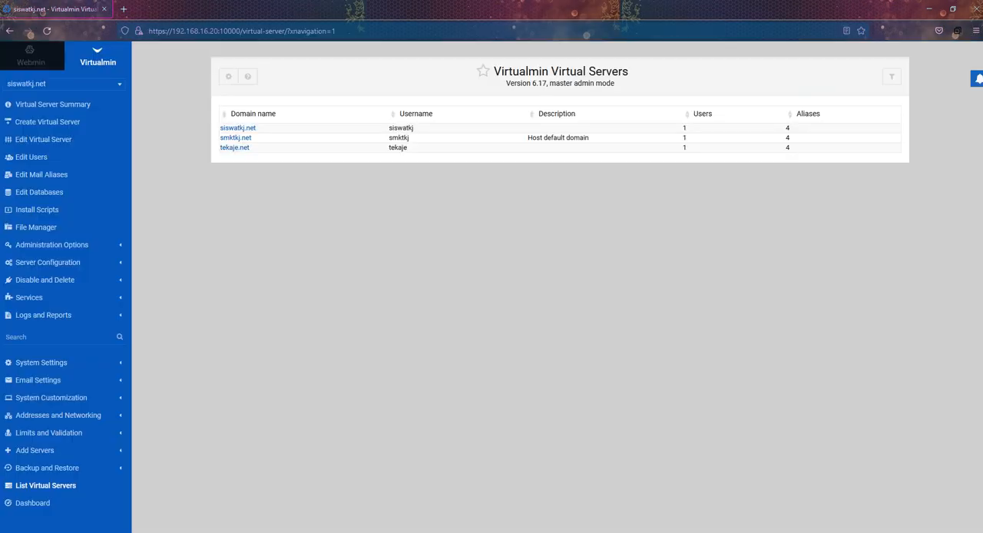
Step: Switch to FileZilla, re-enter the account password, and connect to tekaje.net to view its remote folders
key("alt+Tab")
key("Return")
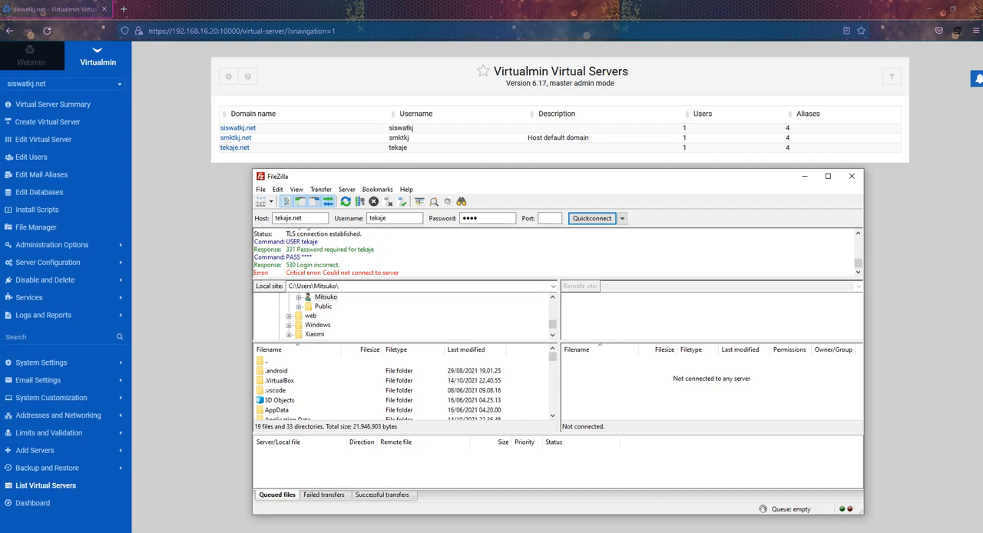
double_click(495, 219)
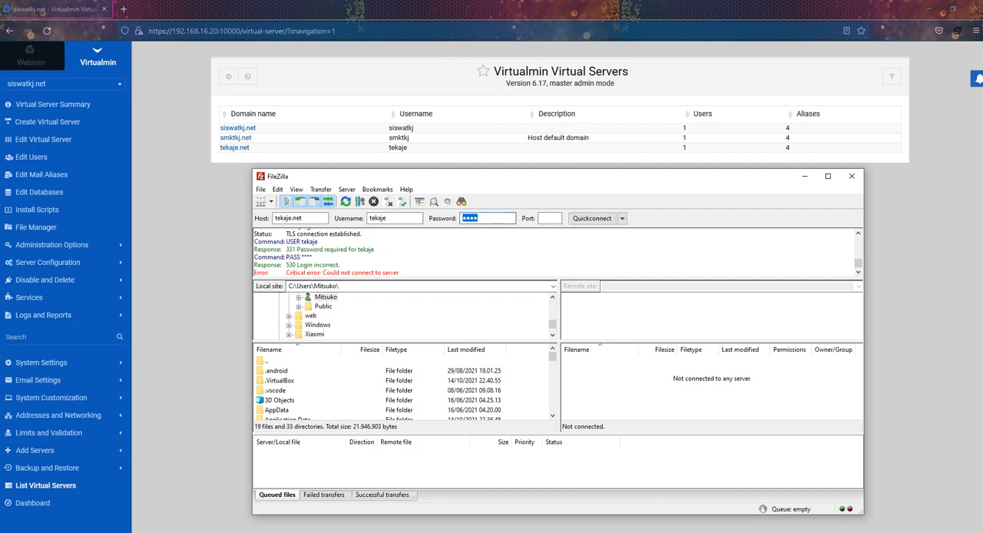
type("t")
key("Return")
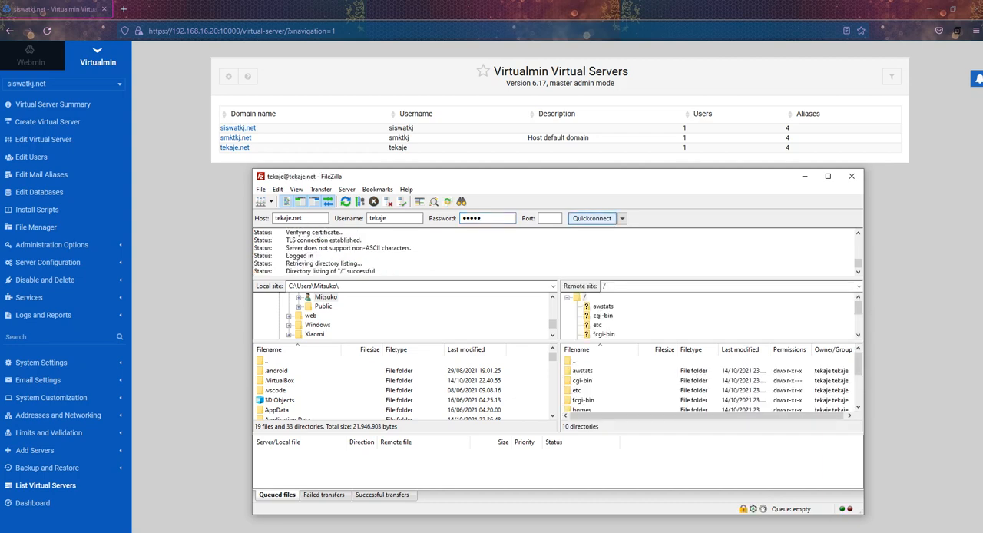
scroll(711, 384, "down", 2)
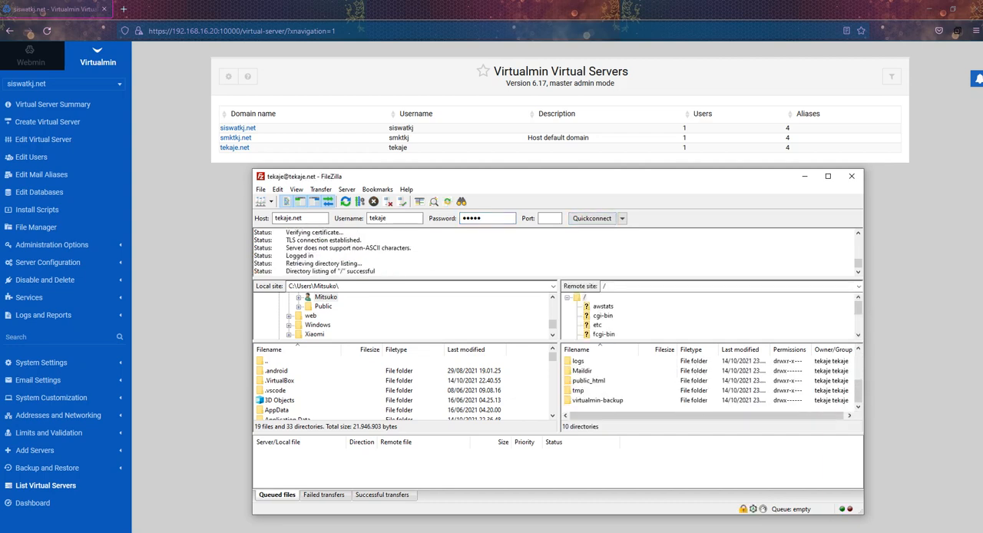
left_click_drag(490, 219, 459, 219)
scroll(711, 384, "up", 2)
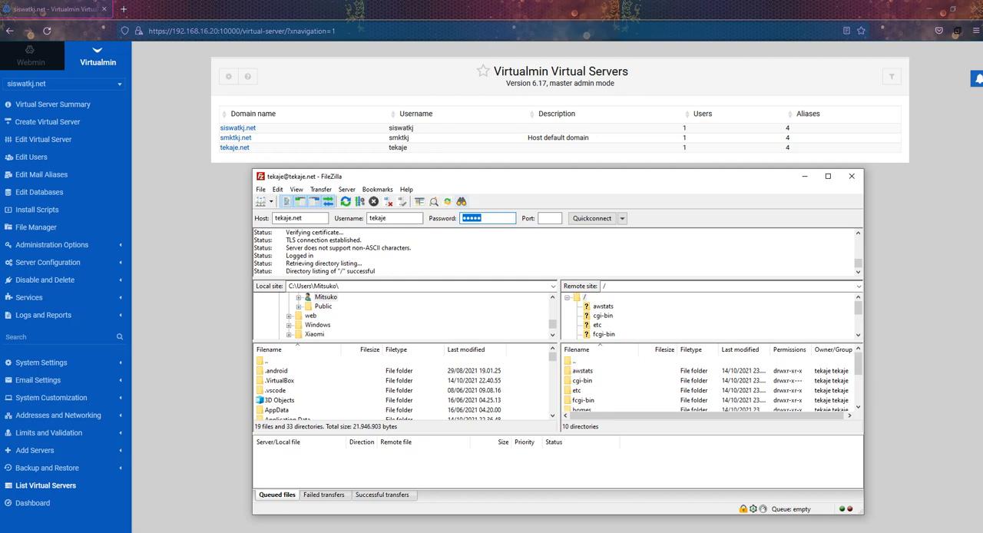
scroll(711, 384, "down", 2)
scroll(710, 384, "up", 2)
key("alt+Tab")
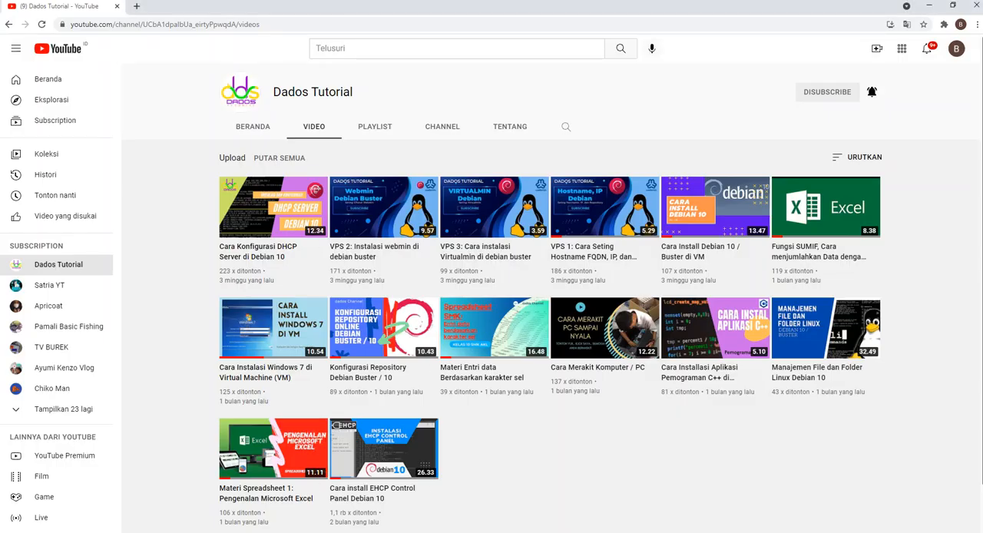
key("ctrl+t")
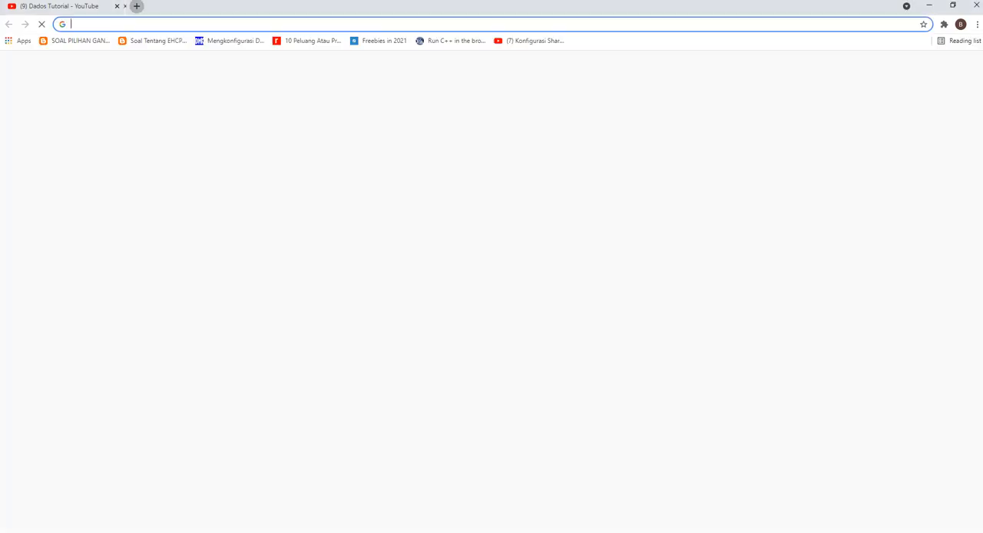
key("alt+Tab")
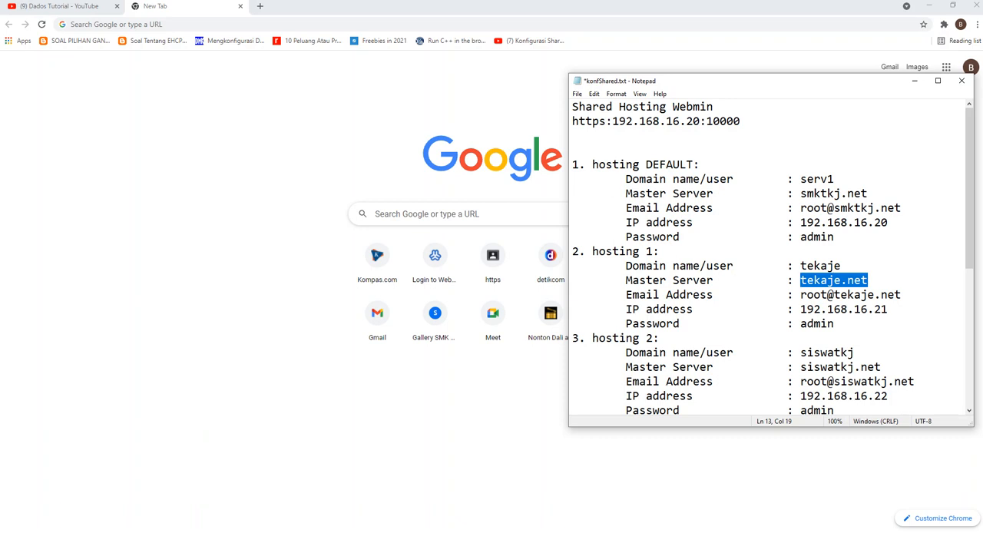
scroll(768, 257, "down", 3)
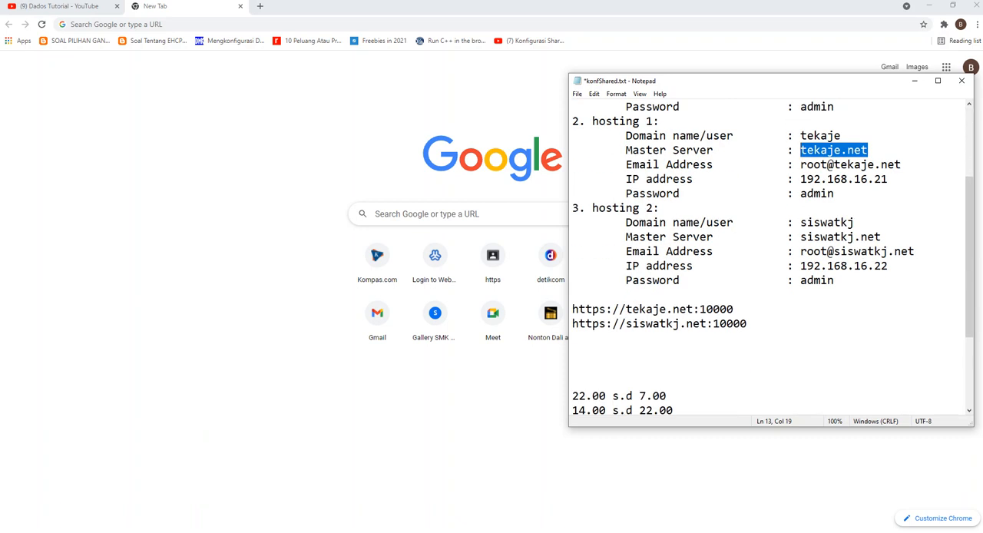
left_click_drag(733, 308, 572, 308)
right_click(605, 310)
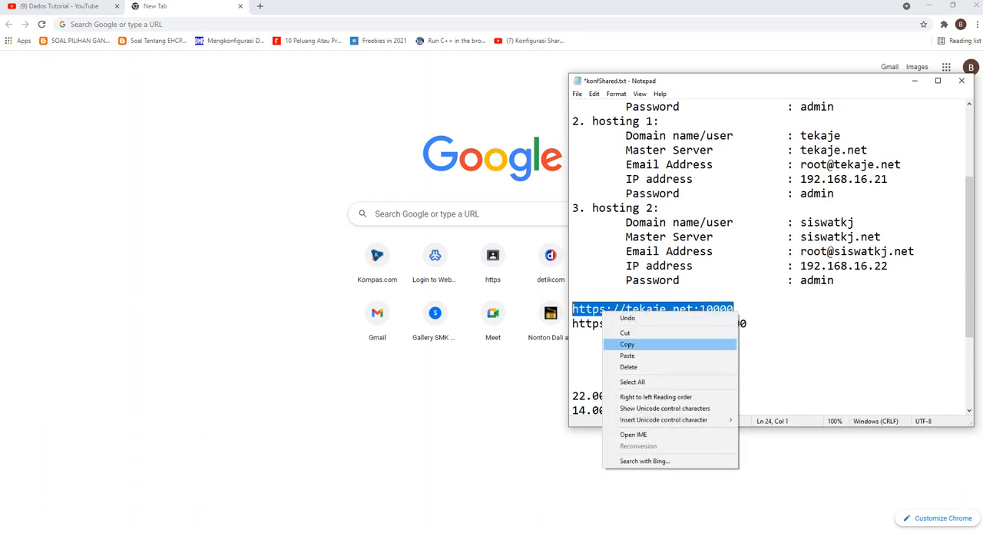
left_click(627, 344)
right_click(189, 24)
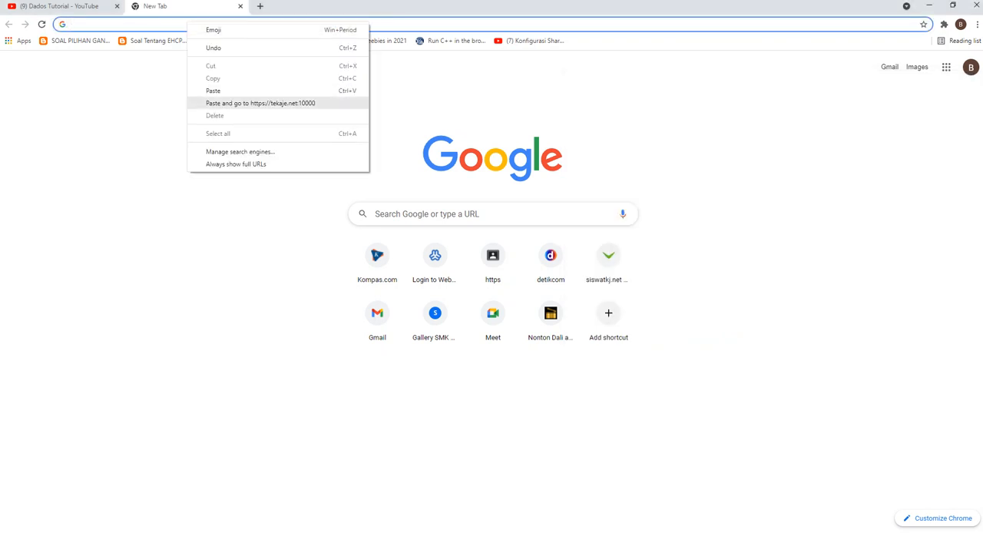
left_click(261, 103)
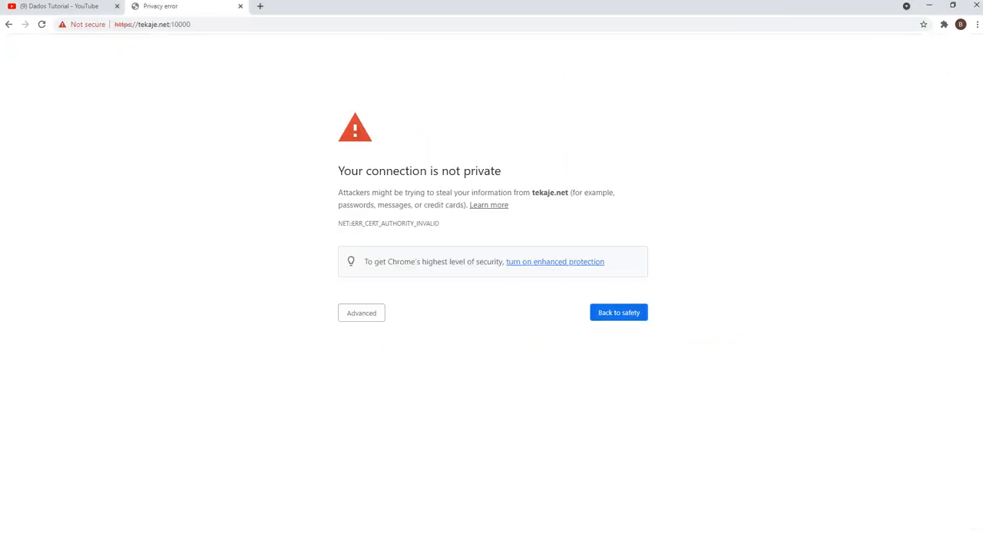
left_click(361, 313)
left_click(382, 392)
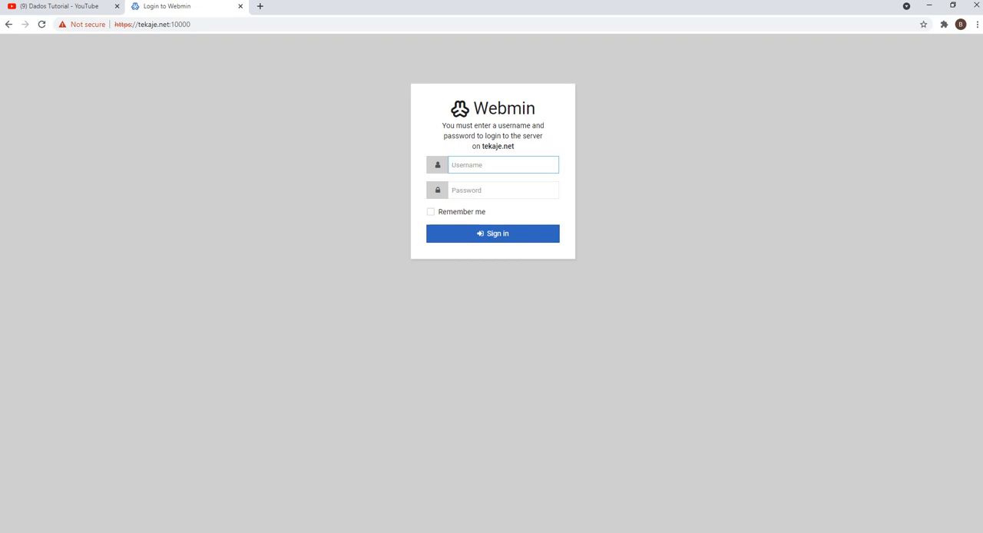
Step: Copy the hosting 1 user tekaje from the Notepad notes and enter it as the Webmin username
key("alt+Tab")
scroll(771, 259, "up", 3)
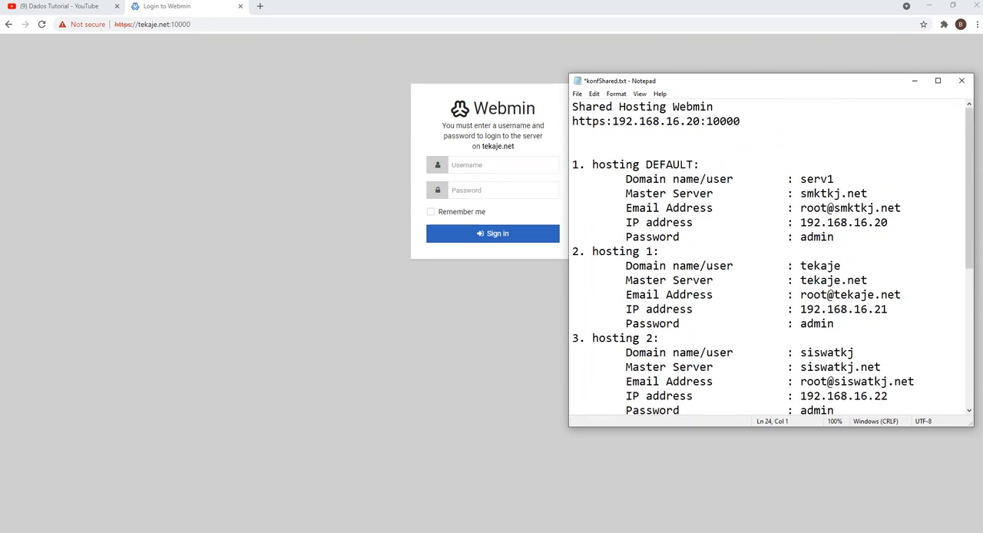
left_click_drag(841, 265, 800, 266)
right_click(813, 266)
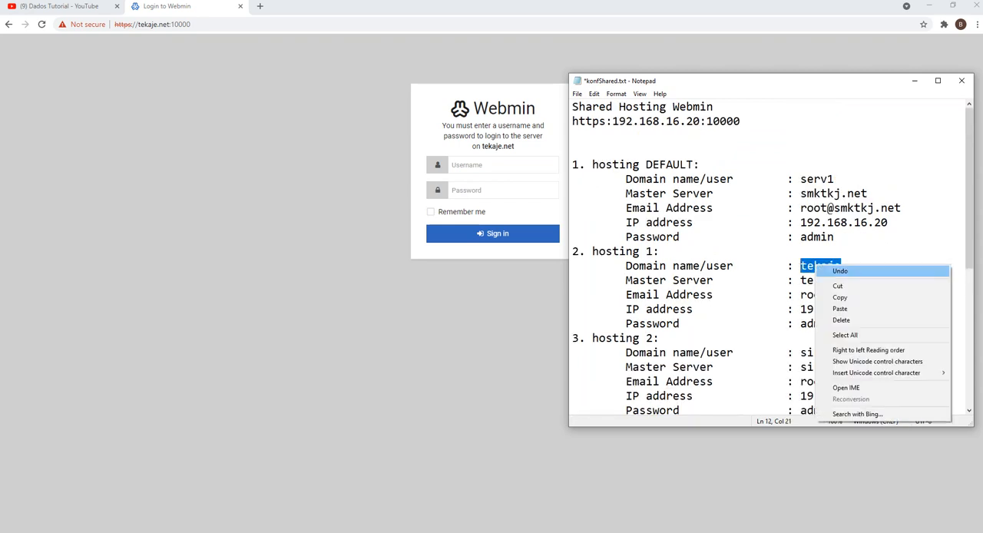
left_click(839, 297)
left_click(492, 165)
right_click(492, 164)
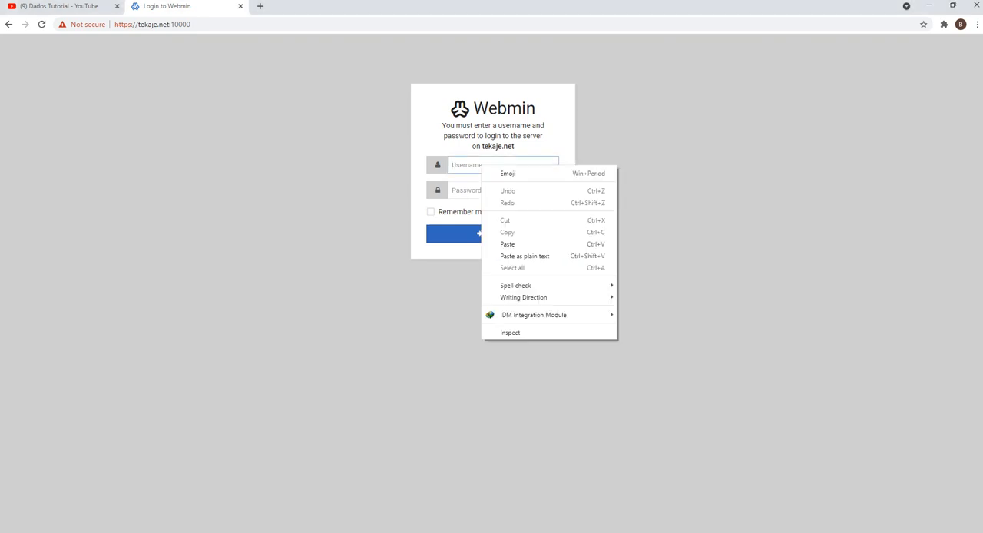
left_click(506, 243)
Step: Enter the account password and sign in to Webmin on tekaje.net
left_click(491, 189)
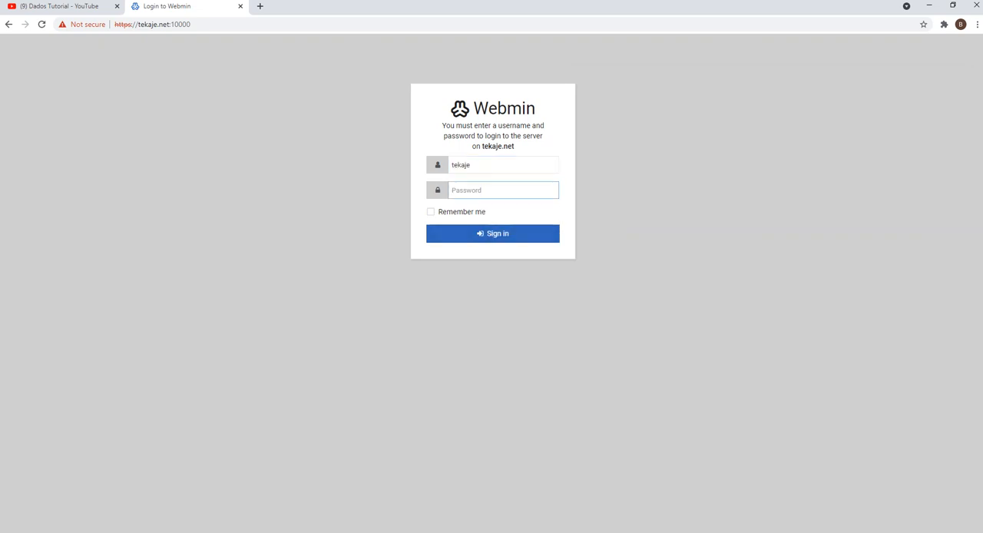
type("•")
key("Return")
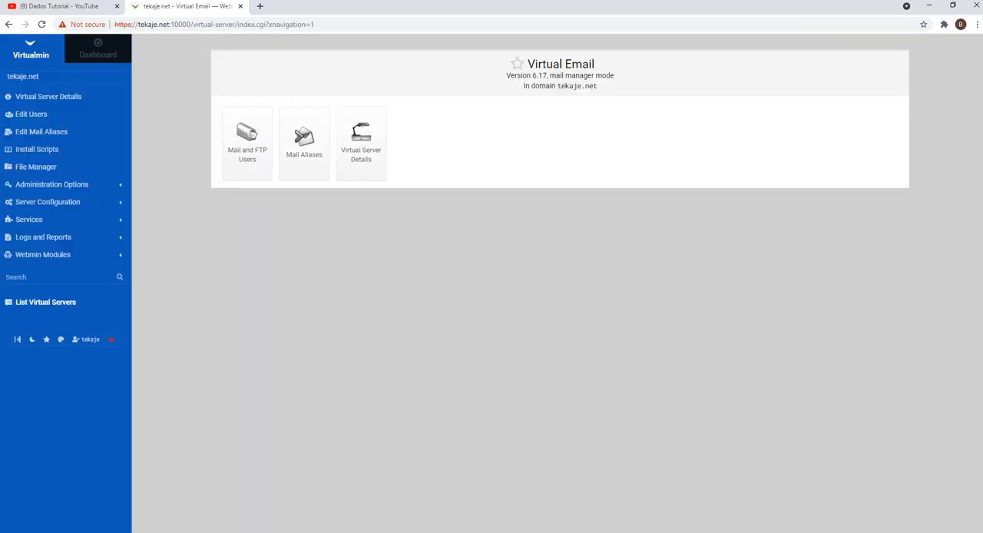
left_click(63, 77)
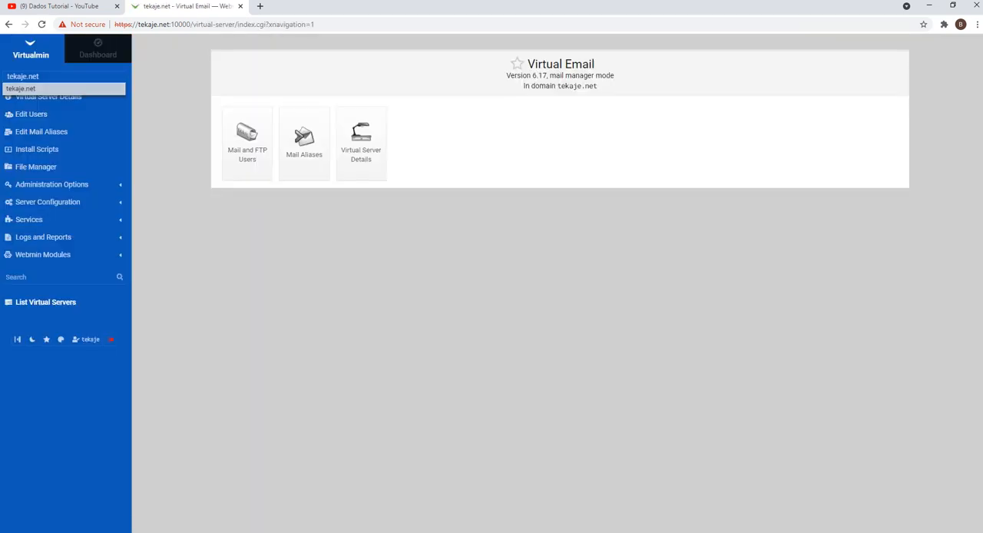
left_click(63, 77)
left_click(63, 77)
left_click(63, 77)
left_click(63, 77)
left_click(63, 77)
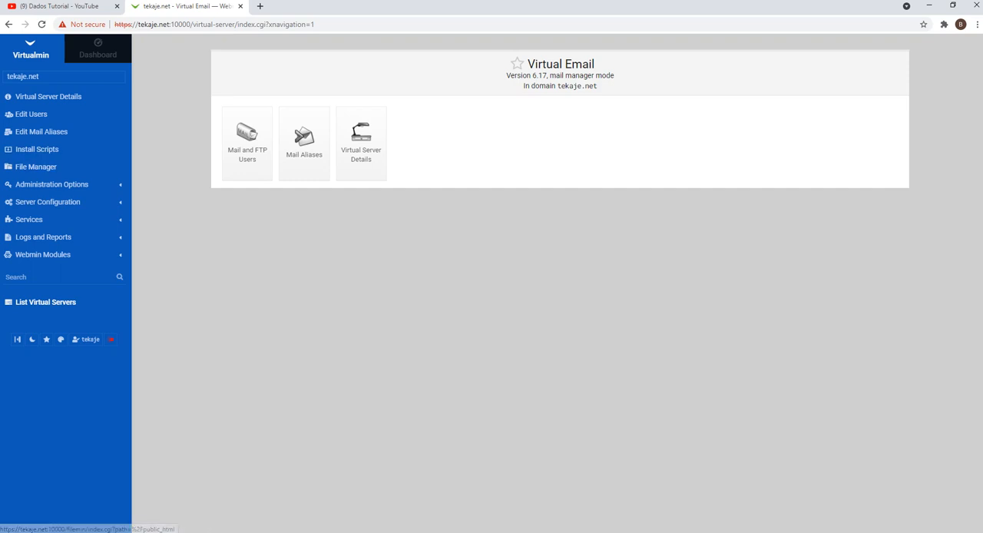
Step: Select WordPress from the available install scripts for tekaje.net and show its install options
left_click(37, 150)
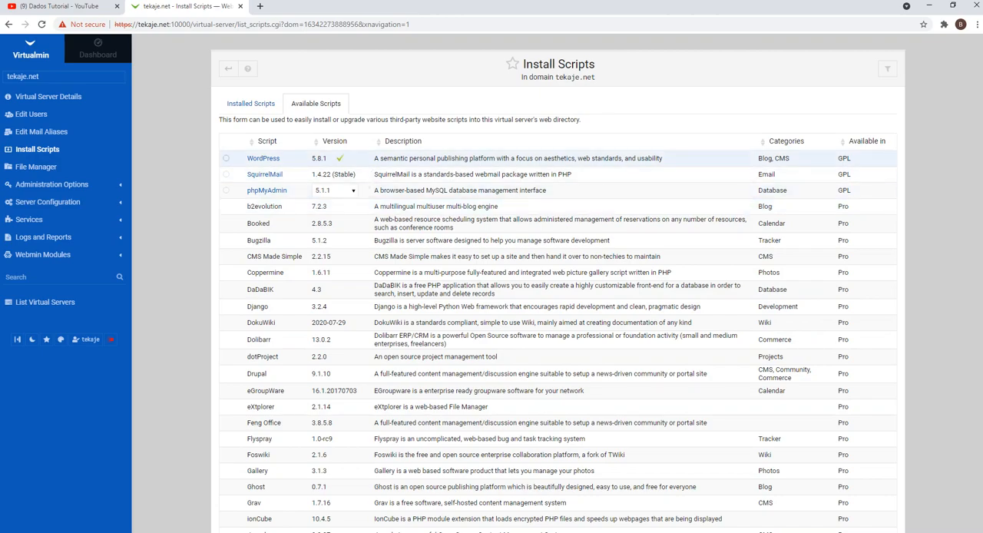
left_click(226, 158)
scroll(557, 338, "down", 9)
scroll(557, 338, "up", 9)
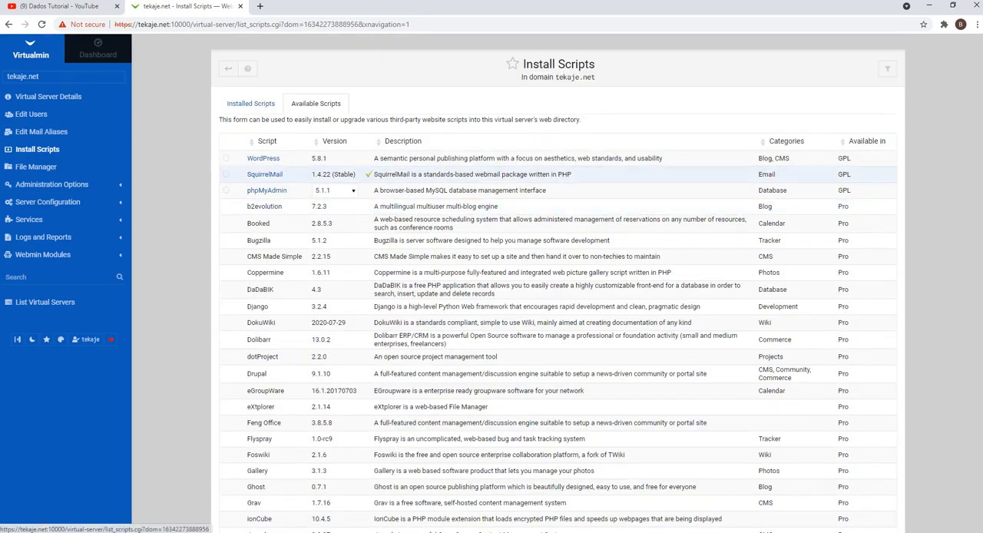
scroll(558, 321, "down", 8)
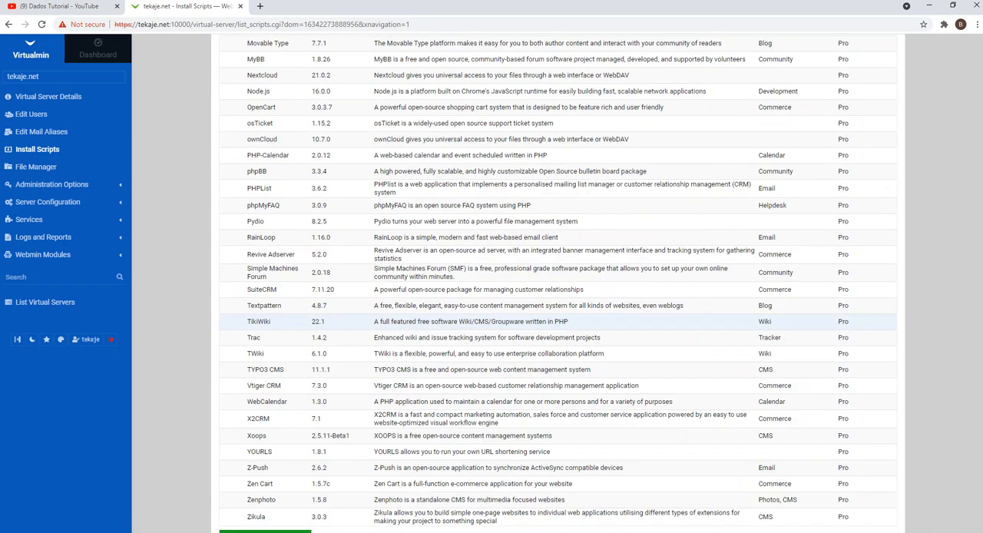
scroll(558, 321, "down", 2)
left_click(261, 480)
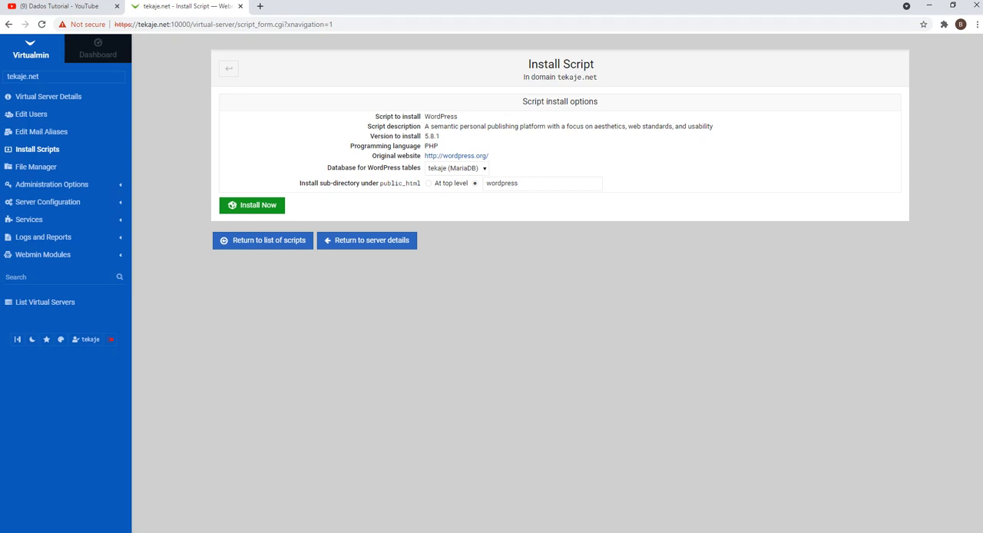
Step: Install WordPress 5.8.1 at the top level of tekaje.net's public_html and confirm the installation
left_click(429, 184)
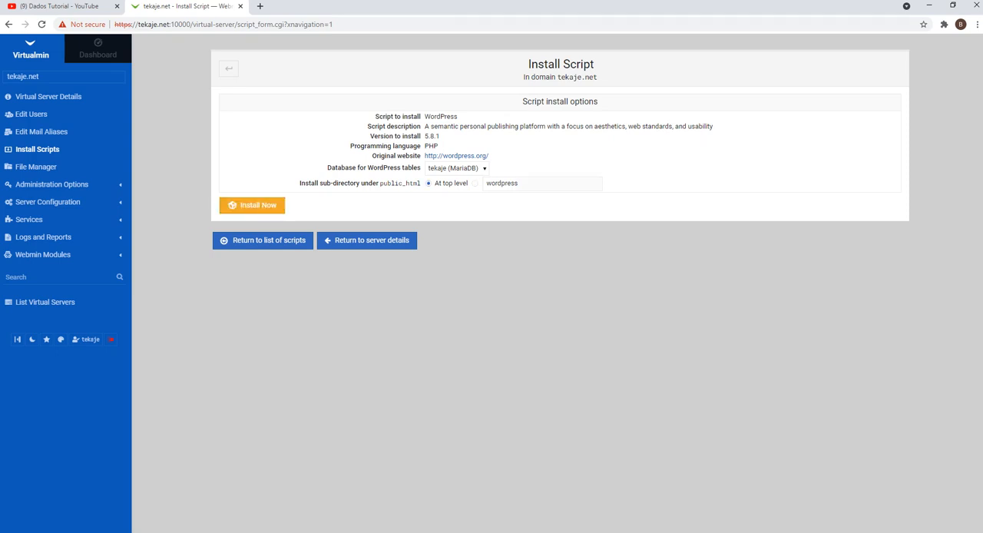
left_click(252, 205)
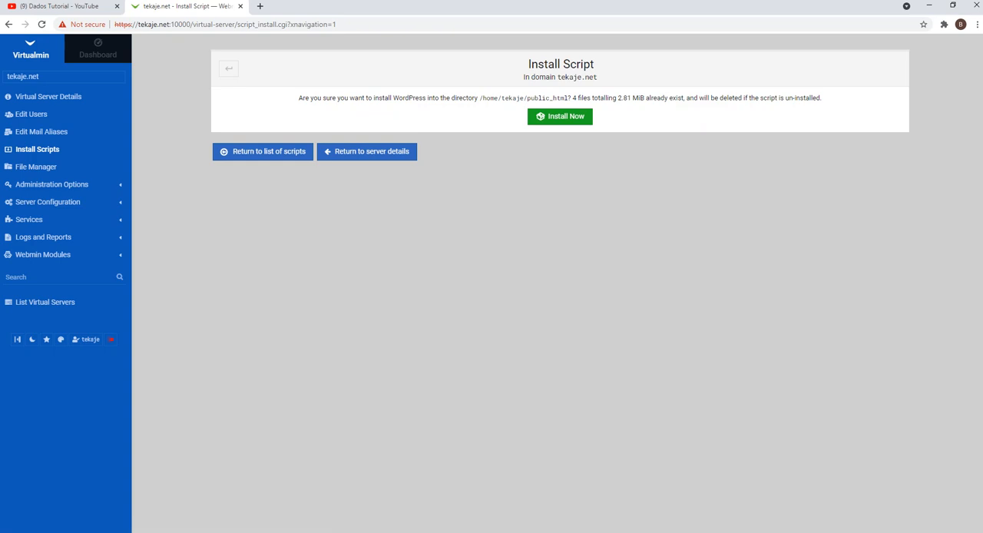
left_click(560, 117)
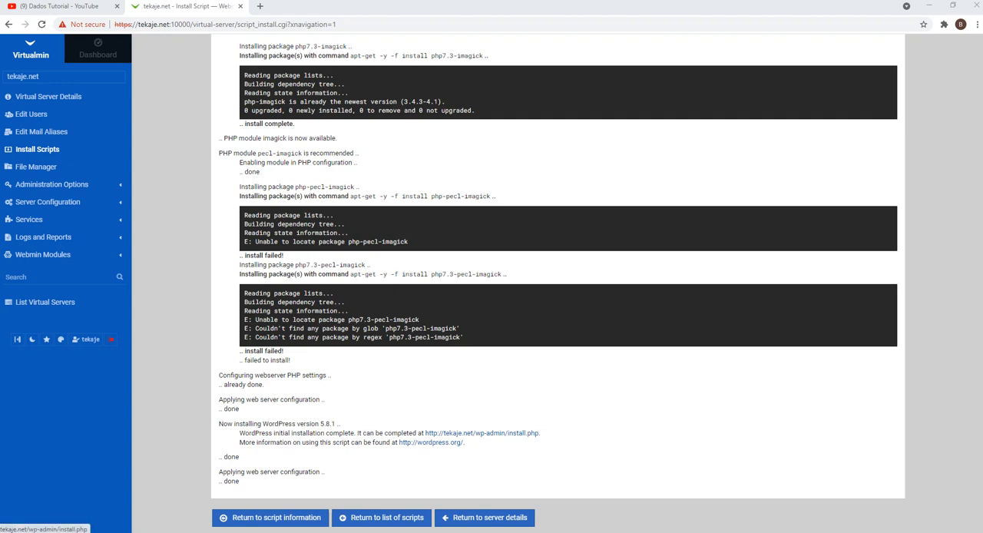
Step: Open the tekaje.net/wp-admin/install.php setup page and continue with Bahasa Indonesia as the WordPress language
left_click(483, 433)
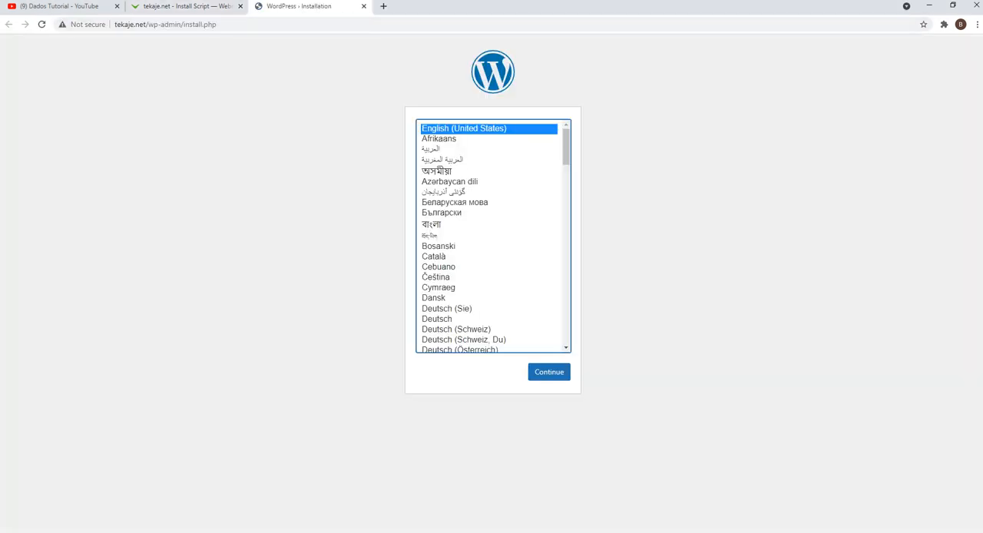
left_click_drag(566, 147, 566, 225)
left_click(455, 283)
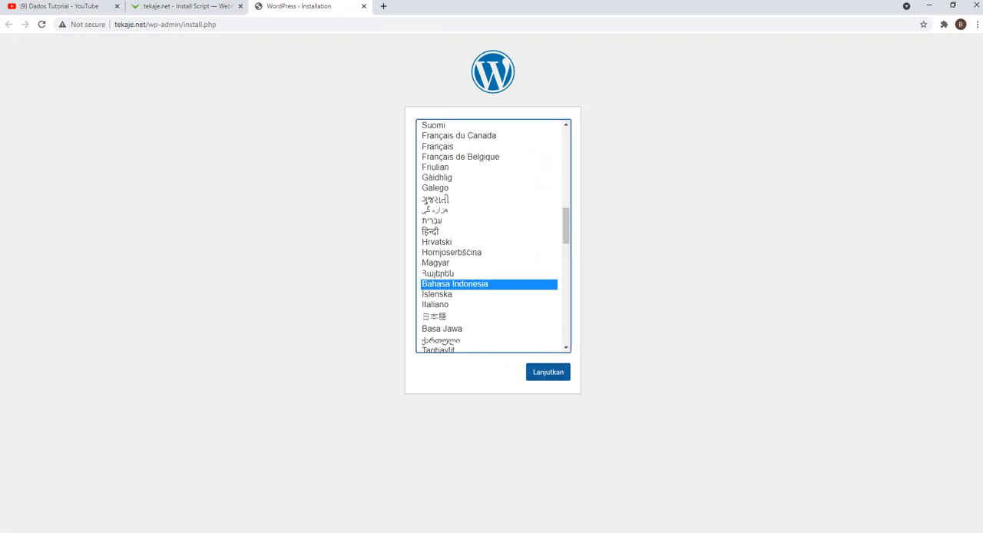
left_click(549, 372)
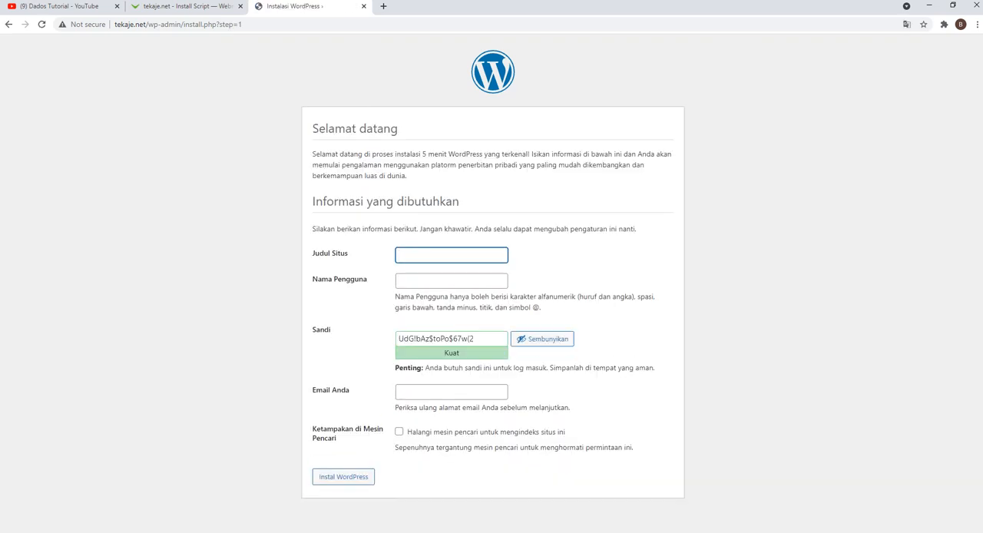
Step: Enter Website Tekaje as the site title in the WordPress setup form
type("Website")
type("Tekaje")
Step: Copy the hosting 1 user tekaje from the Notepad notes and enter it as the WordPress username
left_click(452, 281)
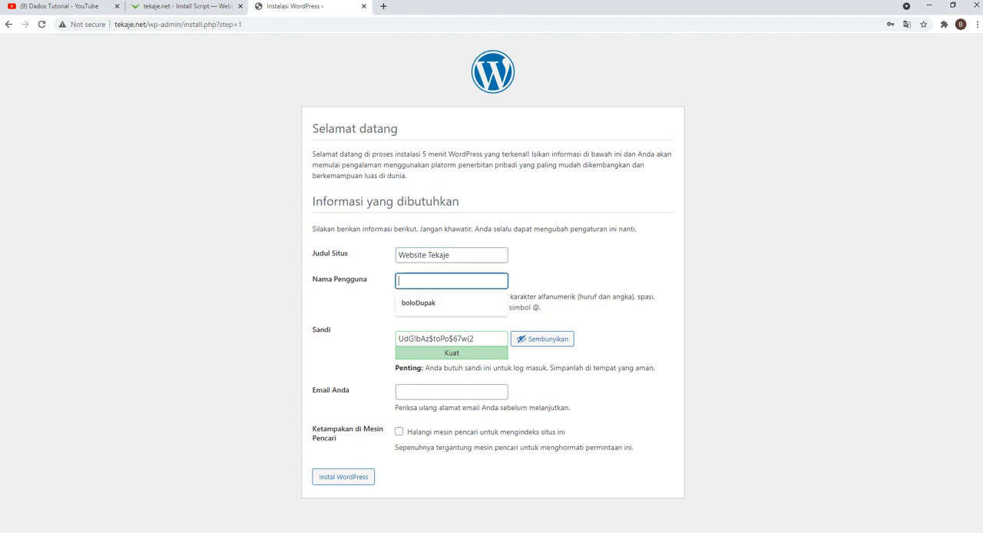
key("alt+Tab")
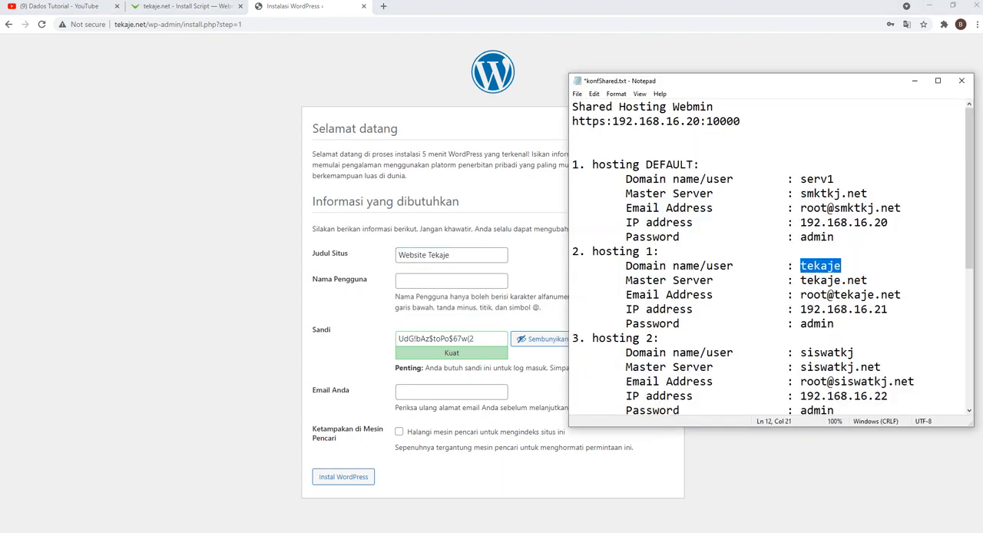
right_click(820, 266)
left_click(841, 301)
key("alt+Tab")
right_click(450, 282)
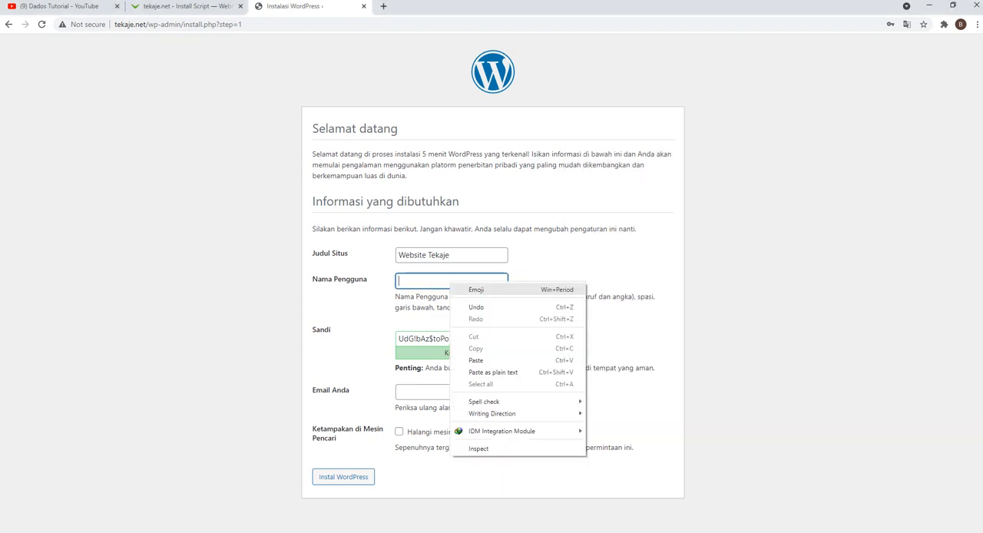
left_click(476, 360)
Step: Replace the suggested WordPress password with the account password and approve the use of a weak password
left_click_drag(476, 339, 398, 338)
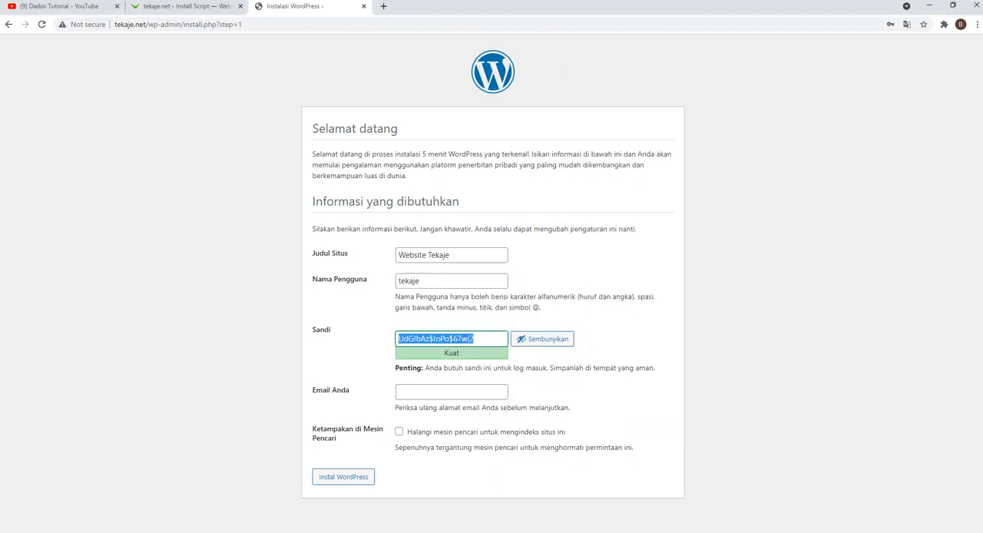
type("ad")
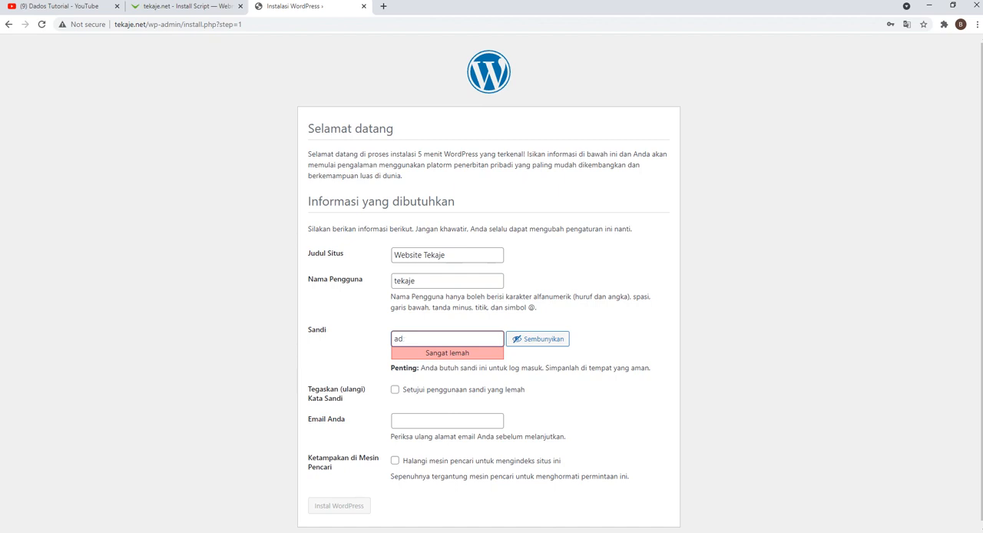
type("min")
key("Tab")
left_click(395, 389)
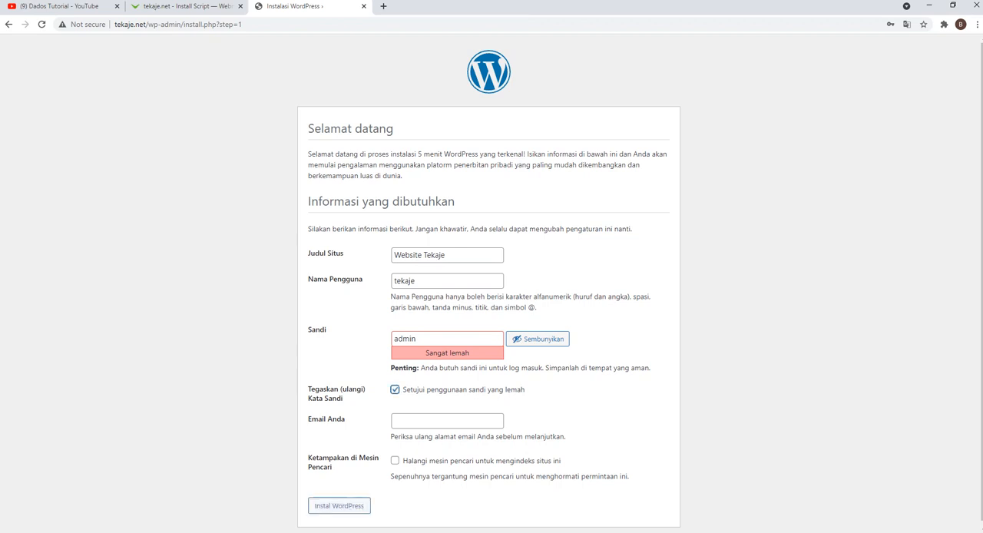
Step: Copy the hosting 1 email address from the Notepad notes into the setup form's email field and run the WordPress installation
left_click(447, 420)
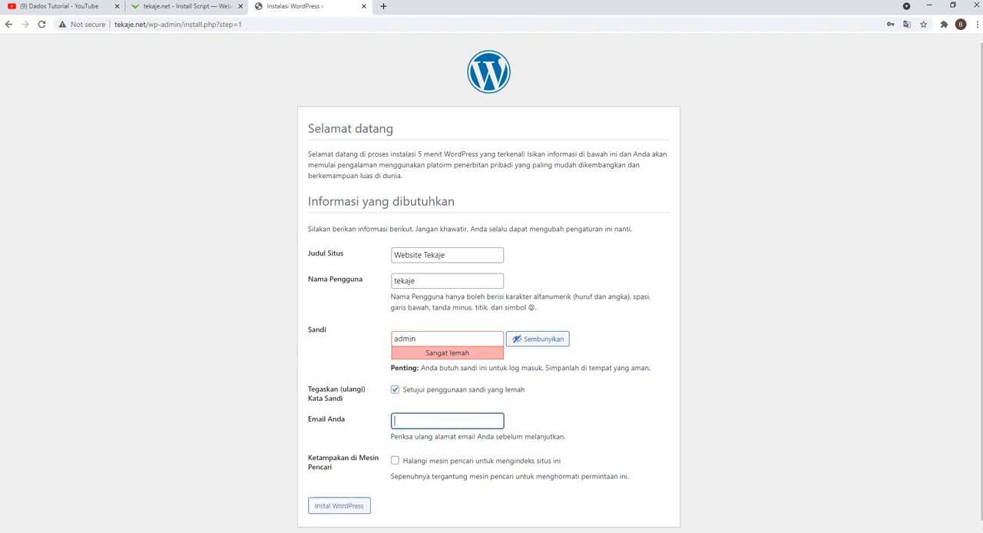
key("alt+Tab")
left_click_drag(901, 295, 800, 295)
right_click(823, 296)
left_click(848, 329)
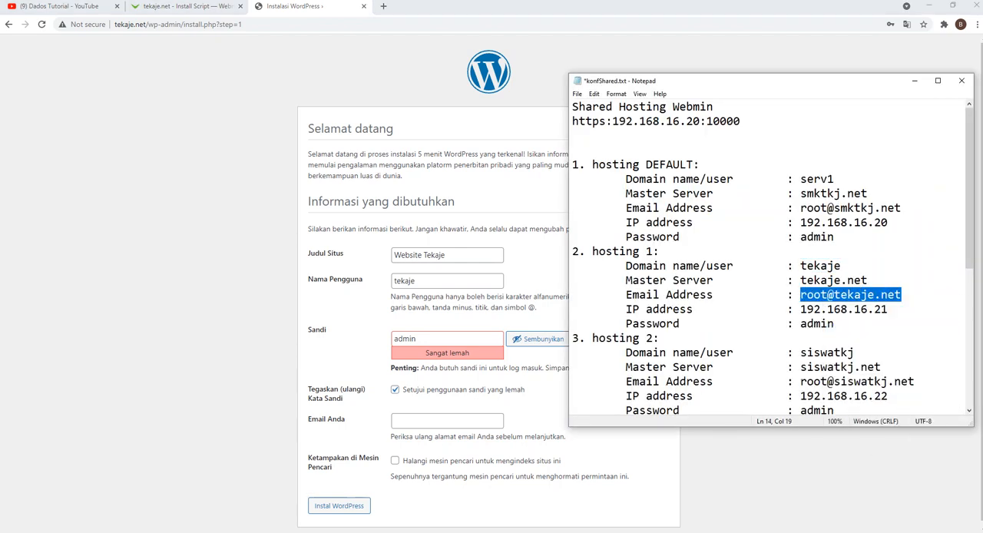
key("alt+Tab")
right_click(433, 422)
left_click(461, 325)
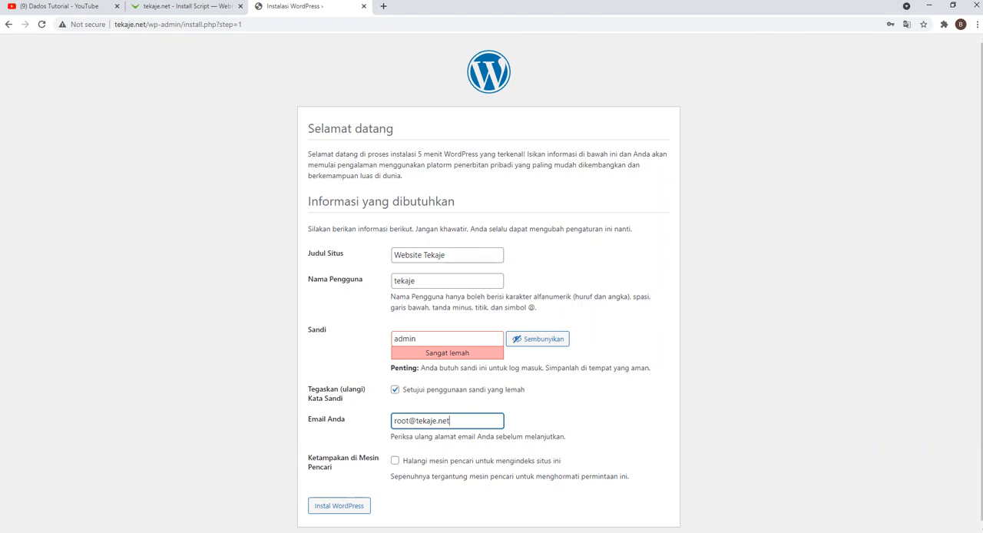
left_click(339, 506)
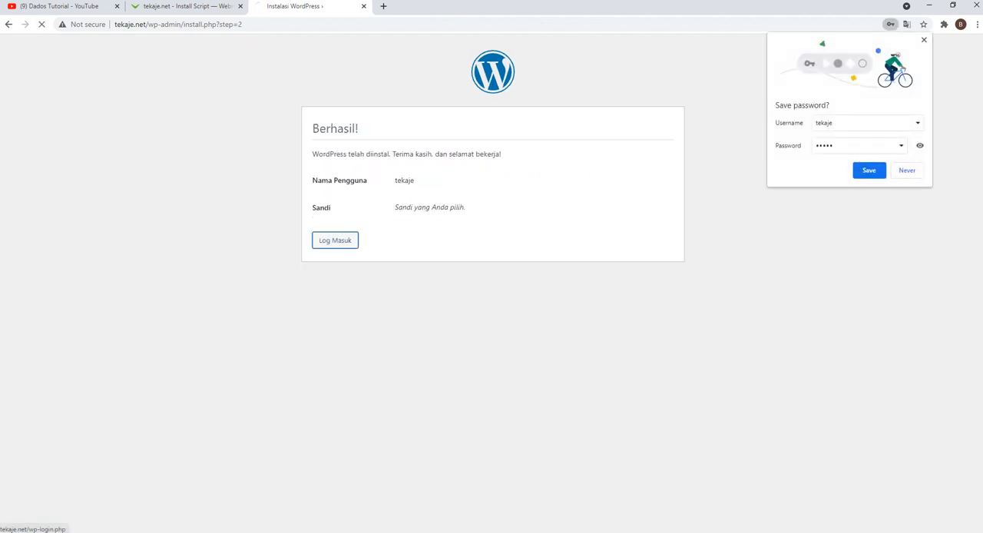
Step: Open the WordPress login page and enter the hosting 1 user tekaje, copied from the Notepad notes, as the username
left_click(335, 240)
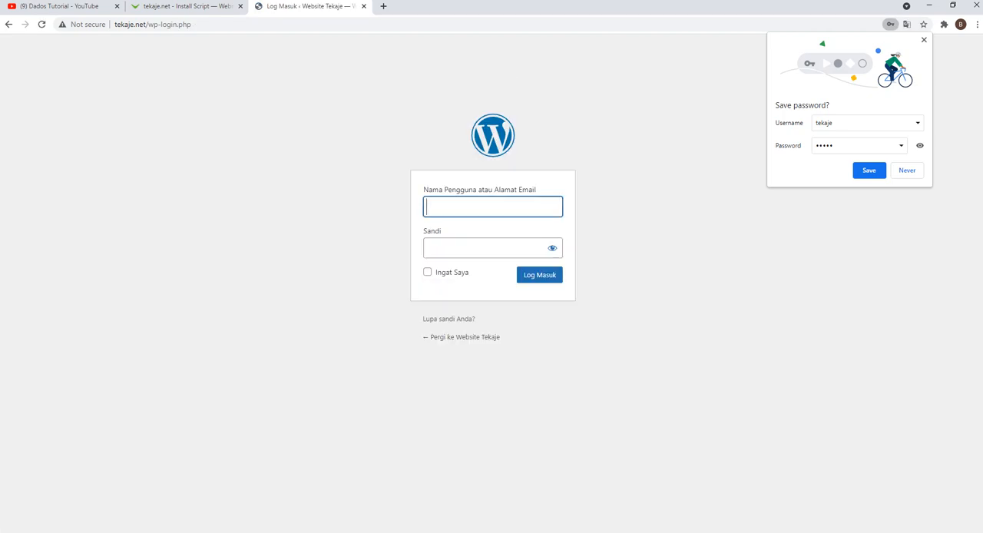
key("alt+Tab")
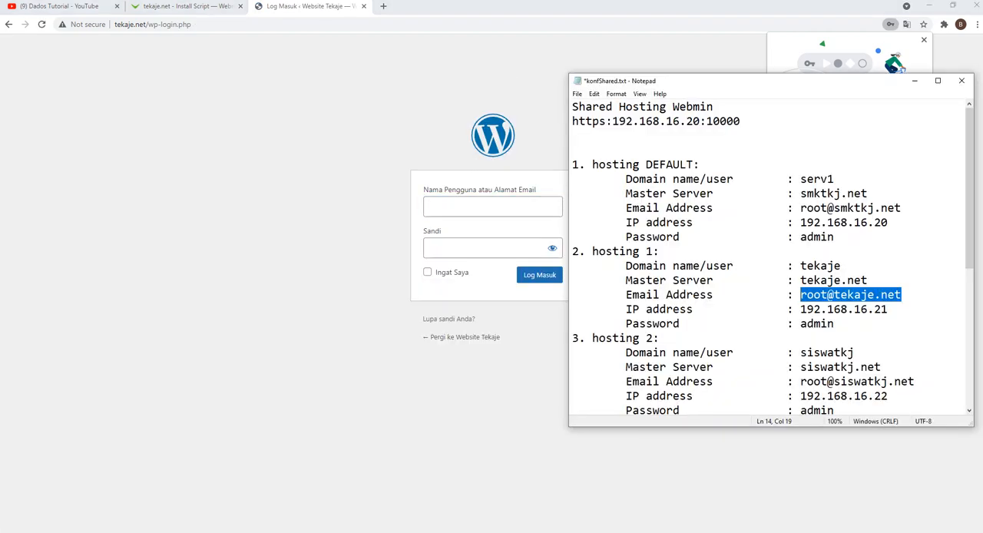
double_click(820, 266)
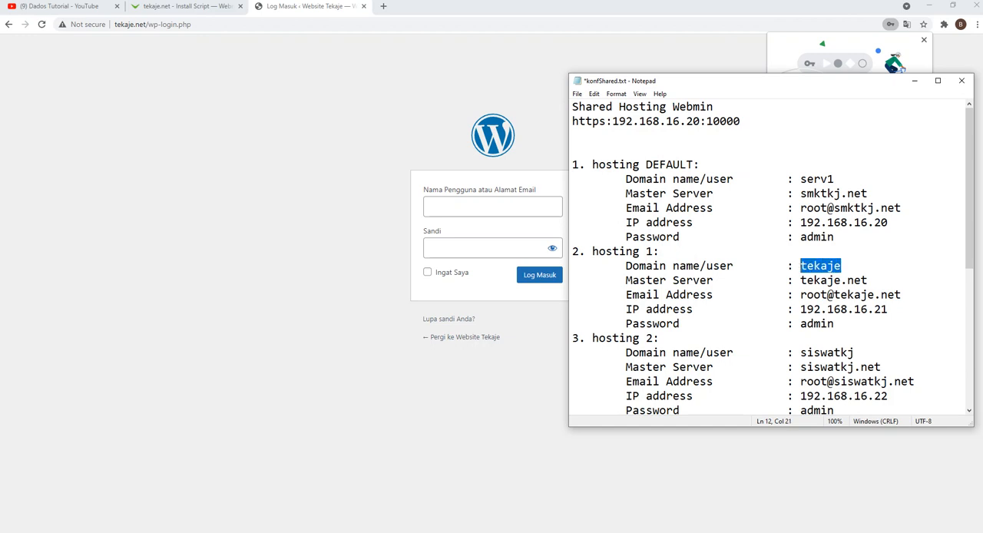
right_click(806, 267)
left_click(832, 300)
left_click(507, 206)
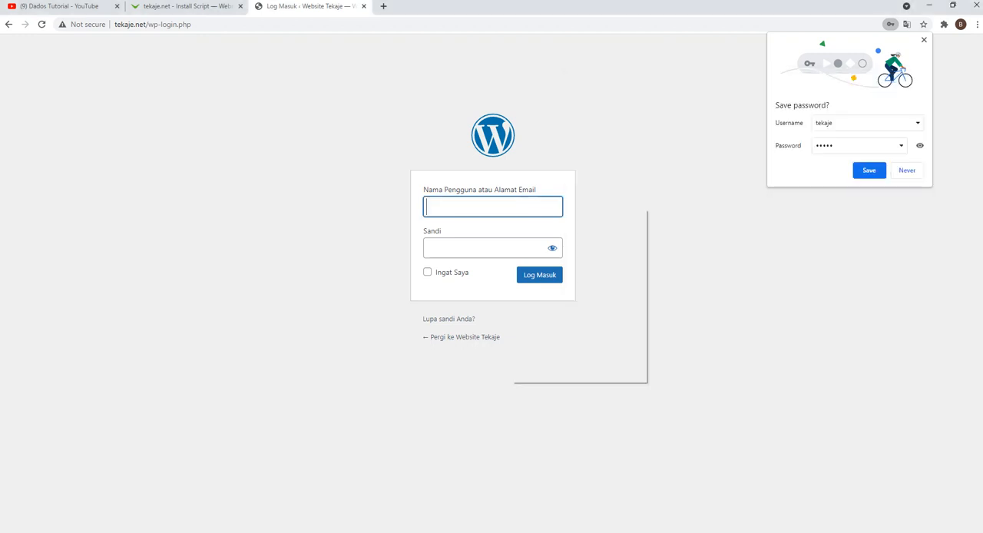
right_click(512, 205)
left_click(530, 286)
Step: Enter the account password, log in to the WordPress dashboard, and decline to save the password in the browser
left_click(496, 248)
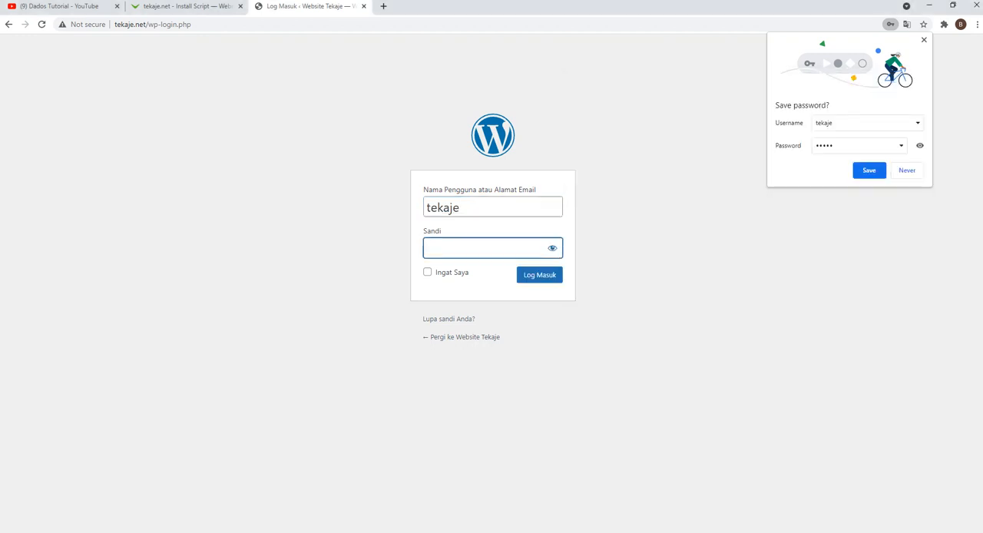
type("•••••")
key("Return")
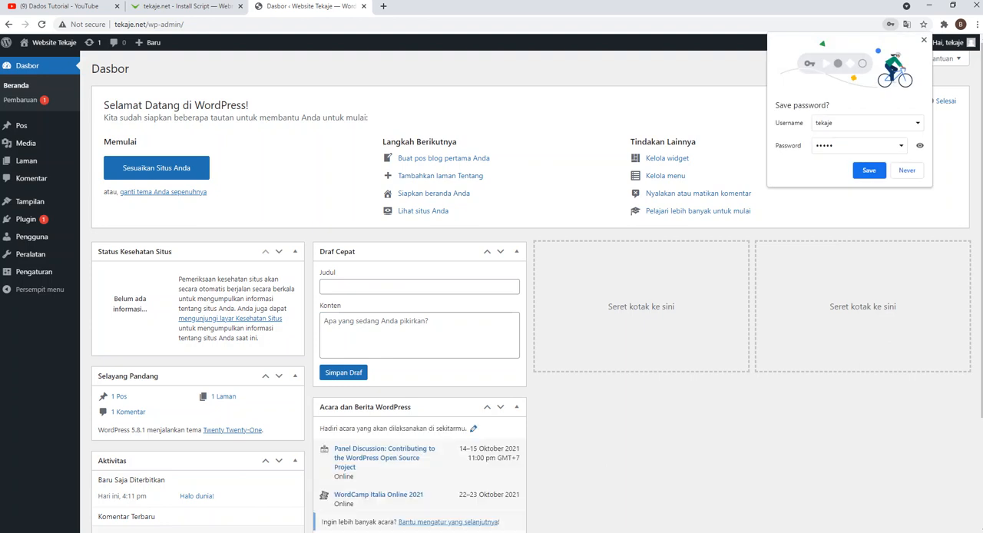
left_click(913, 172)
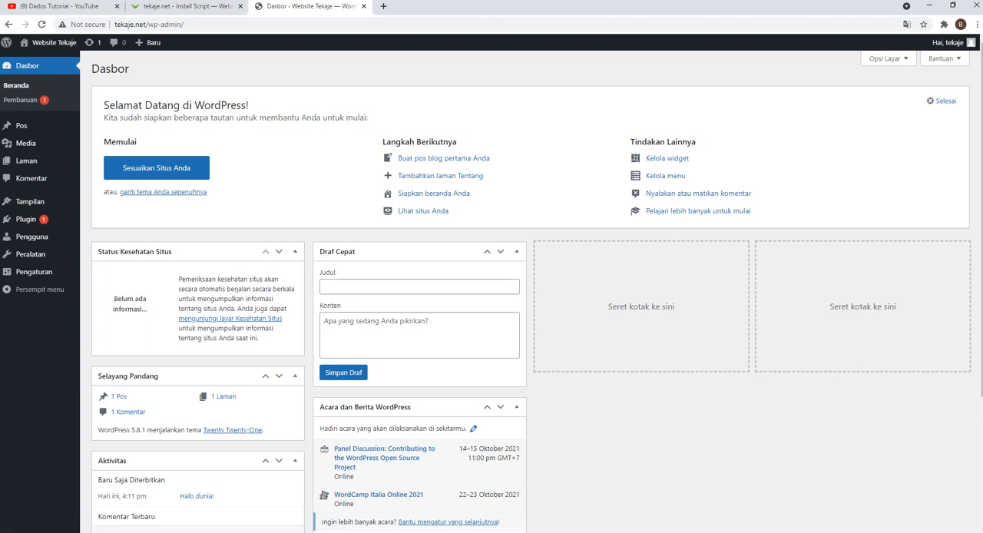
Step: Add the Ashe theme from the popular WordPress themes and activate it on the site
scroll(530, 292, "down", 2)
scroll(529, 292, "up", 2)
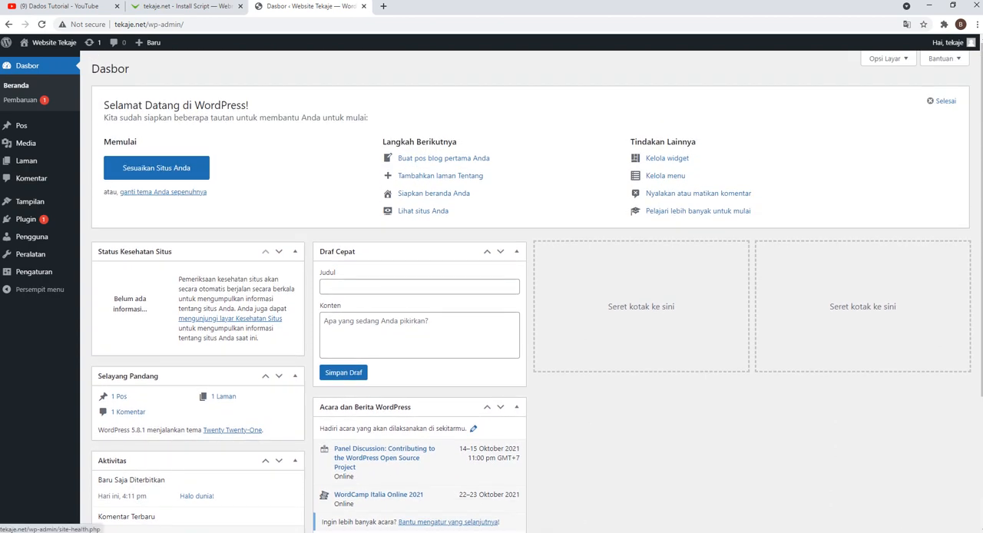
left_click(92, 201)
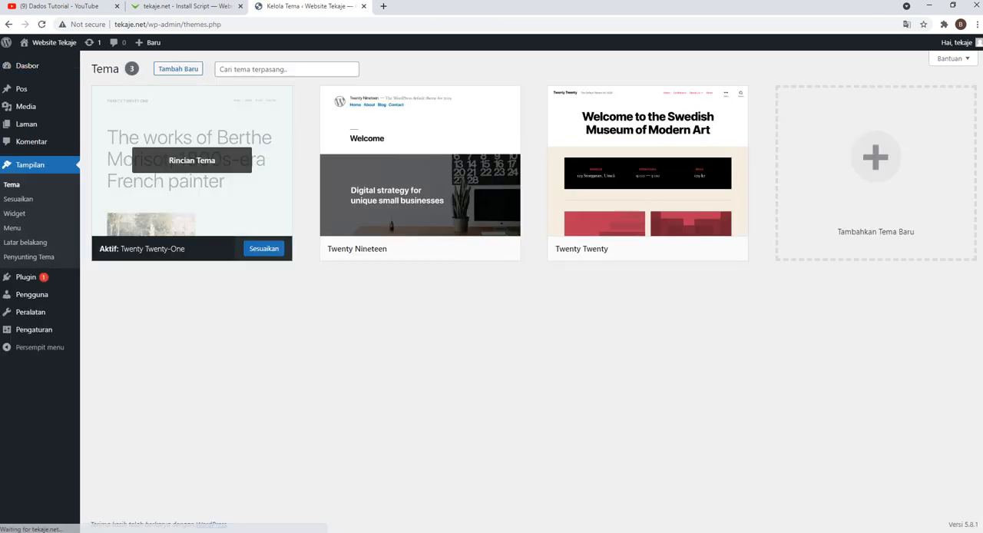
left_click(178, 69)
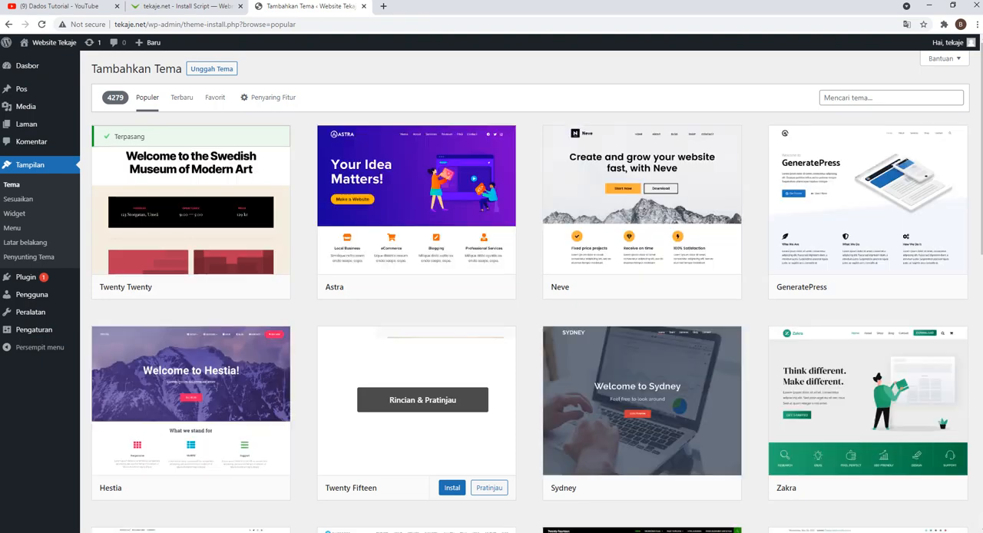
scroll(422, 334, "down", 5)
scroll(422, 331, "down", 1)
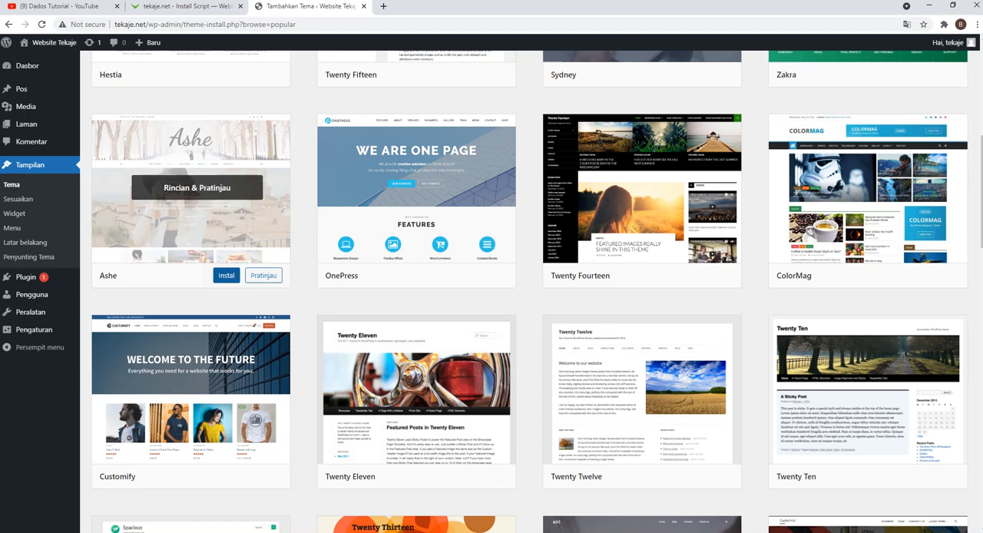
left_click(226, 275)
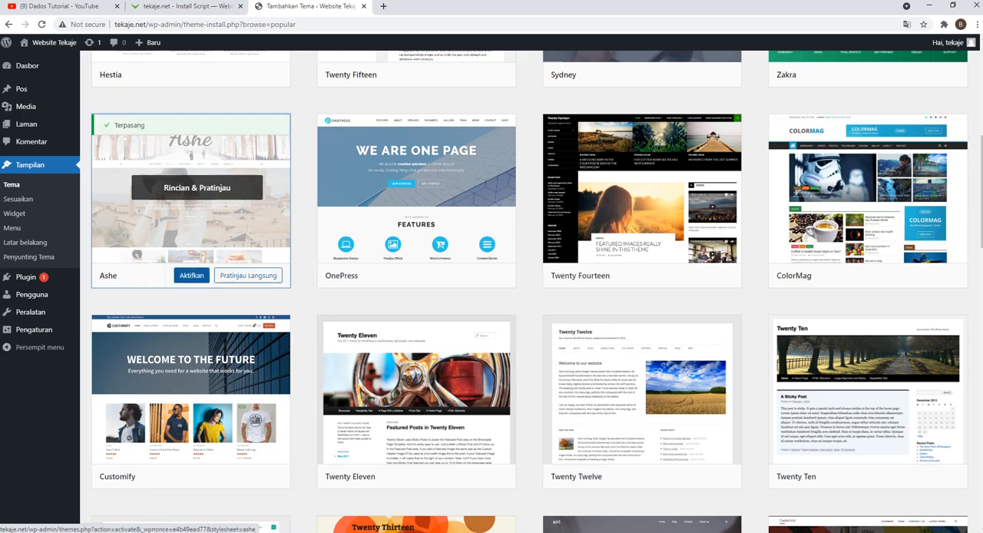
left_click(191, 276)
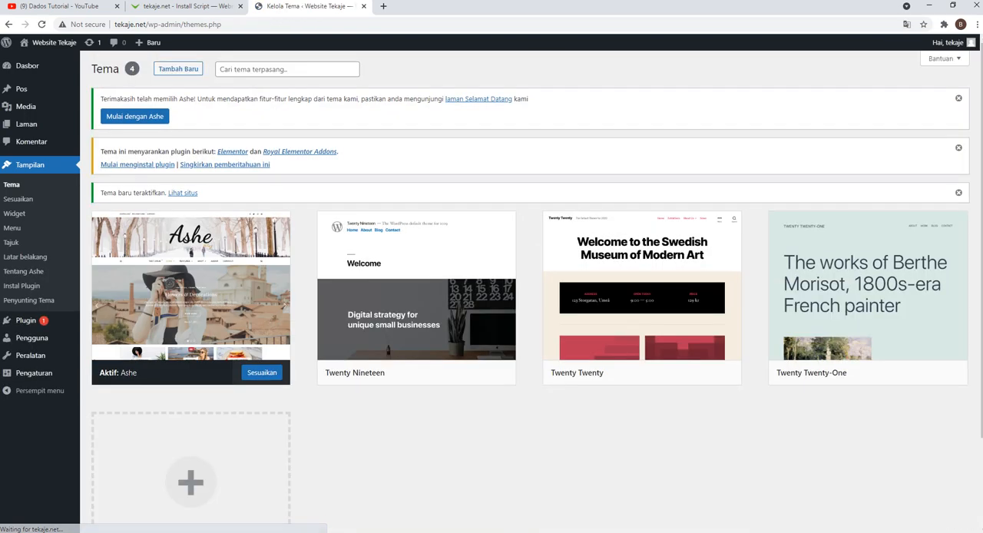
Step: Look over the Ashe welcome page, open and close the live preview of the Utama style, and return to the installed themes
left_click(134, 116)
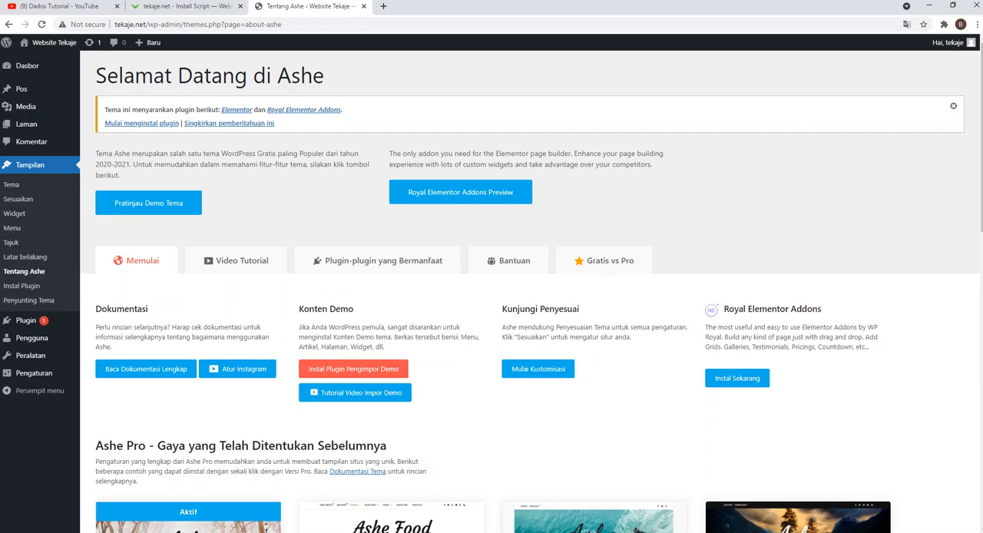
scroll(531, 288, "down", 3)
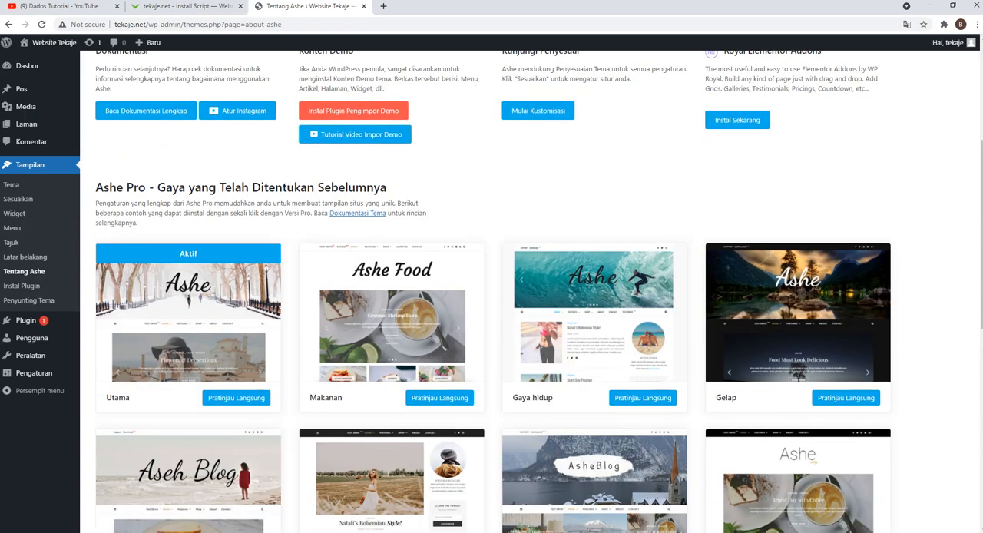
scroll(532, 288, "up", 3)
scroll(532, 288, "down", 2)
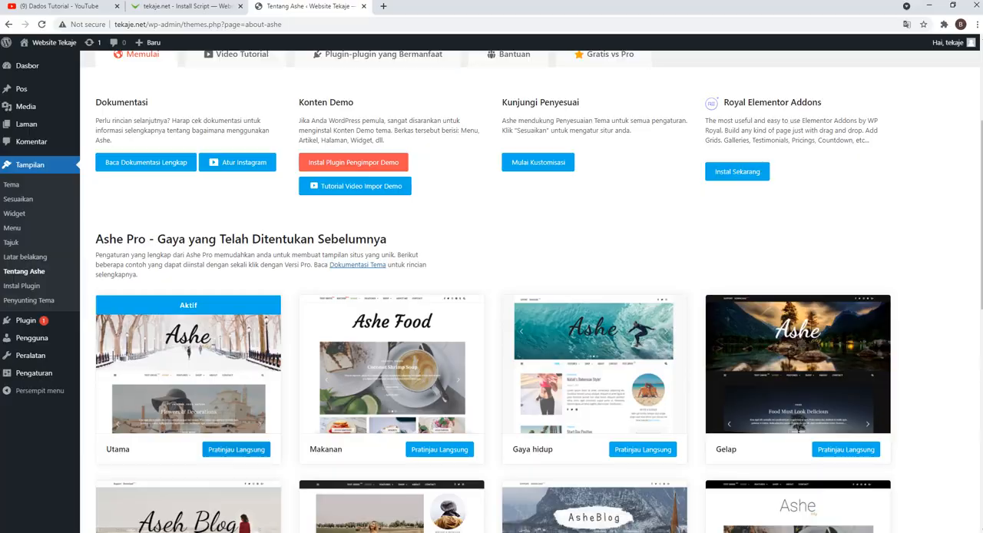
left_click(236, 449)
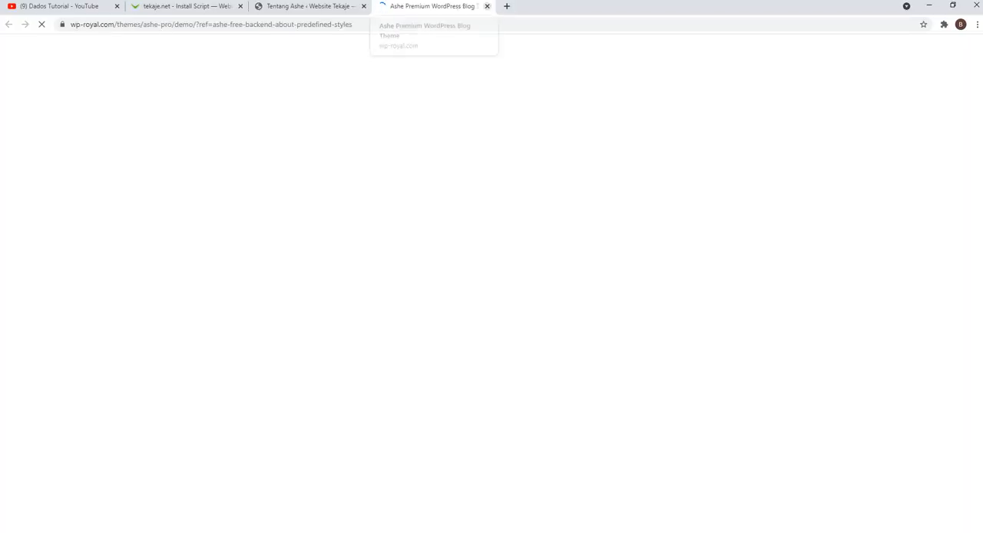
left_click(487, 6)
scroll(242, 265, "up", 3)
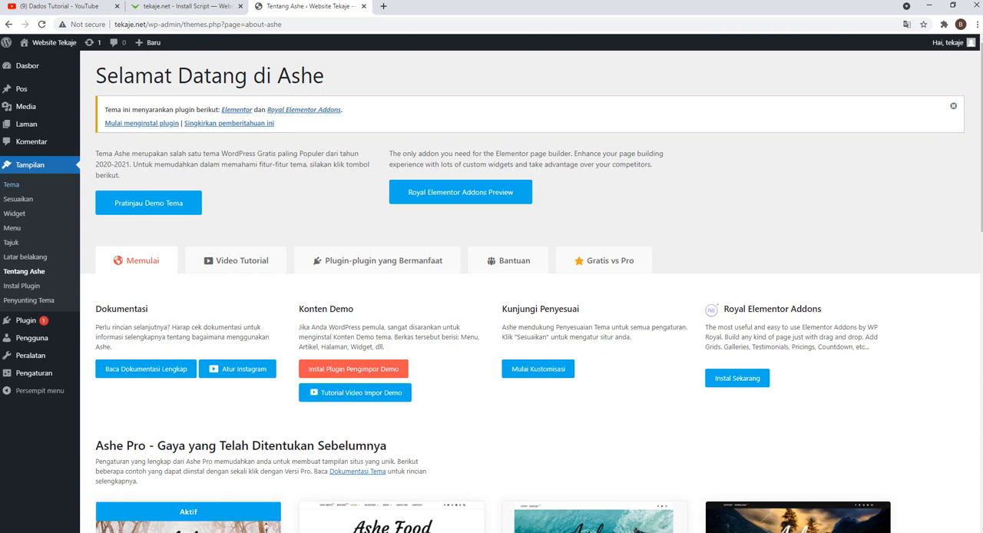
left_click(12, 184)
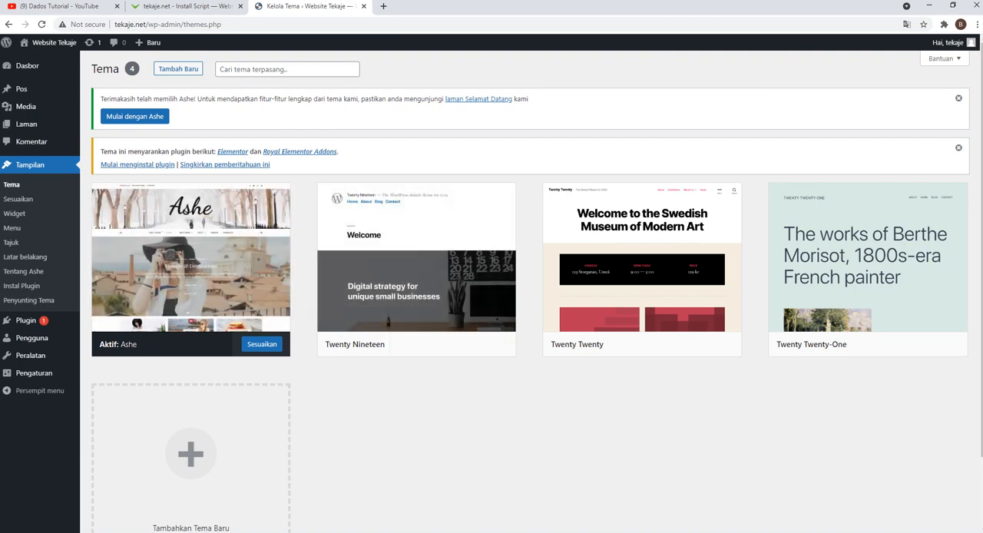
Step: Copy the domain tekaje.net from the Virtualmin address, open it in a new browser tab, and look over the site's front page
left_click(189, 6)
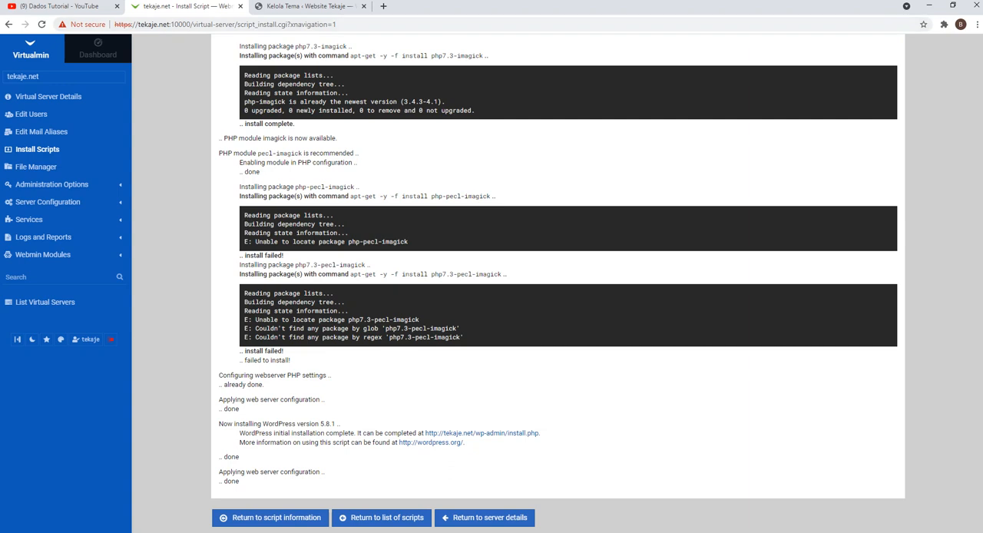
left_click_drag(136, 23, 165, 24)
right_click(165, 24)
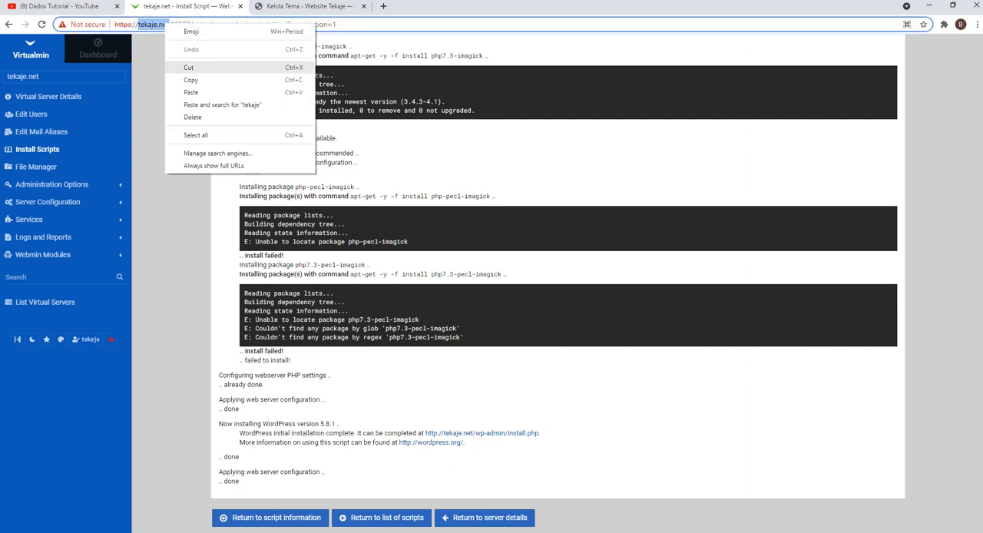
left_click(190, 79)
left_click(383, 5)
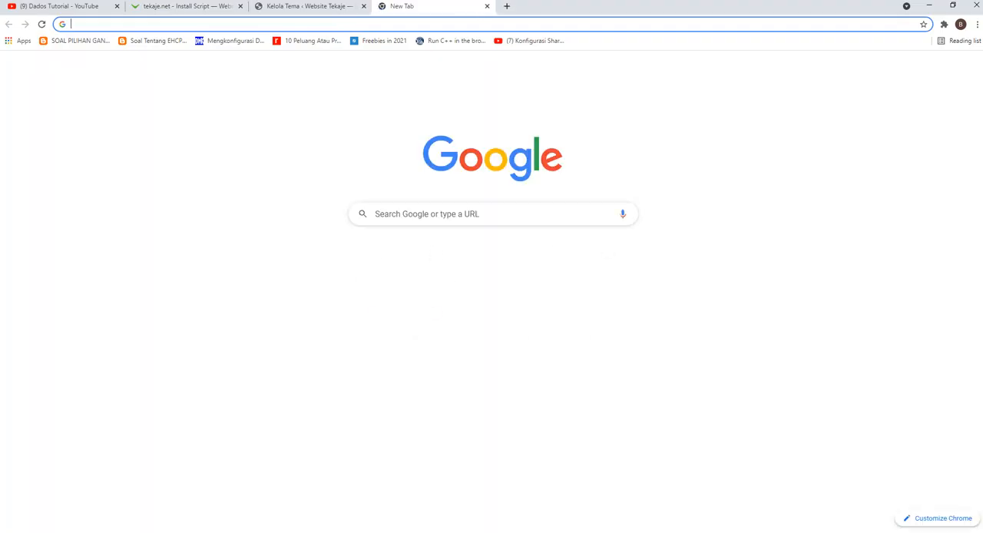
right_click(376, 24)
left_click(430, 103)
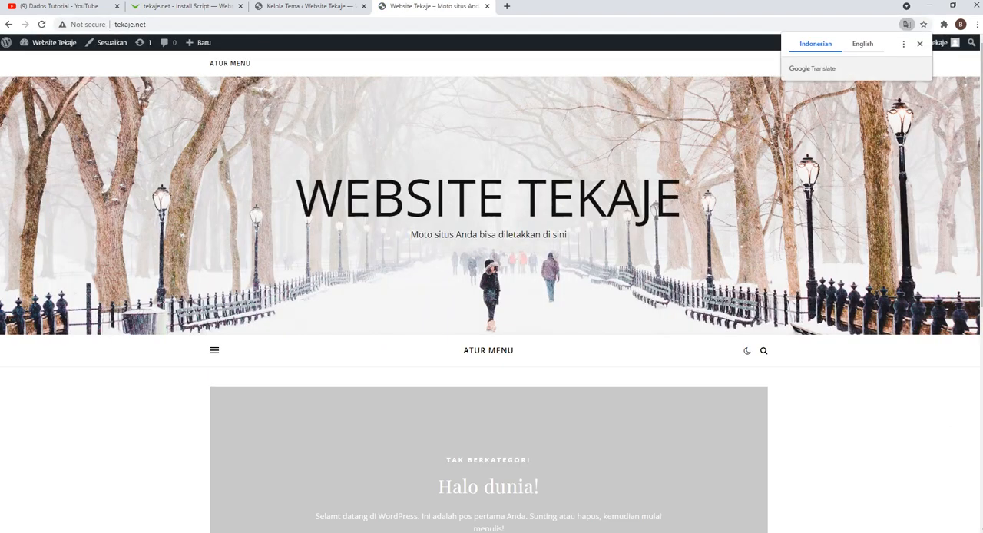
scroll(492, 292, "down", 5)
scroll(491, 291, "up", 5)
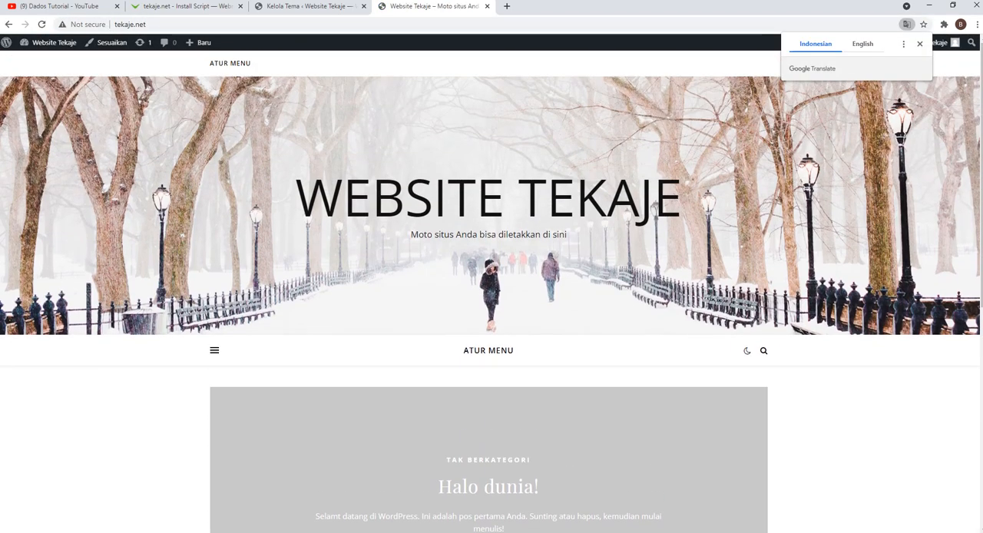
Step: Copy the tekaje.net site address, switch to Firefox, open the address there, and look over the front page
left_click(129, 23)
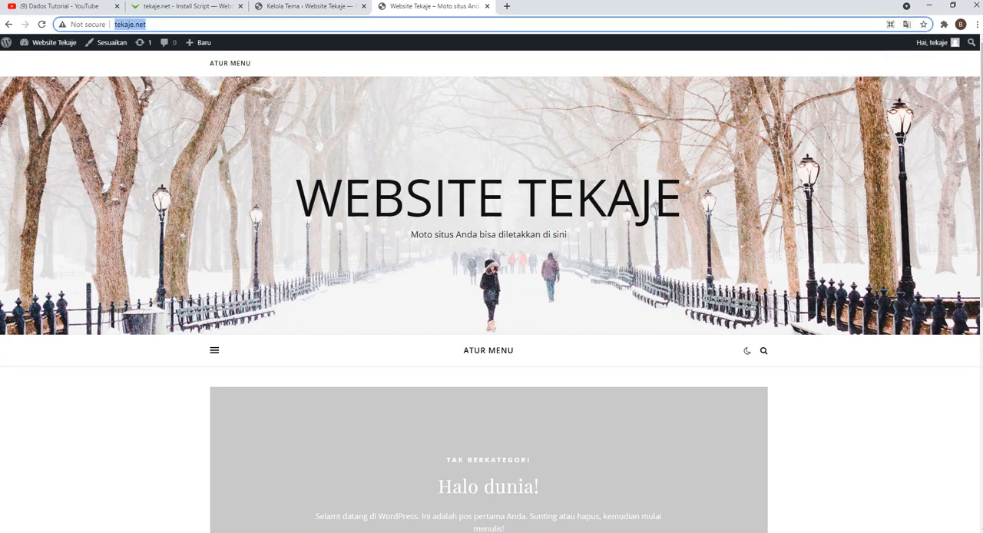
right_click(142, 24)
left_click(167, 77)
key("alt+Tab")
left_click(123, 9)
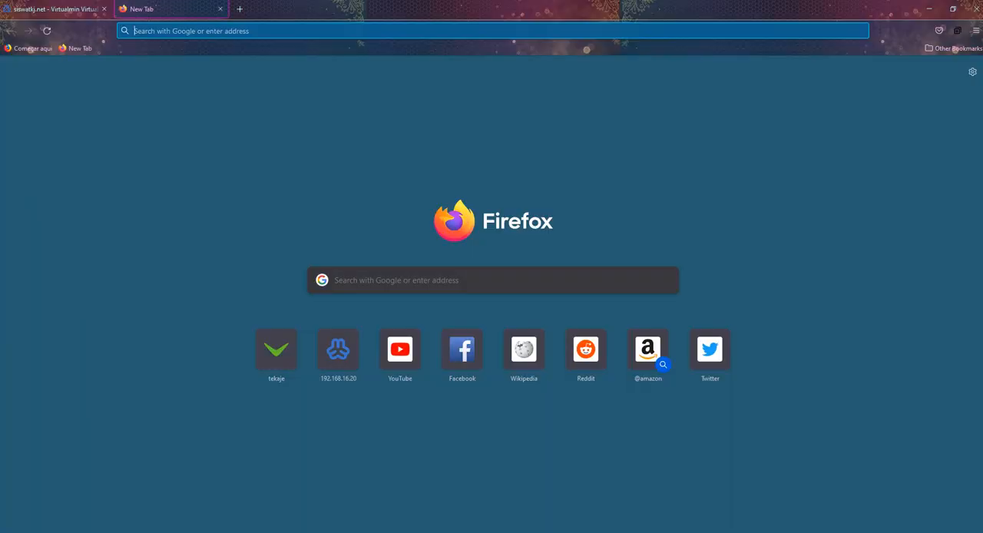
right_click(205, 31)
left_click(230, 122)
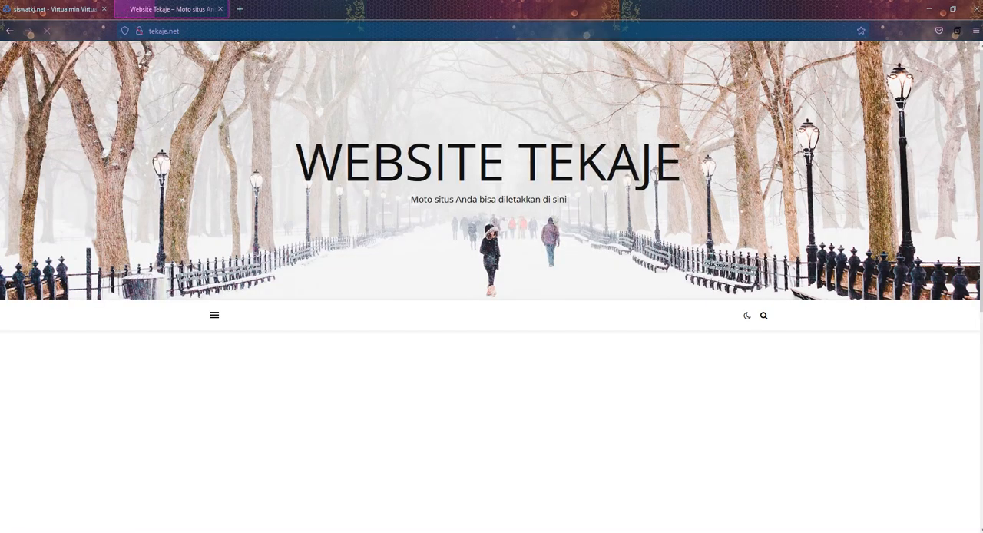
scroll(492, 287, "down", 7)
scroll(491, 287, "up", 7)
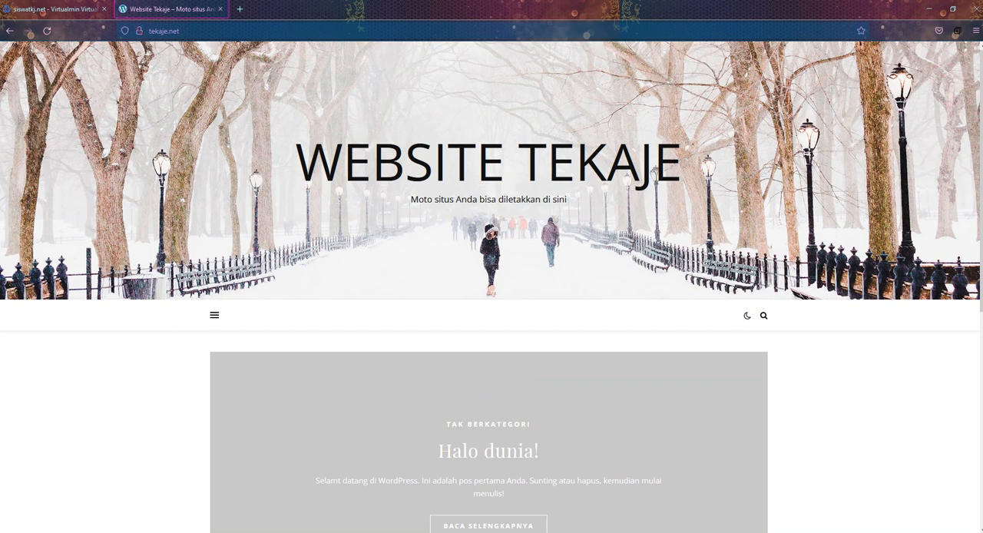
Step: Return to the Virtualmin script installation page in Chrome and review the hosting 1 and hosting 2 entries in the Notepad notes
key("alt+Tab")
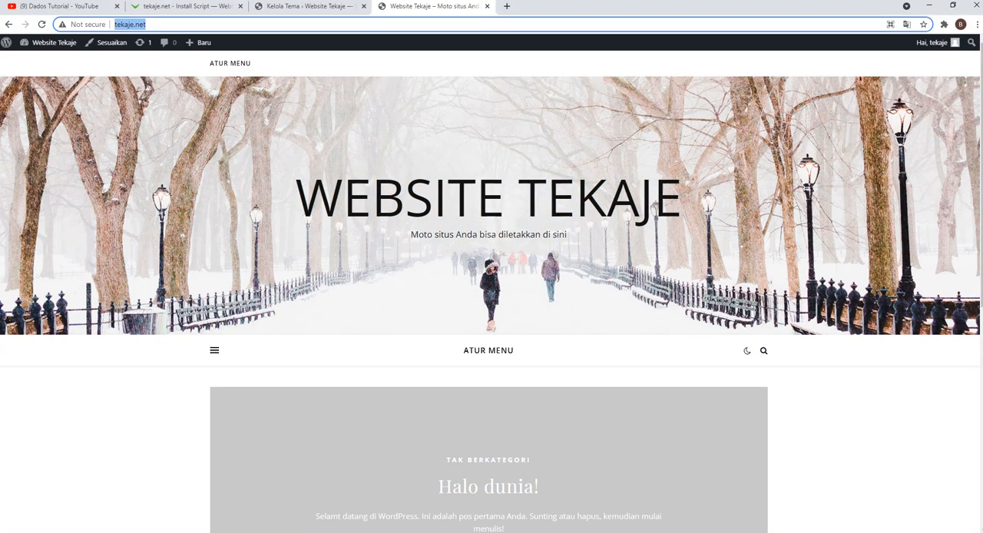
key("ctrl+shift+Tab")
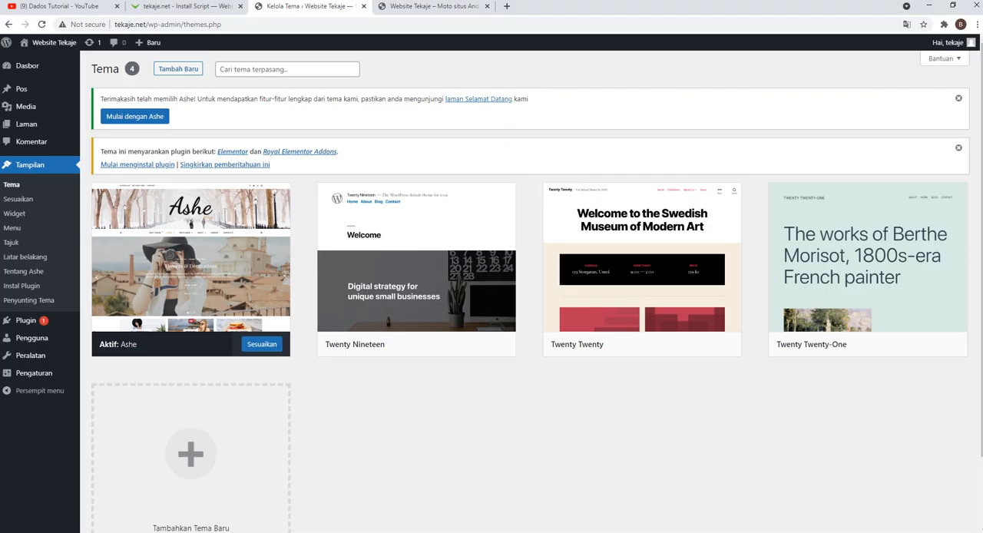
key("ctrl+shift+Tab")
key("alt+Tab")
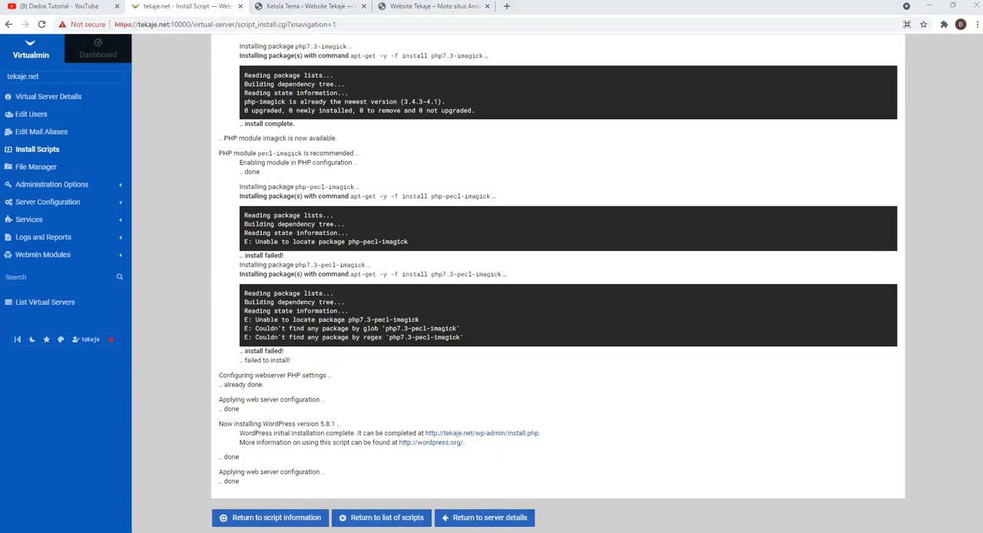
scroll(768, 261, "down", 3)
left_click_drag(834, 280, 626, 221)
scroll(626, 222, "up", 3)
left_click_drag(834, 323, 626, 266)
scroll(768, 261, "down", 2)
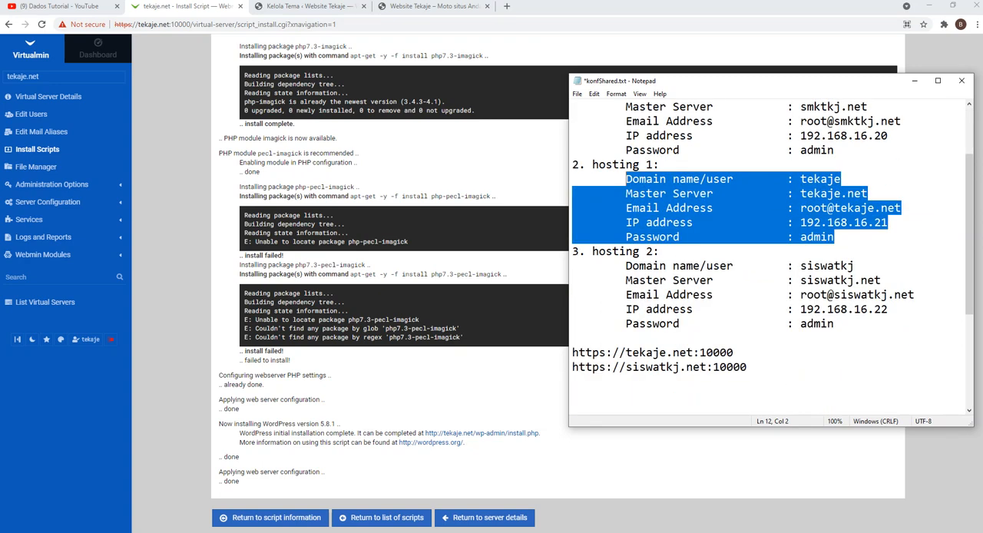
left_click_drag(834, 323, 626, 280)
scroll(399, 285, "up", 4)
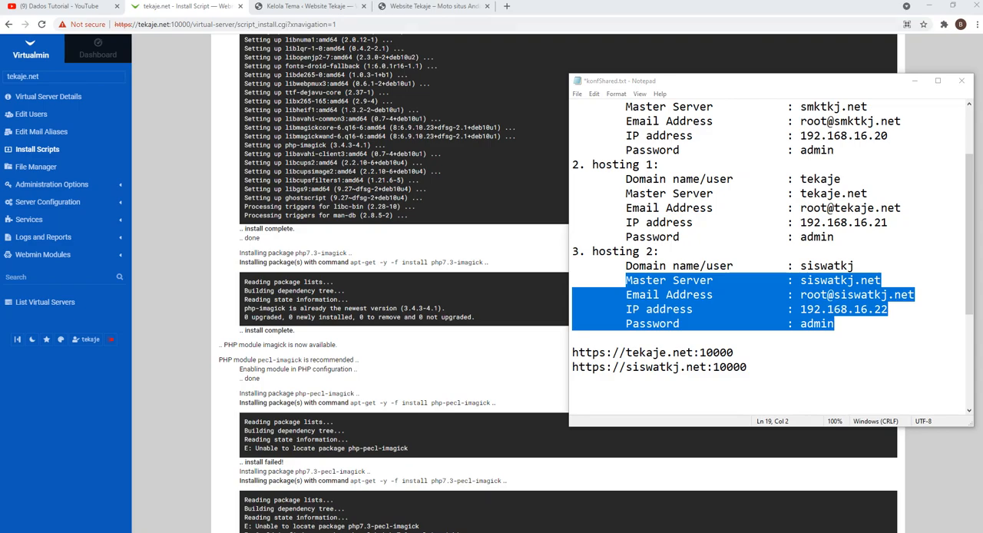
Step: Look back through the Virtualmin installation log for tekaje.net and return to the website's front page
double_click(153, 25)
scroll(568, 284, "up", 10)
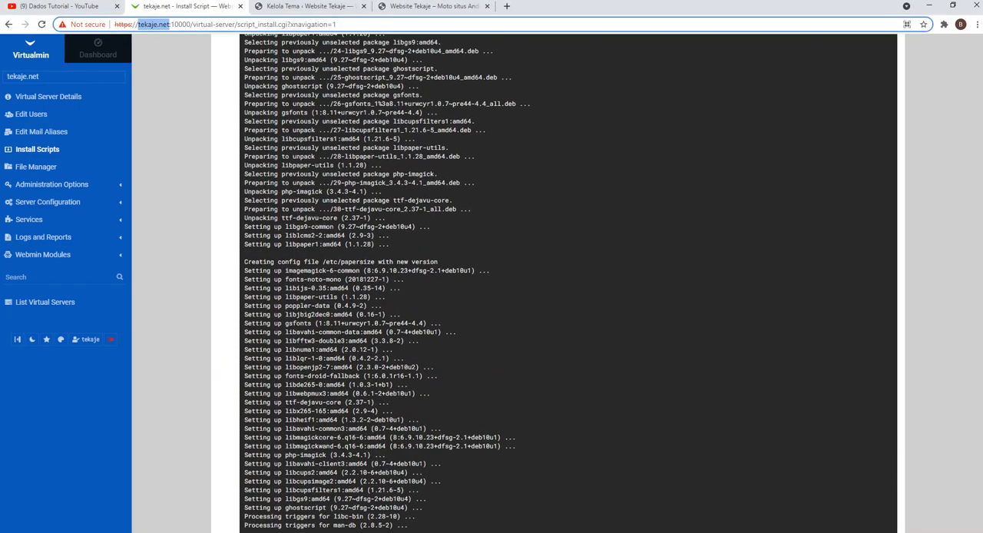
scroll(568, 284, "up", 2)
left_click(437, 7)
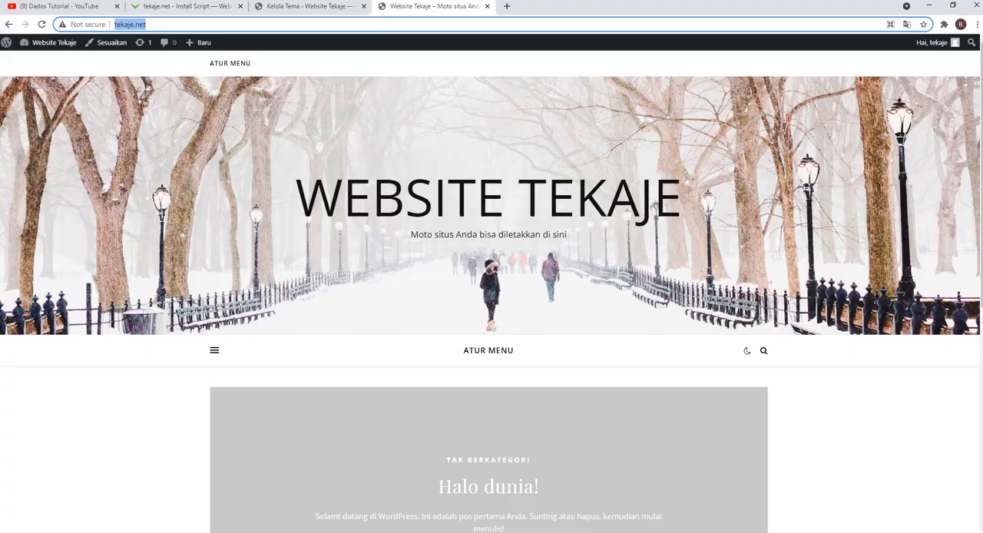